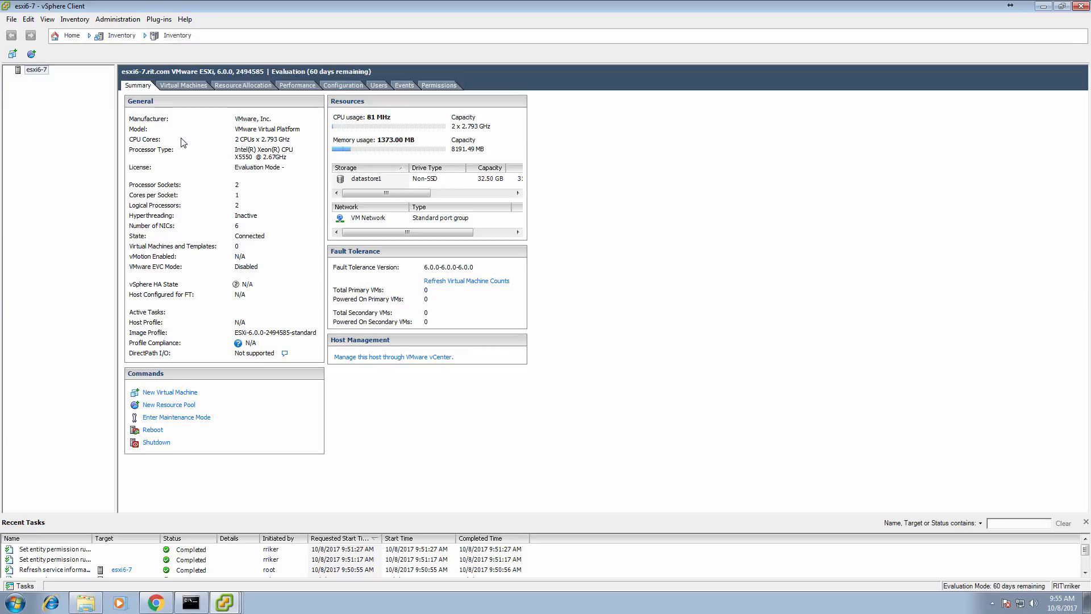
Open the host's Networking configuration and launch the Add Network Wizard
{"action": "left_click", "coordinate": [334, 88]}
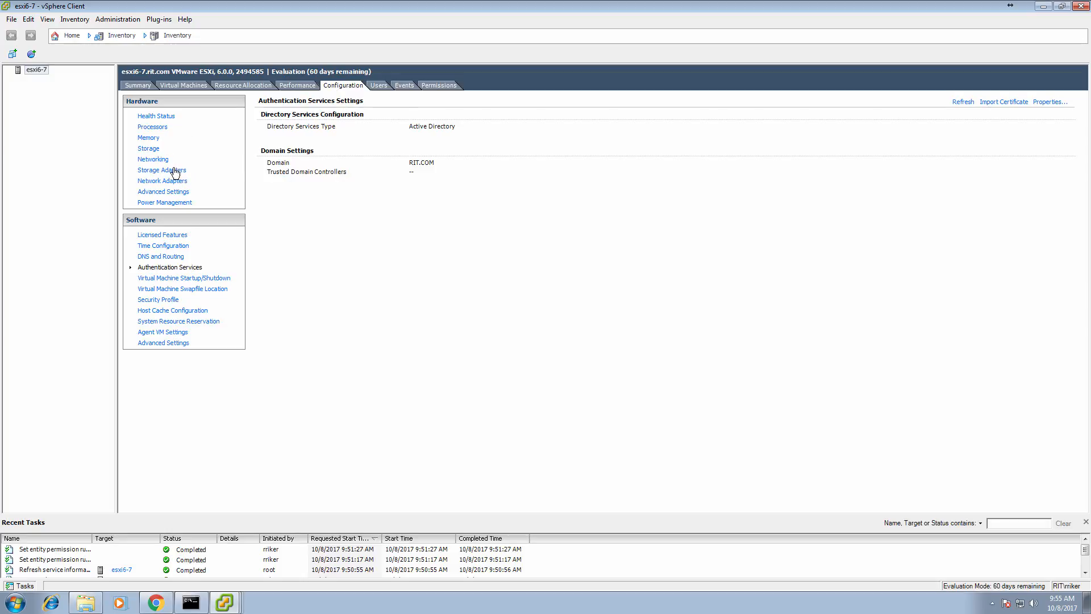
{"action": "left_click", "coordinate": [157, 162]}
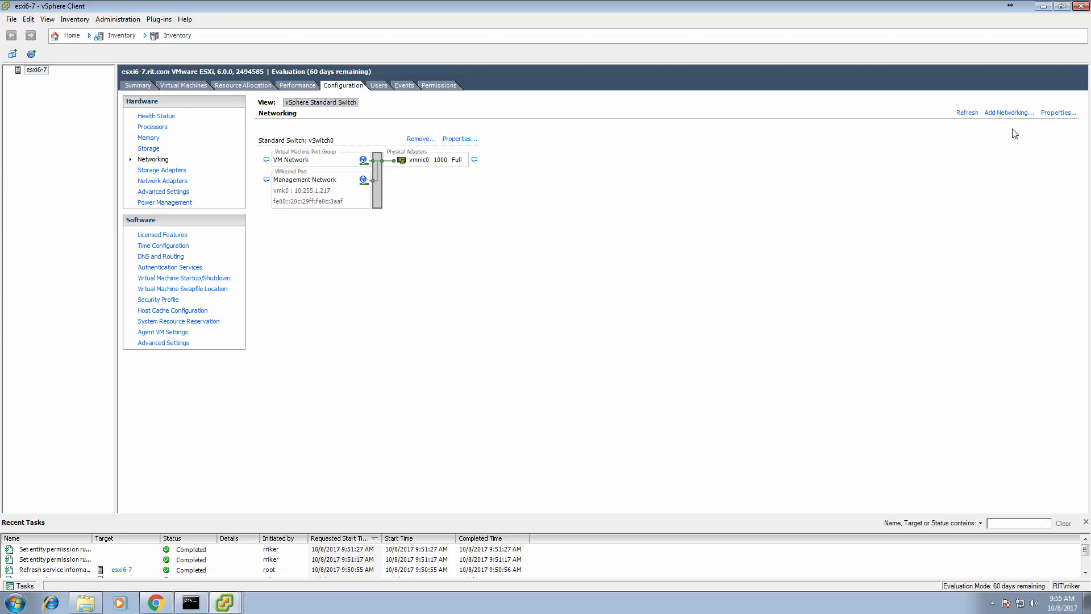
{"action": "left_click", "coordinate": [1005, 114]}
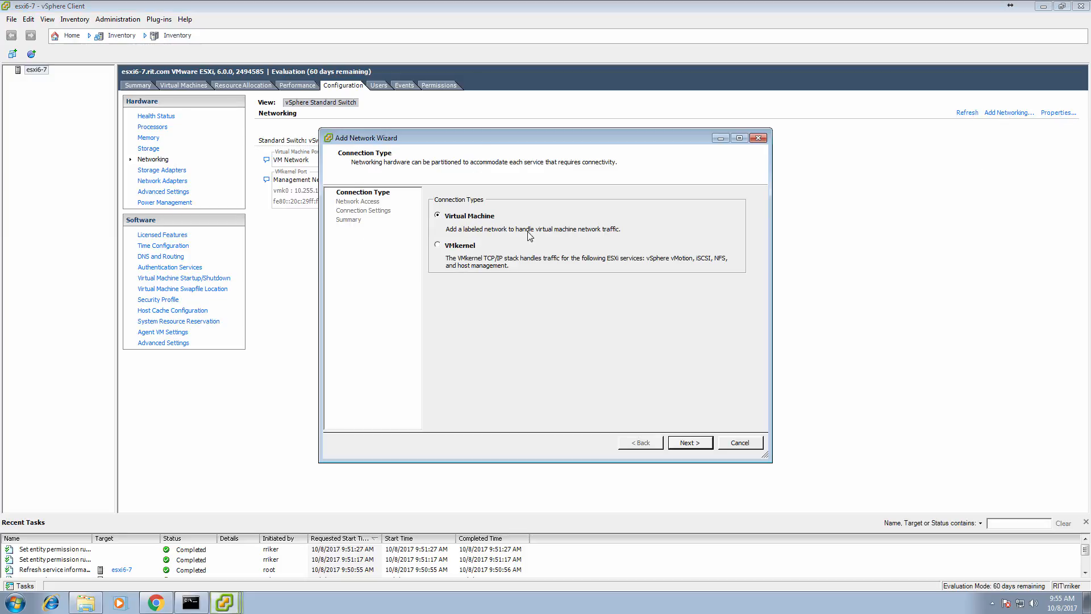
Choose a VMkernel connection on a new switch using vmnic1, labelled SAN1
{"action": "left_click", "coordinate": [467, 246]}
{"action": "left_click", "coordinate": [687, 443]}
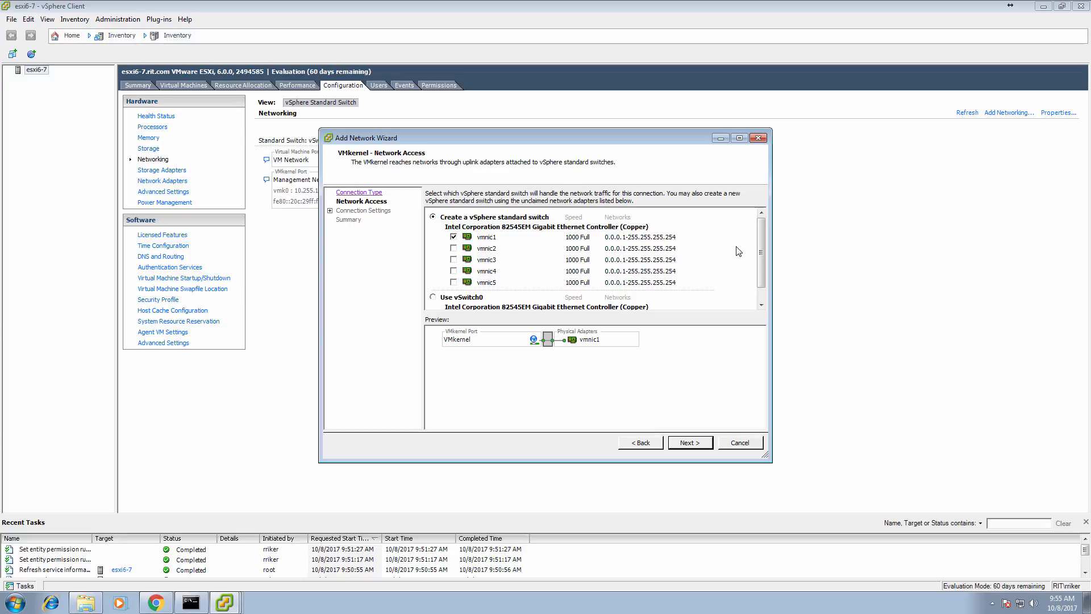
{"action": "mouse_move", "coordinate": [765, 245]}
{"action": "left_mouse_down"}
{"action": "mouse_move", "coordinate": [764, 265]}
{"action": "mouse_move", "coordinate": [769, 237]}
{"action": "left_mouse_up"}
{"action": "left_click", "coordinate": [688, 439]}
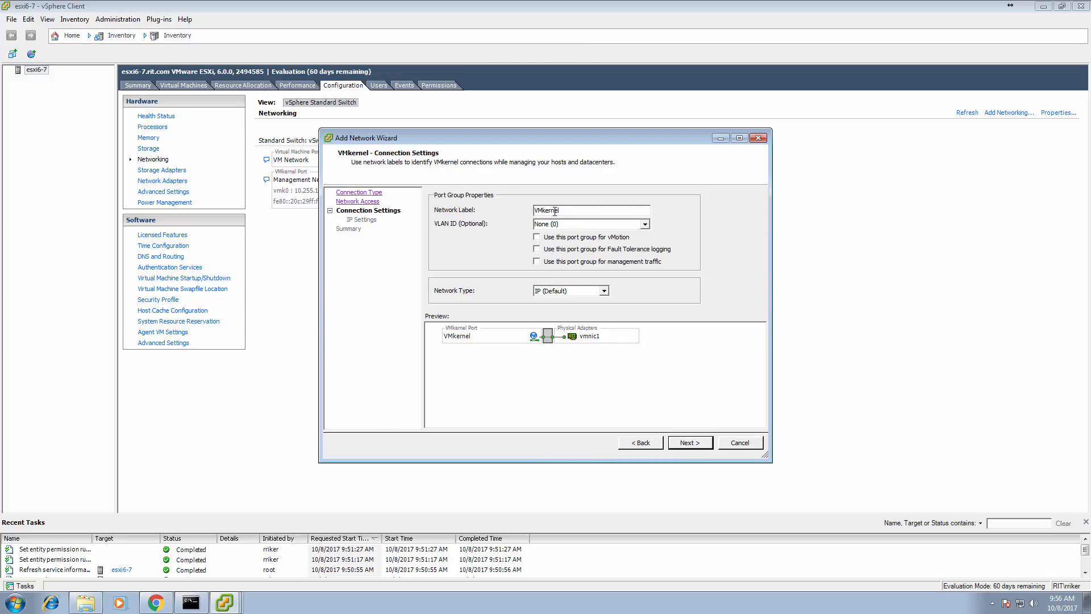
{"action": "left_click_drag", "start_coordinate": [559, 211], "coordinate": [427, 208]}
{"action": "type", "text": "SAN1"}
Give the SAN1 port IP 10.1.1.7 with subnet mask 255.255.255.0
{"action": "left_click", "coordinate": [690, 443]}
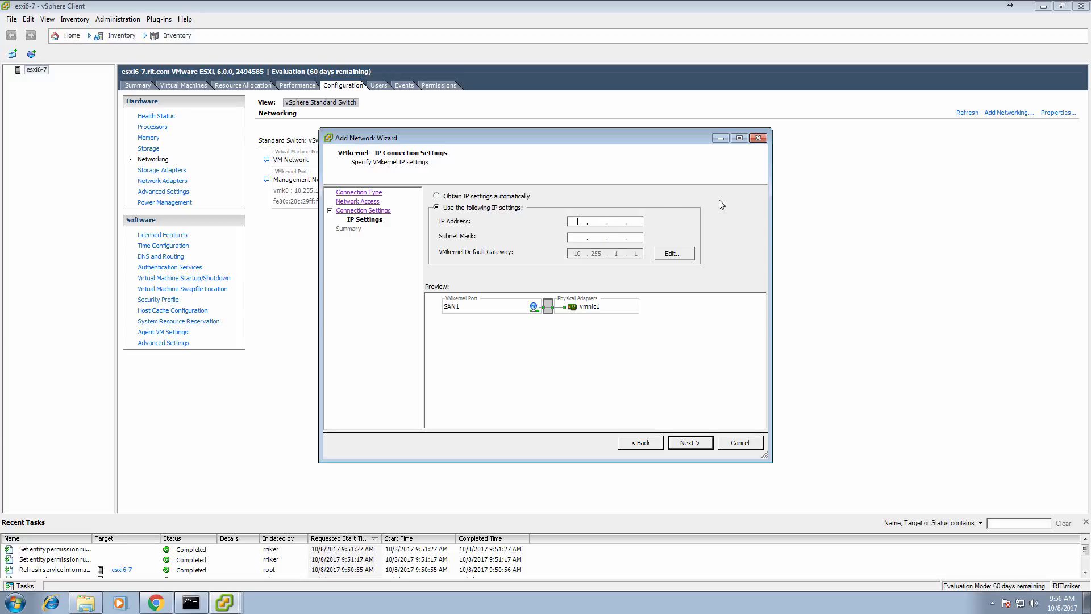
{"action": "type", "text": "0.1"}
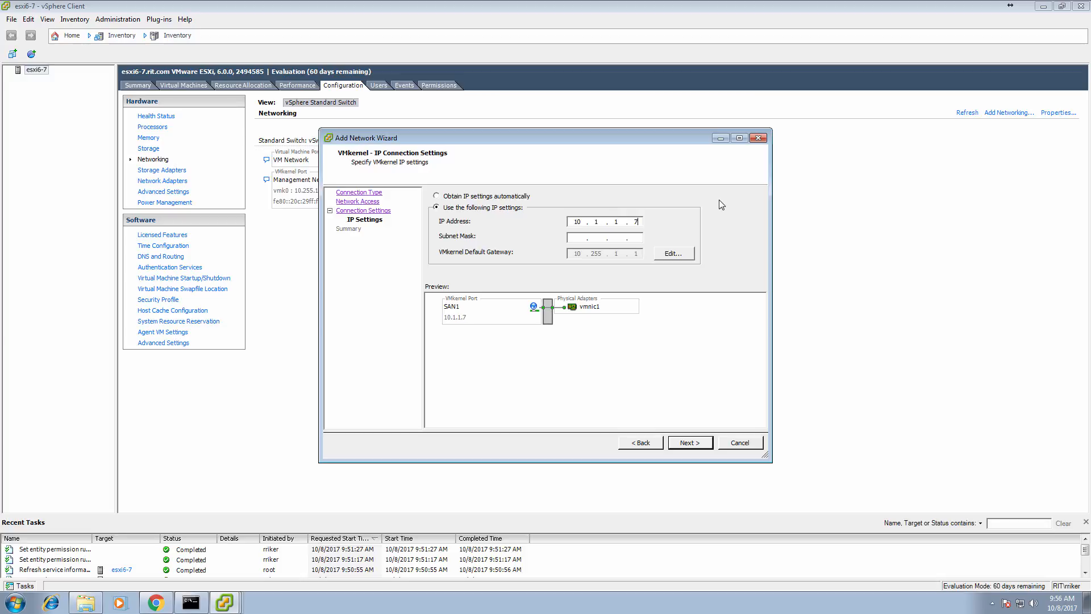
{"action": "type", "text": ".1.7"}
{"action": "key", "text": "Tab"}
{"action": "type", "text": "255.255.25"}
{"action": "left_click", "coordinate": [686, 444]}
Finish creating vSwitch1 with SAN1, then start and abandon another VMkernel connection
{"action": "left_click", "coordinate": [686, 444]}
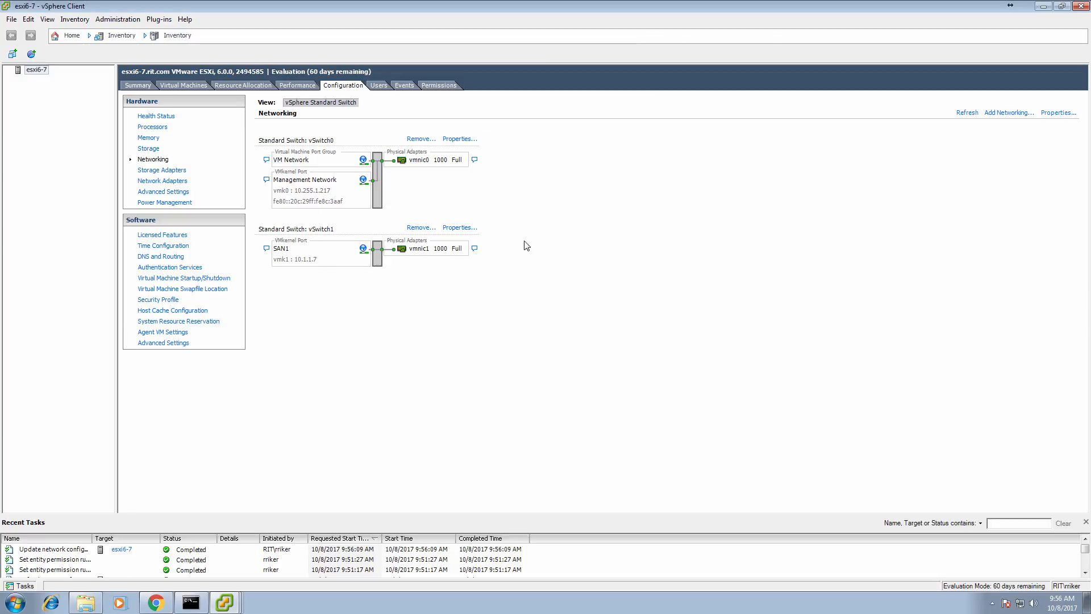
{"action": "left_click", "coordinate": [1008, 113]}
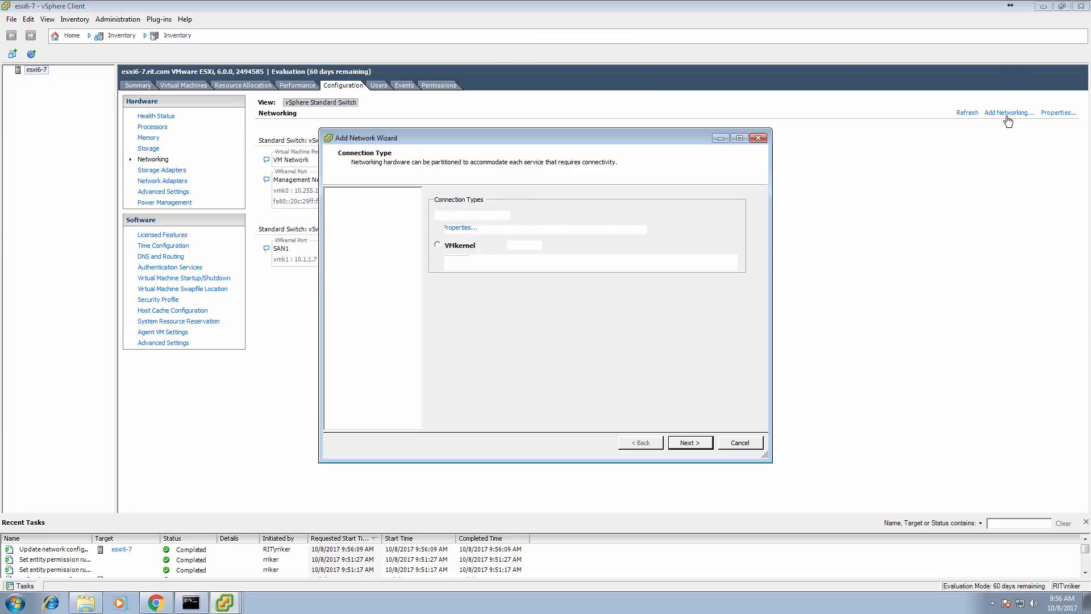
{"action": "left_click", "coordinate": [463, 246]}
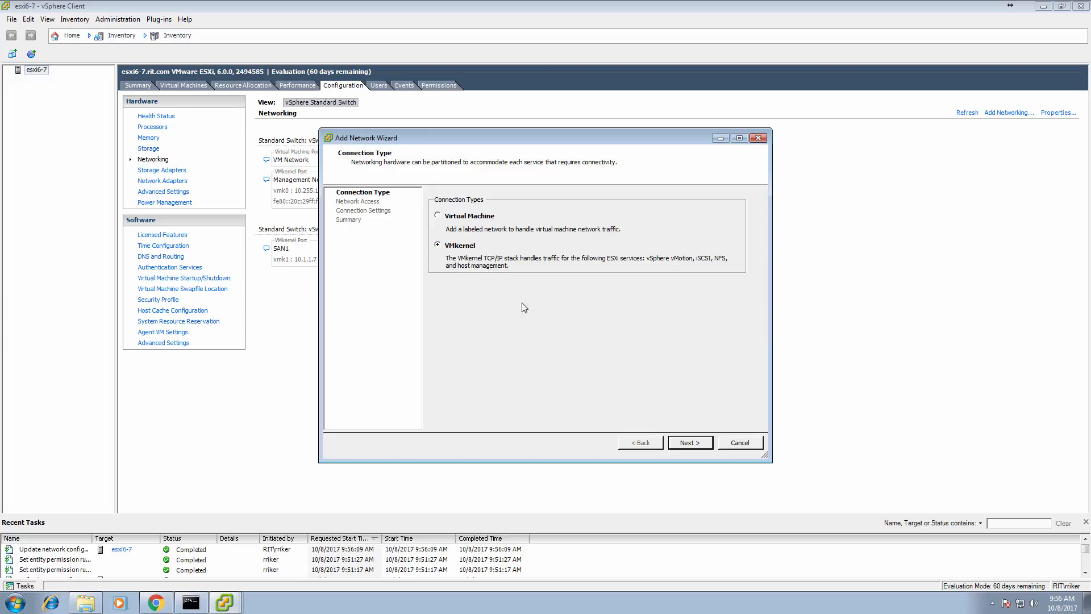
{"action": "left_click", "coordinate": [695, 447]}
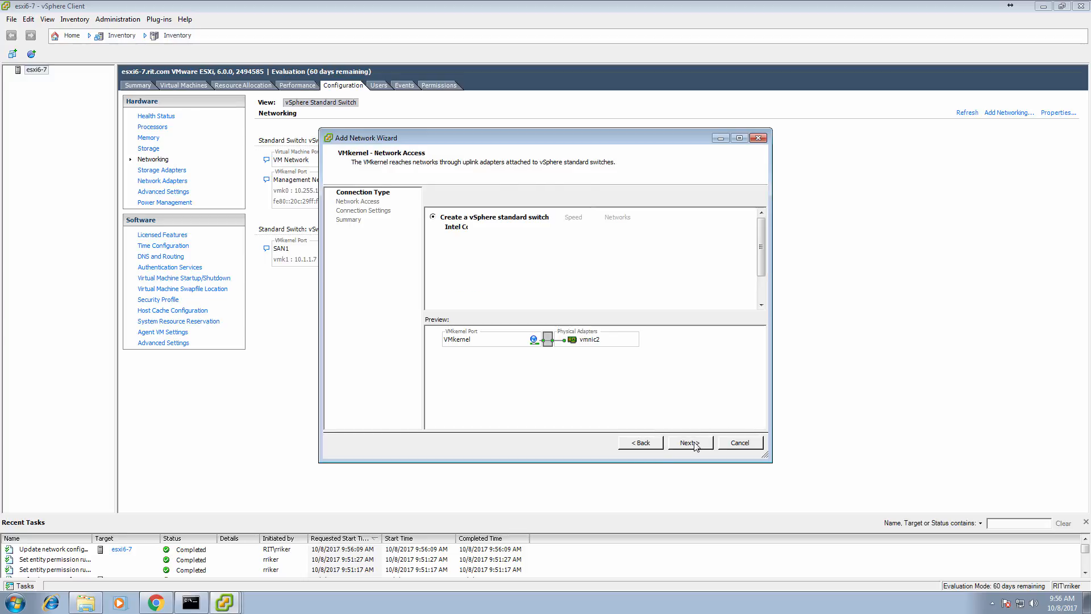
{"action": "left_click", "coordinate": [740, 443]}
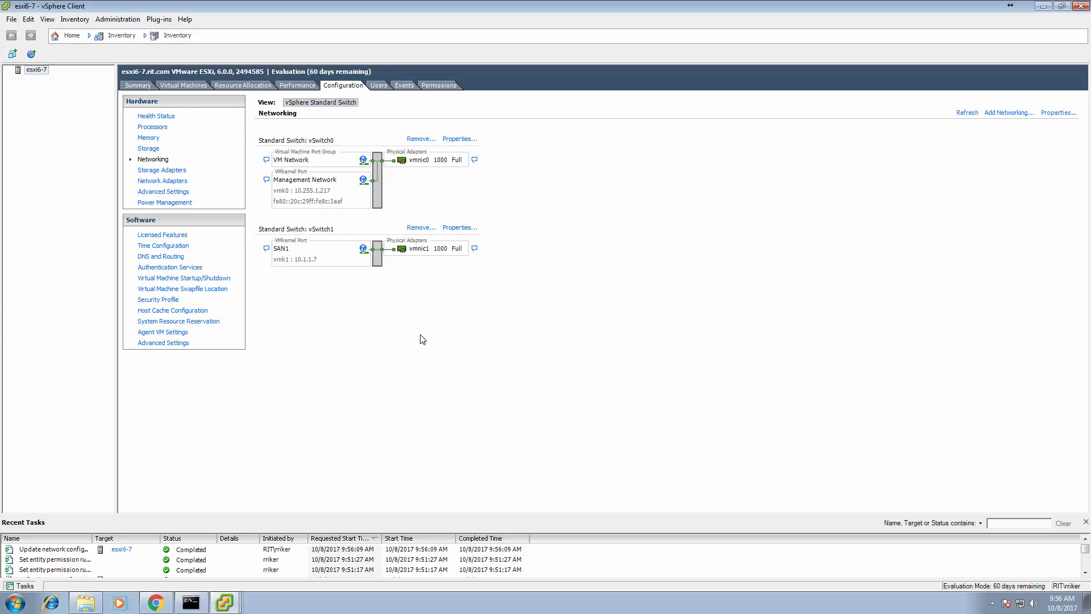
Open vSwitch1's properties, begin adding a VMkernel port, then cancel and close
{"action": "left_click", "coordinate": [456, 229]}
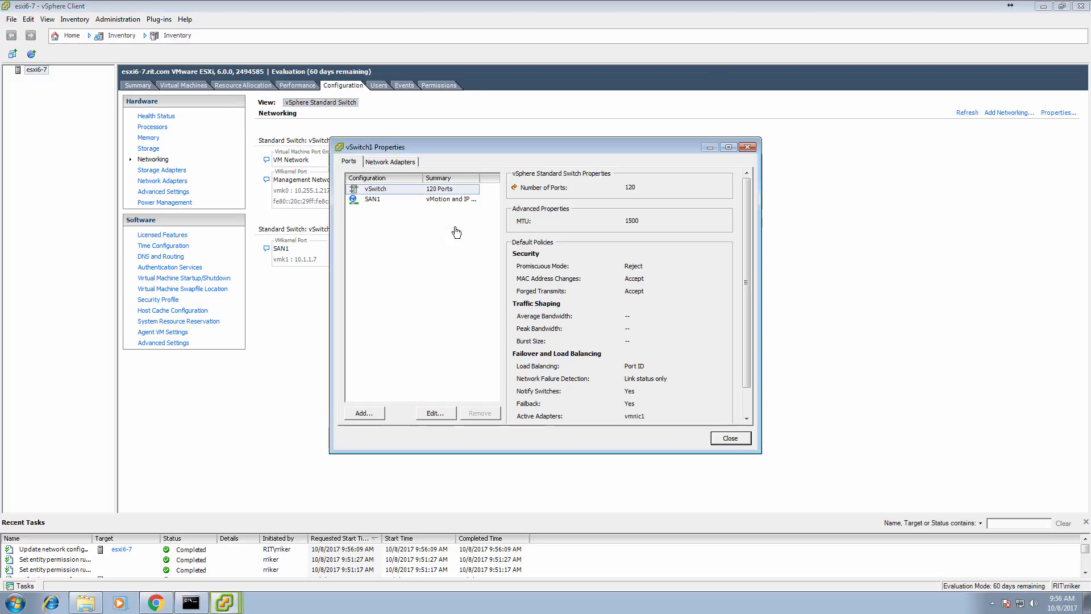
{"action": "left_click_drag", "start_coordinate": [462, 150], "coordinate": [561, 143]}
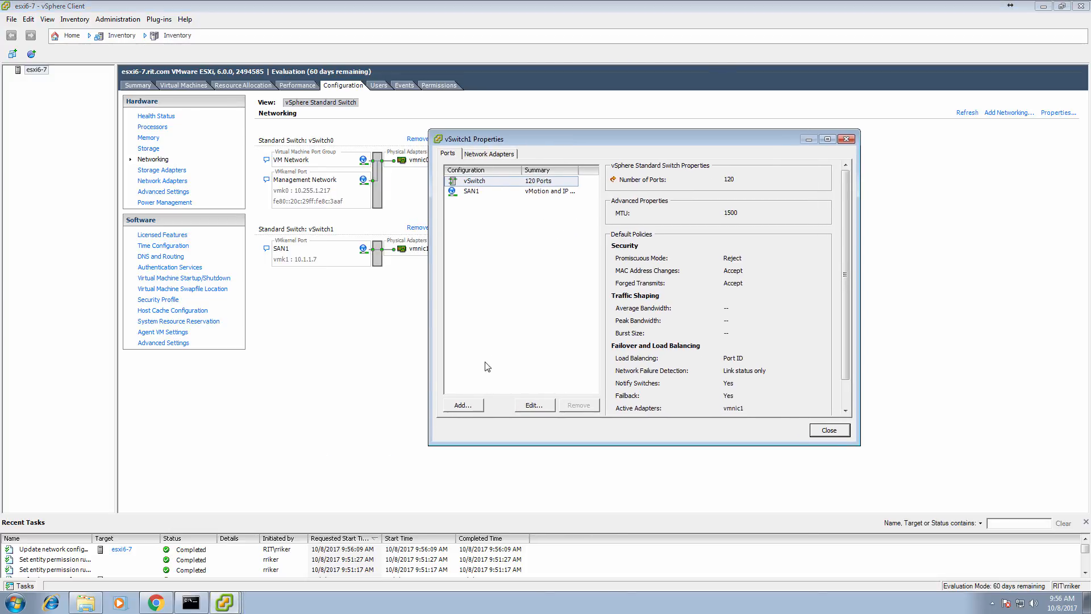
{"action": "left_click", "coordinate": [470, 407]}
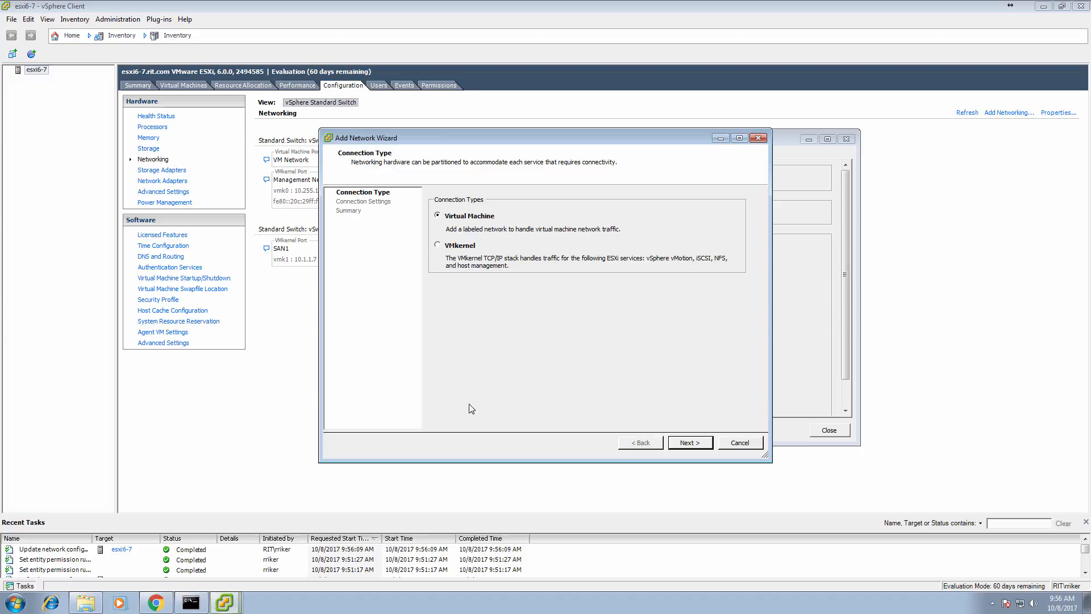
{"action": "left_click", "coordinate": [466, 246]}
{"action": "left_click", "coordinate": [733, 446]}
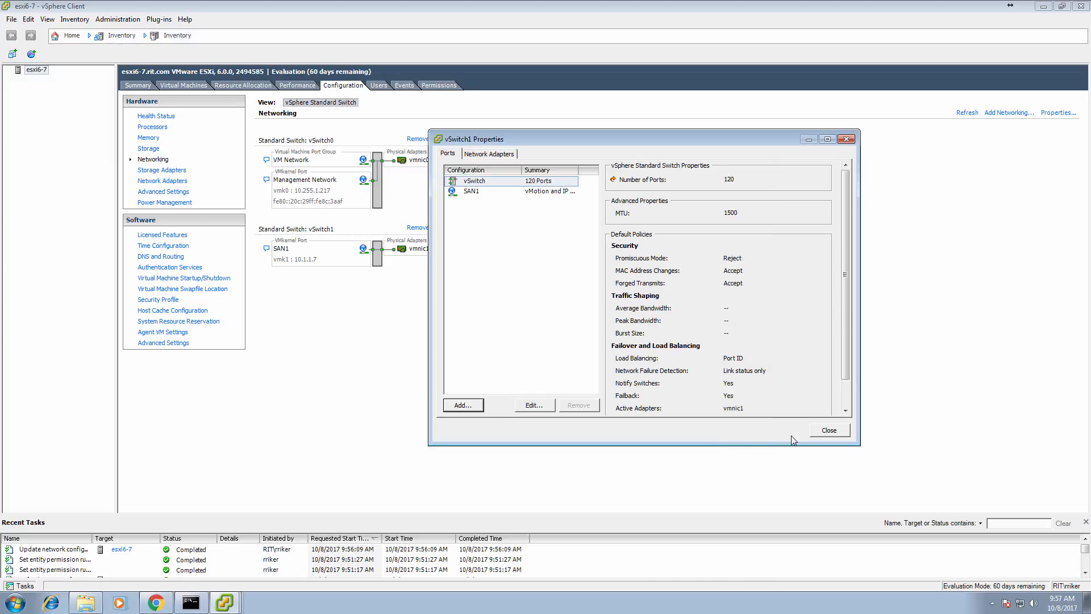
{"action": "left_click", "coordinate": [830, 431]}
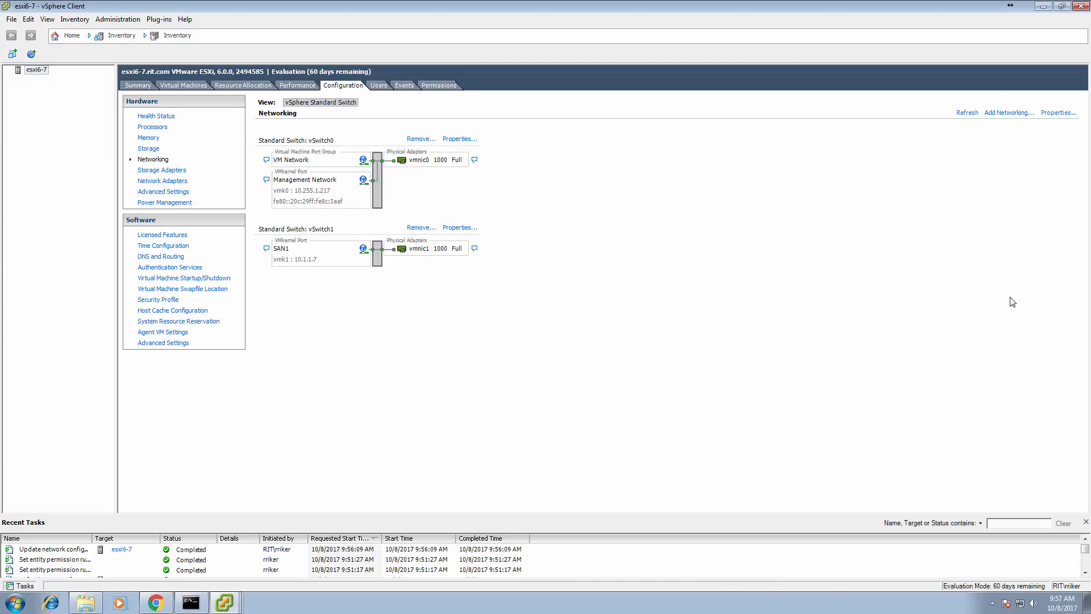
Start a new VMkernel connection placed on the existing vSwitch1
{"action": "left_click", "coordinate": [1010, 113]}
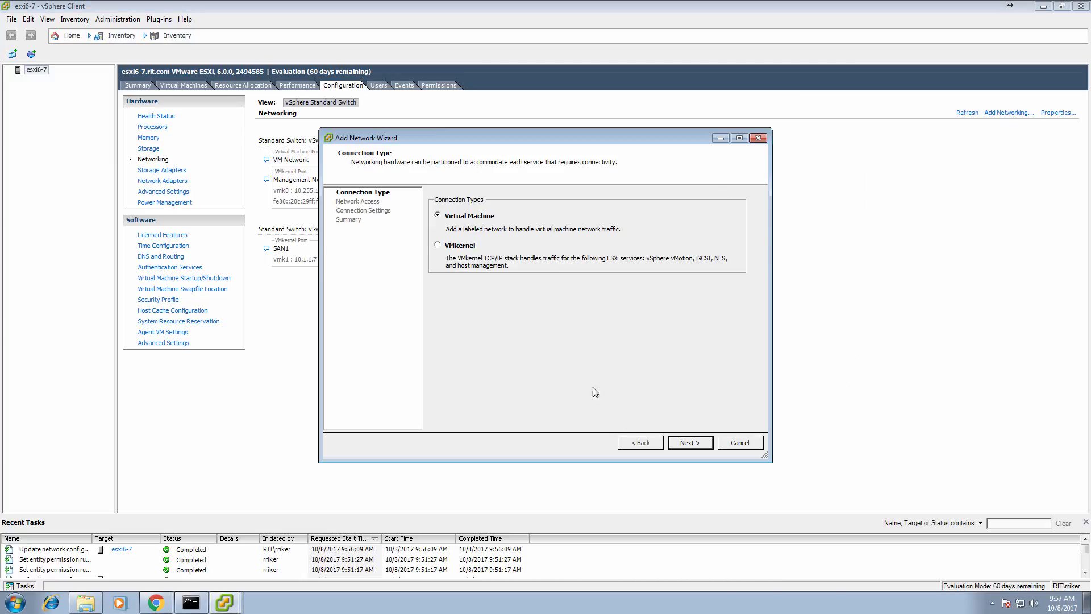
{"action": "left_click", "coordinate": [446, 249]}
{"action": "left_click", "coordinate": [682, 450]}
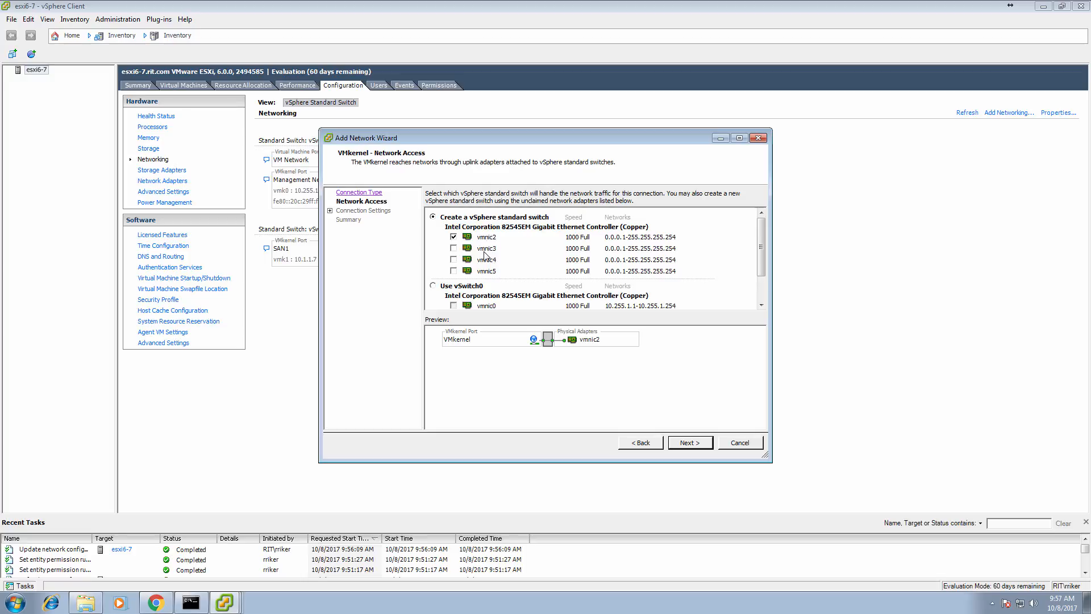
{"action": "scroll", "coordinate": [508, 268], "scroll_direction": "down", "scroll_amount": 1}
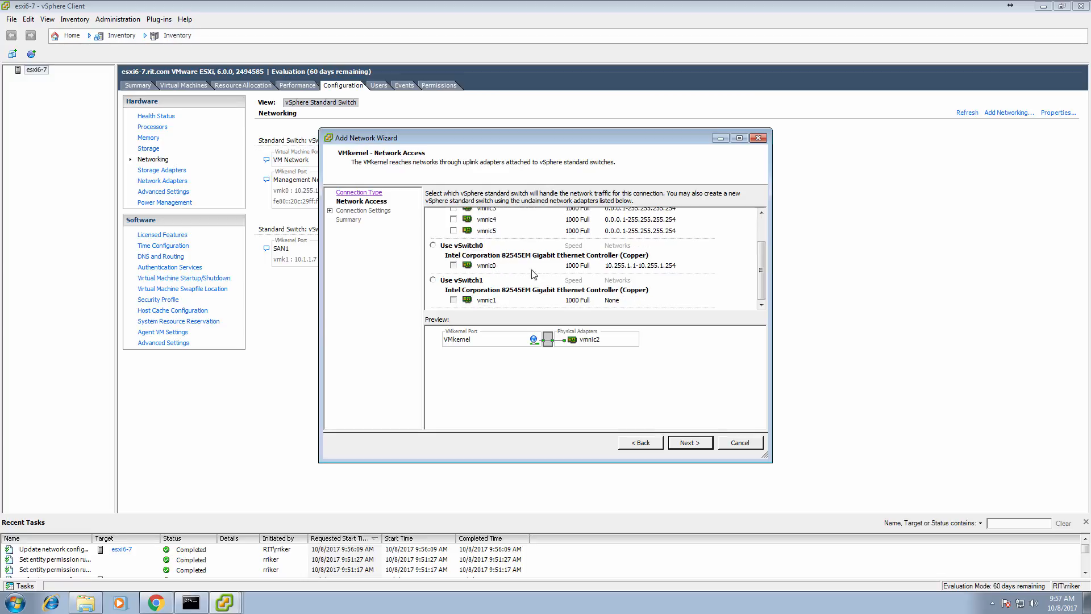
{"action": "left_click", "coordinate": [434, 280]}
{"action": "left_click_drag", "start_coordinate": [418, 140], "coordinate": [515, 137]}
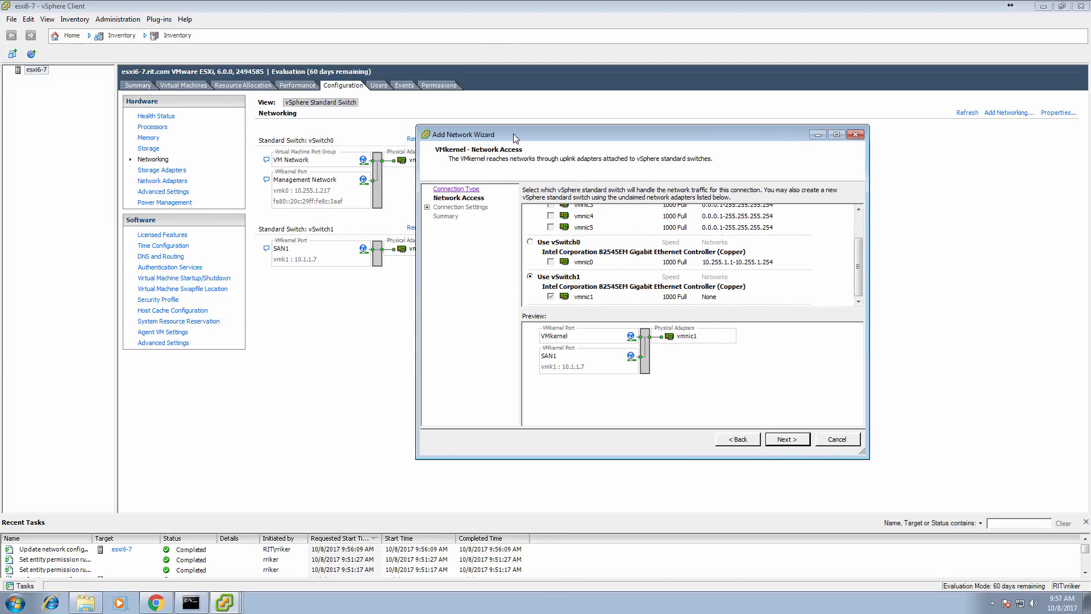
{"action": "left_click", "coordinate": [792, 442]}
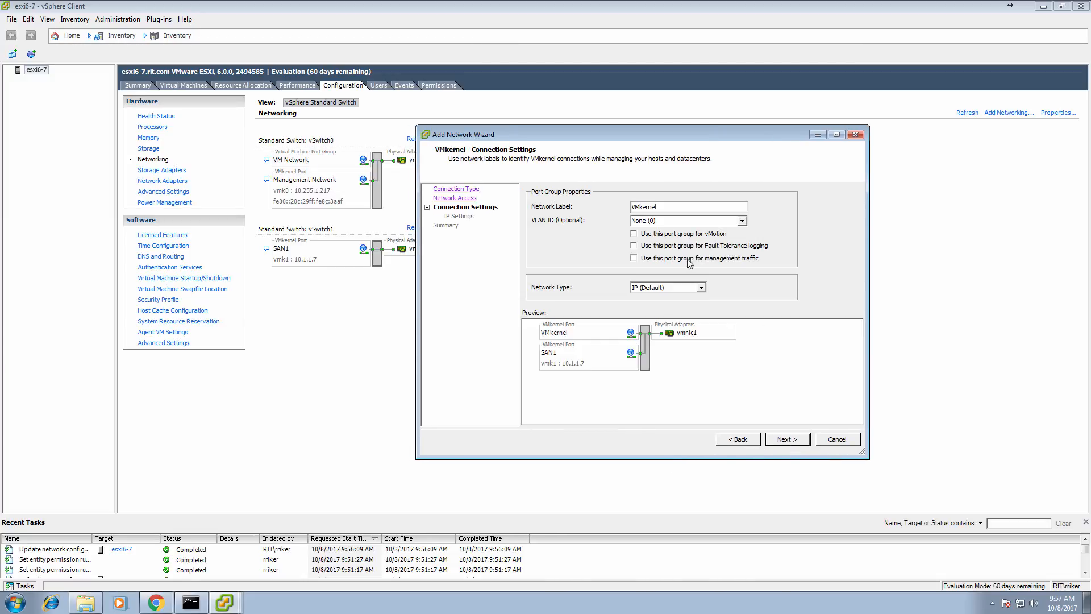
Assign the port IP 10.1.1.17 with mask 255.255.255.0 and create it
{"action": "left_click", "coordinate": [786, 439]}
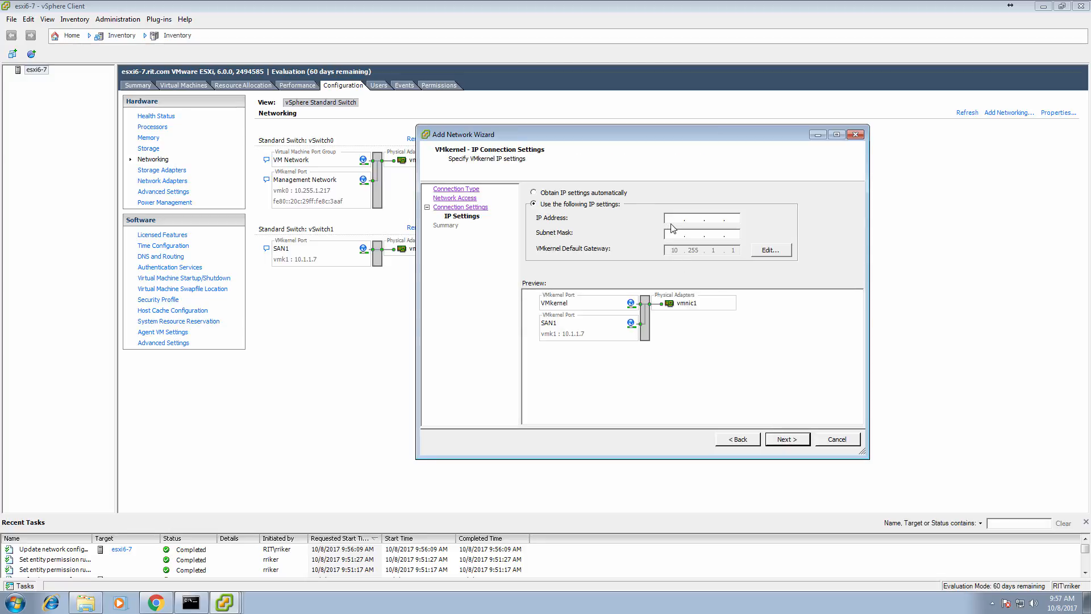
{"action": "type", "text": "10 . 1 "}
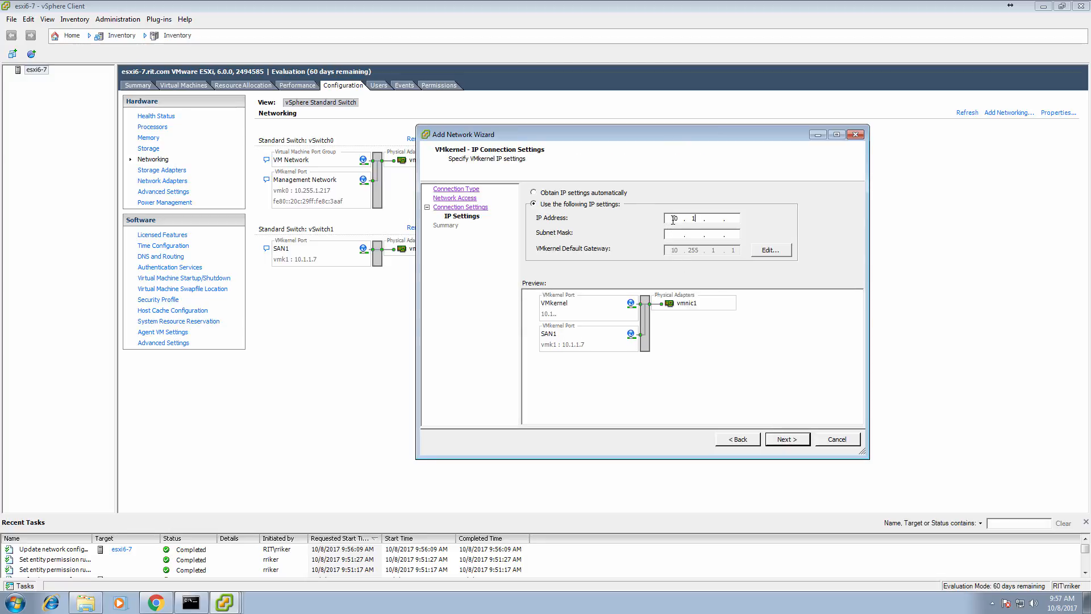
{"action": "type", "text": ". 1 . 17"}
{"action": "key", "text": "Tab"}
{"action": "type", "text": "255.255.255.0"}
{"action": "left_click", "coordinate": [790, 439]}
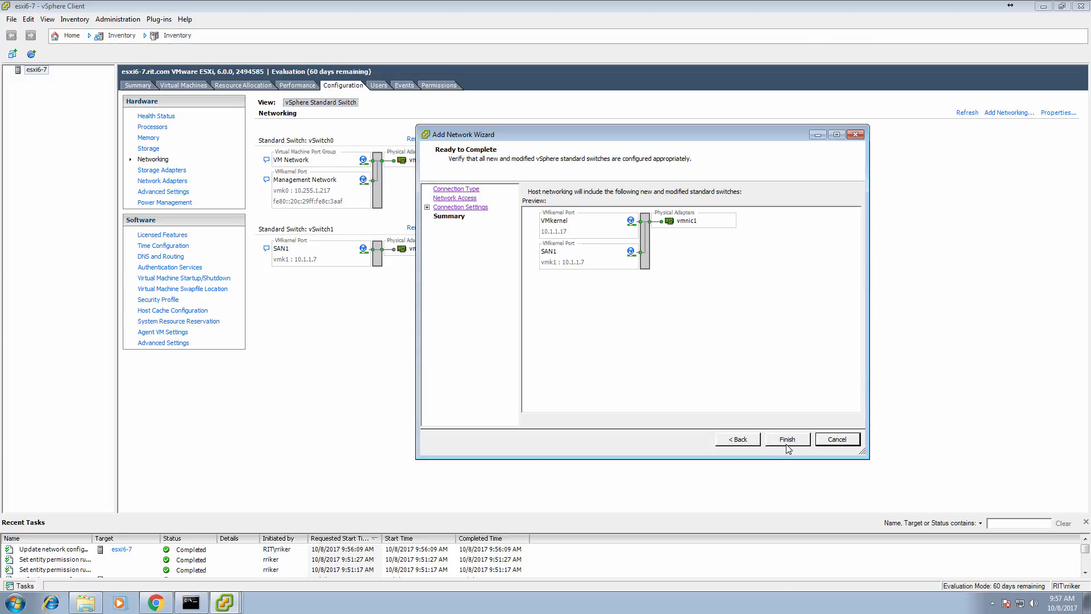
{"action": "left_click", "coordinate": [788, 439]}
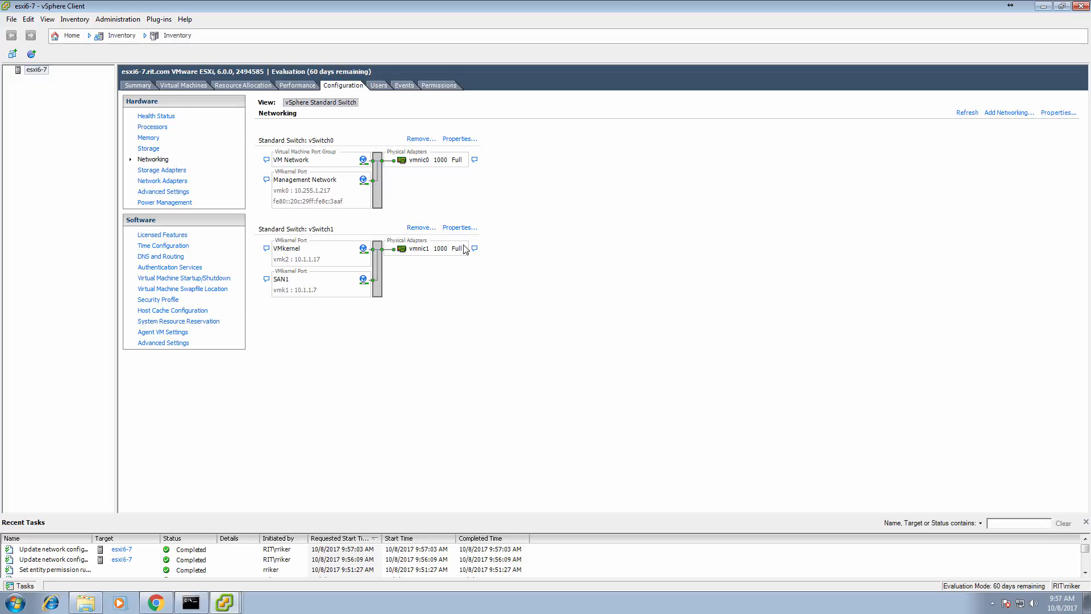
Rename the new vSwitch1 VMkernel port to SAN2 and verify it beside SAN1
{"action": "left_click", "coordinate": [460, 229]}
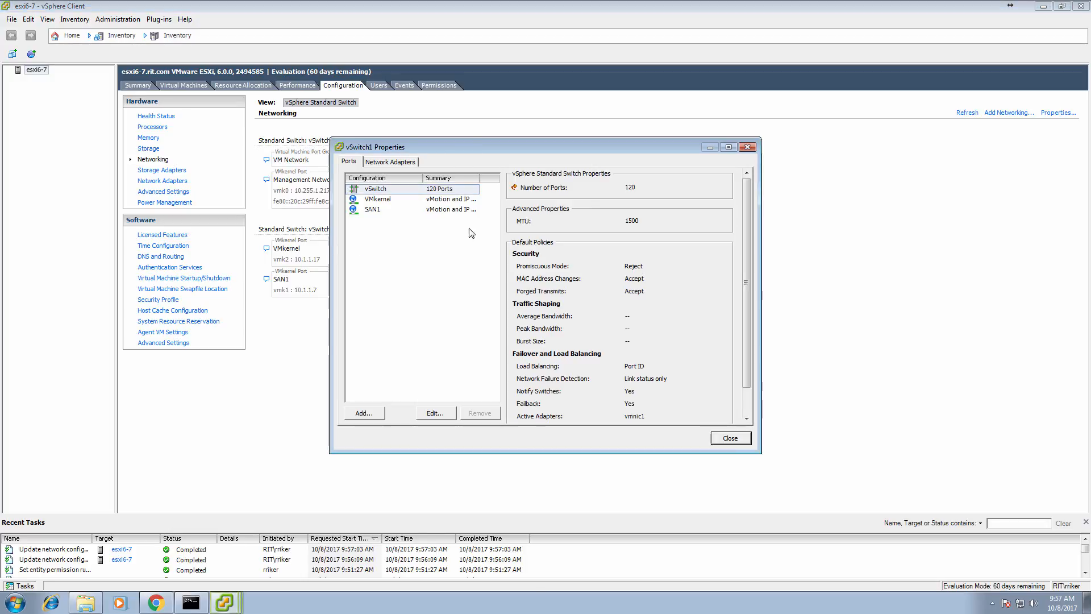
{"action": "left_click", "coordinate": [389, 200]}
{"action": "left_click", "coordinate": [435, 413]}
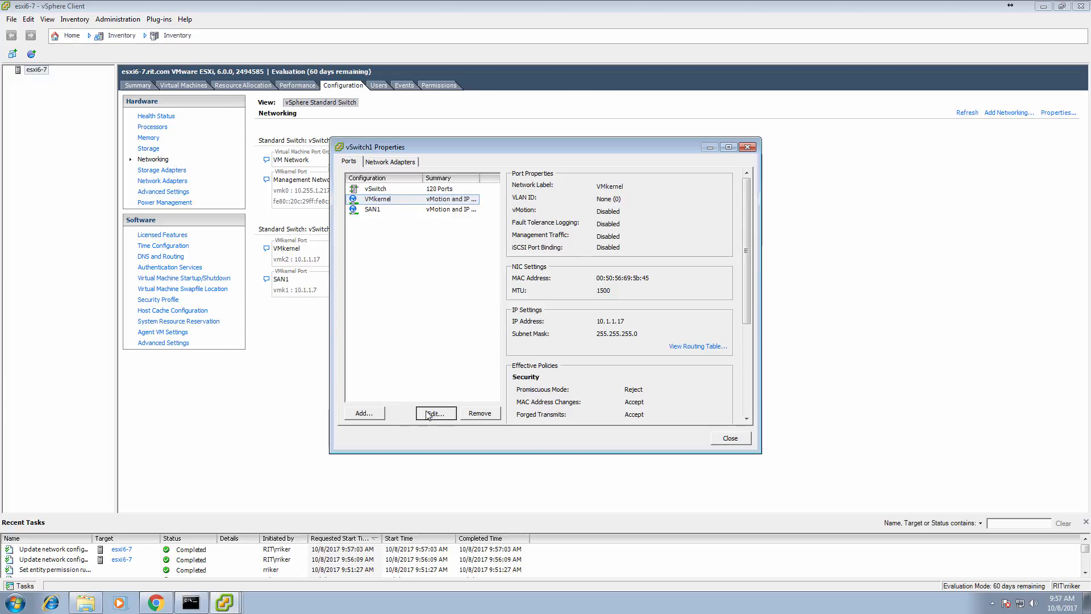
{"action": "left_click_drag", "start_coordinate": [549, 167], "coordinate": [396, 175]}
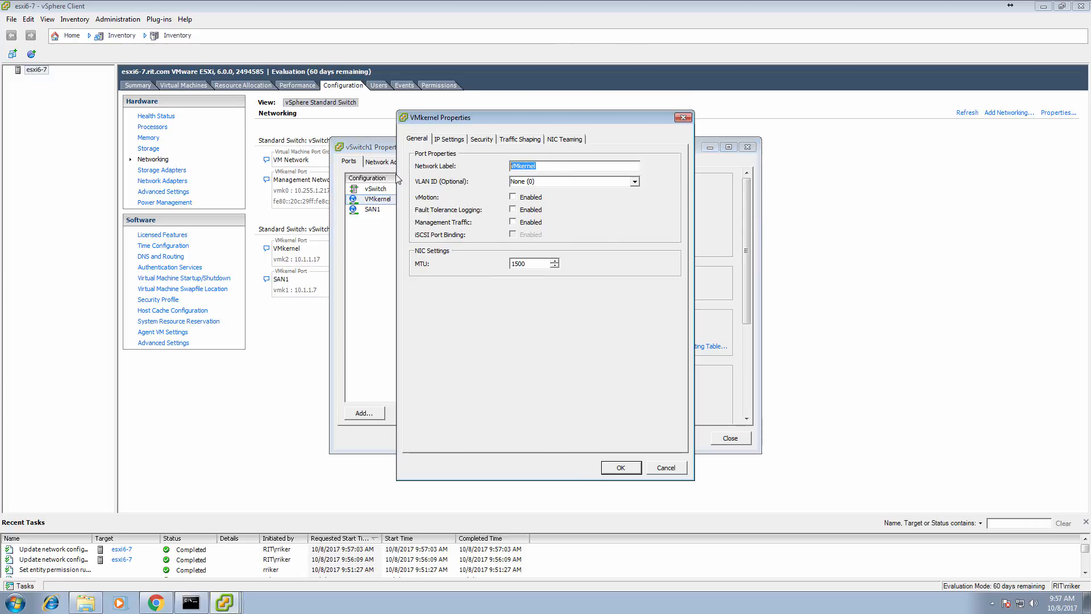
{"action": "type", "text": "SAN2"}
{"action": "left_click", "coordinate": [613, 472]}
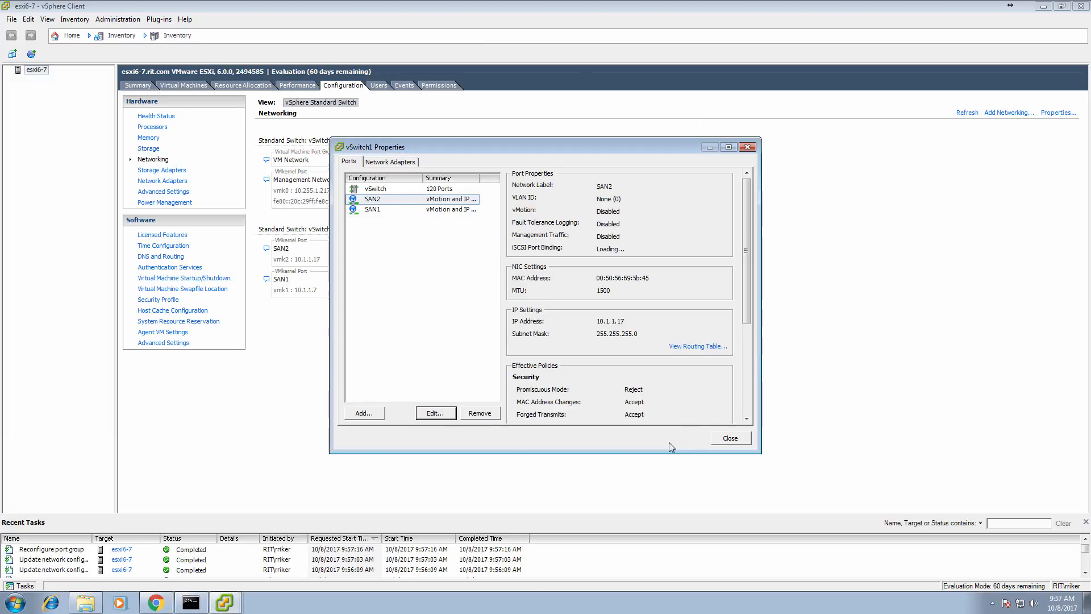
{"action": "left_click", "coordinate": [730, 438]}
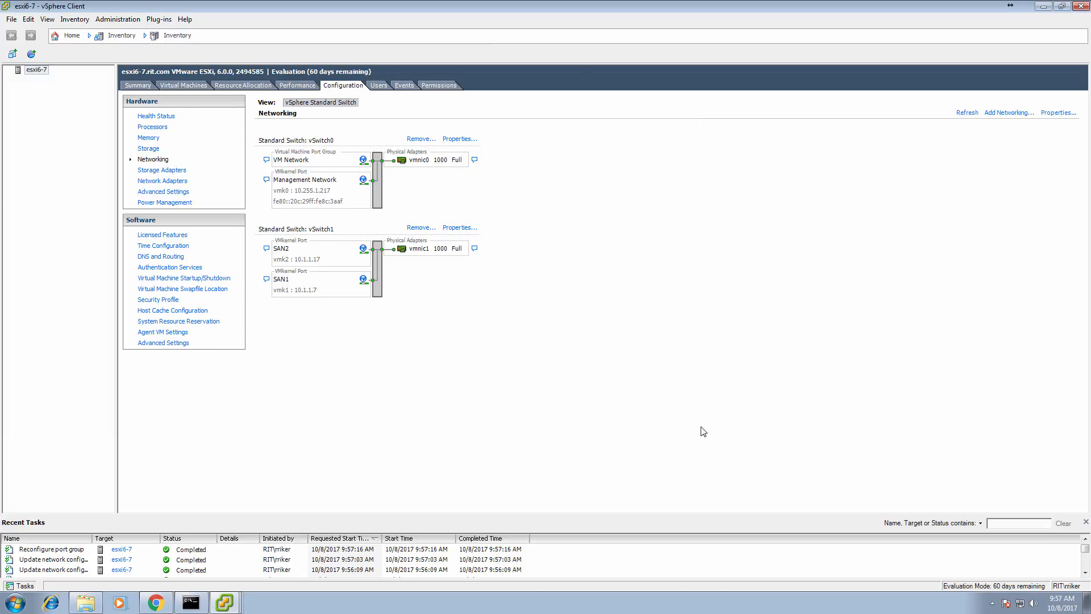
{"action": "left_click", "coordinate": [460, 227]}
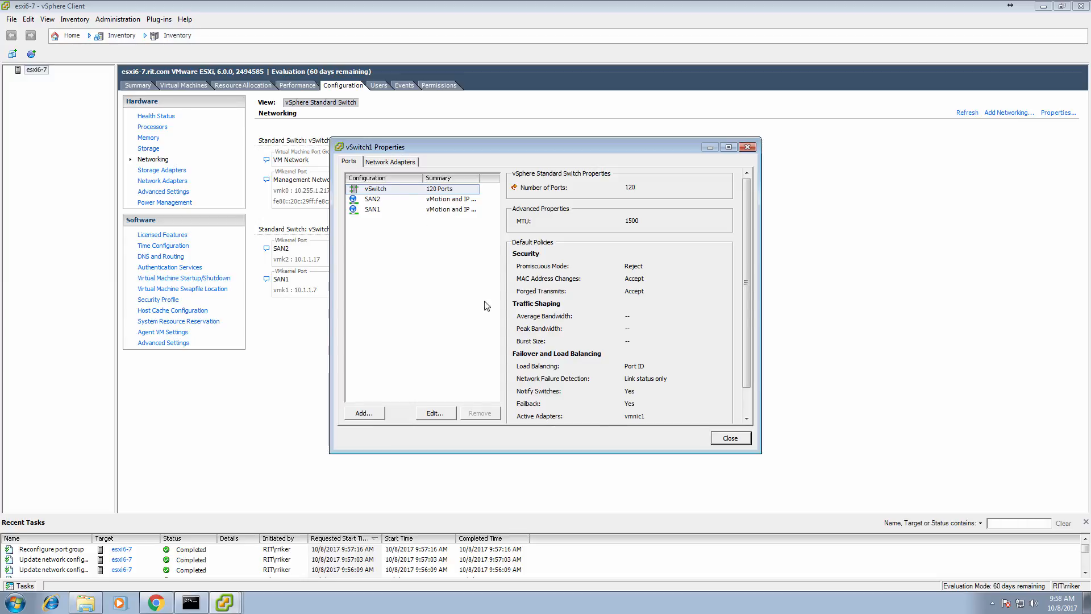
{"action": "left_click", "coordinate": [724, 439]}
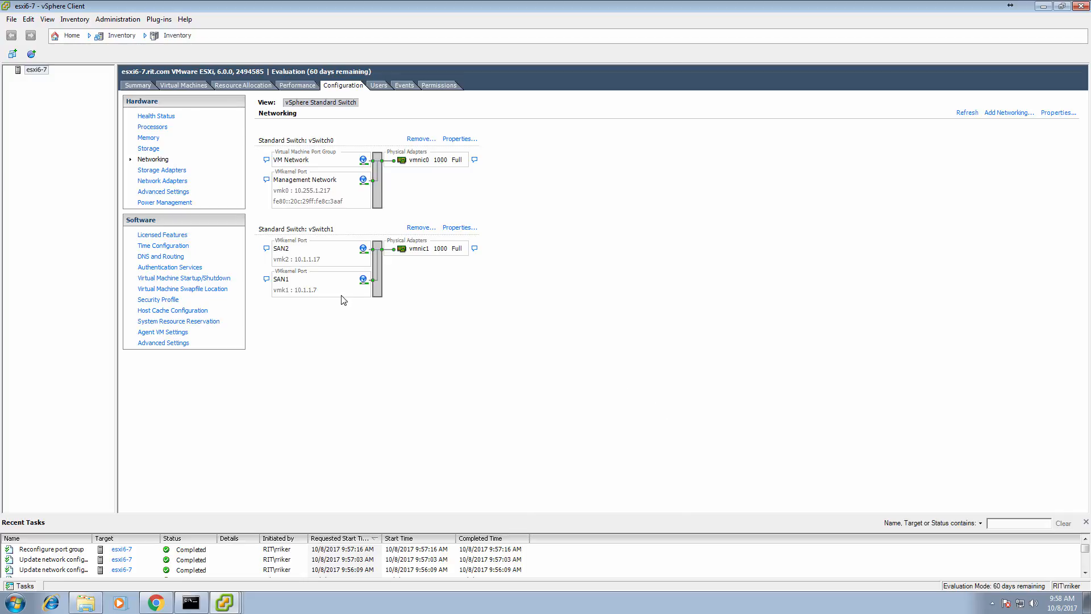
Add a software iSCSI adapter under Storage Adapters and select the new vmhba33
{"action": "left_click", "coordinate": [168, 173]}
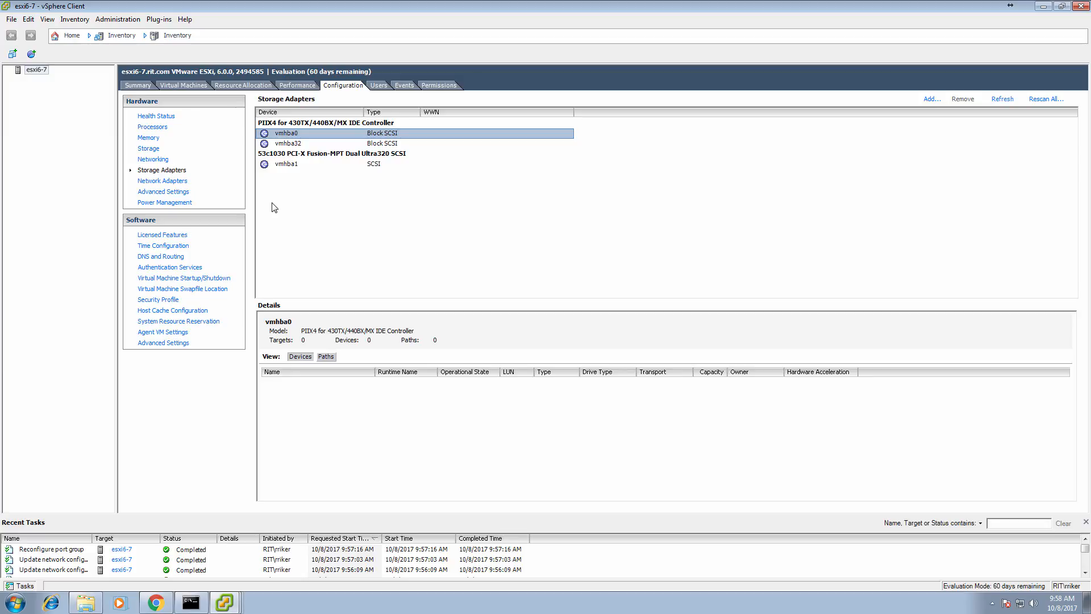
{"action": "left_click", "coordinate": [931, 102]}
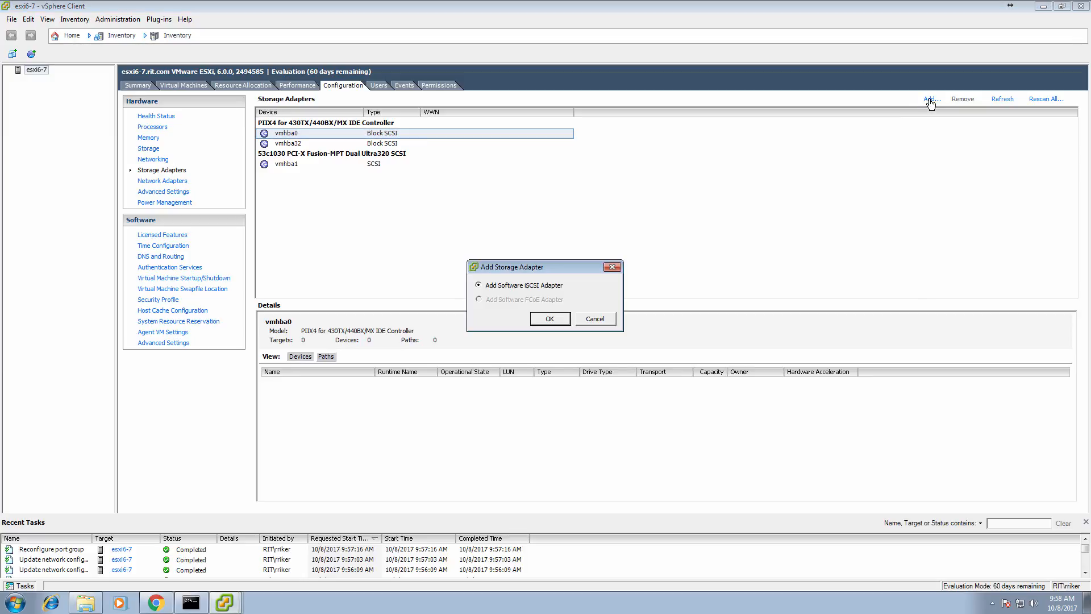
{"action": "left_click", "coordinate": [565, 321]}
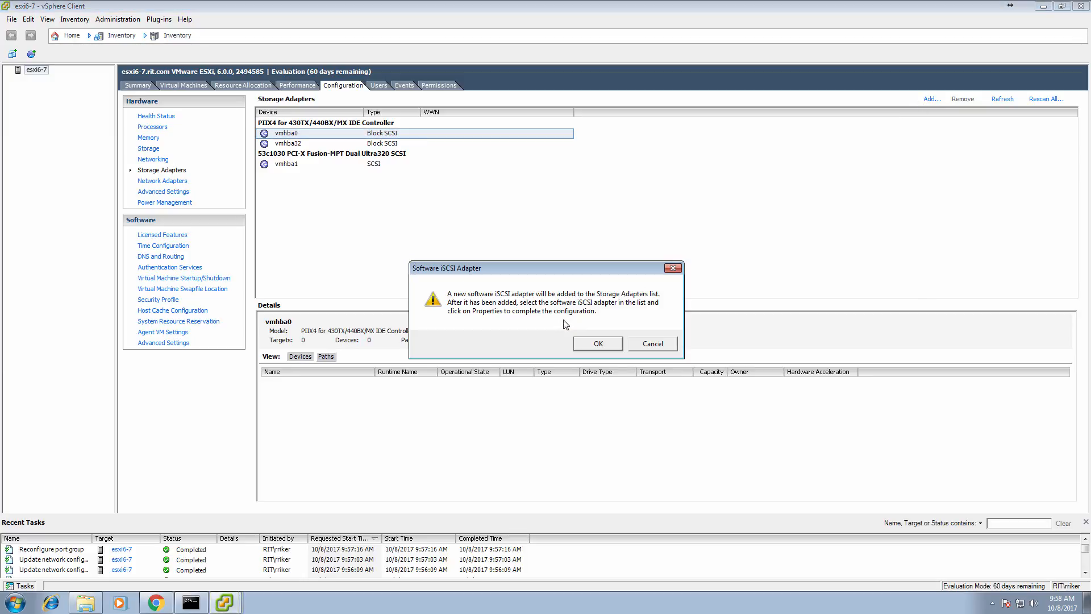
{"action": "left_click", "coordinate": [597, 344]}
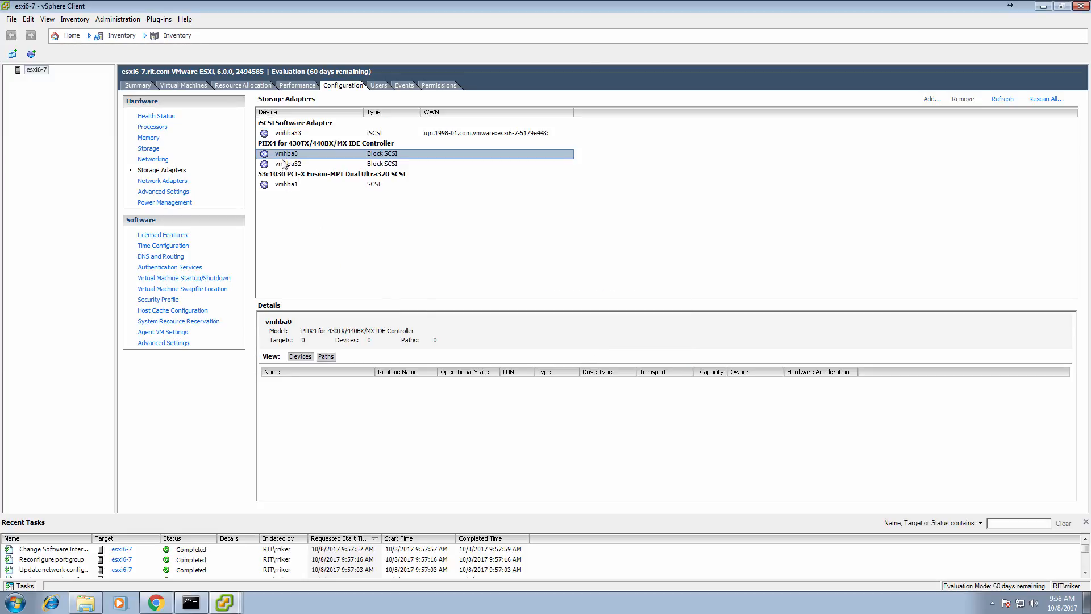
{"action": "left_click", "coordinate": [289, 134]}
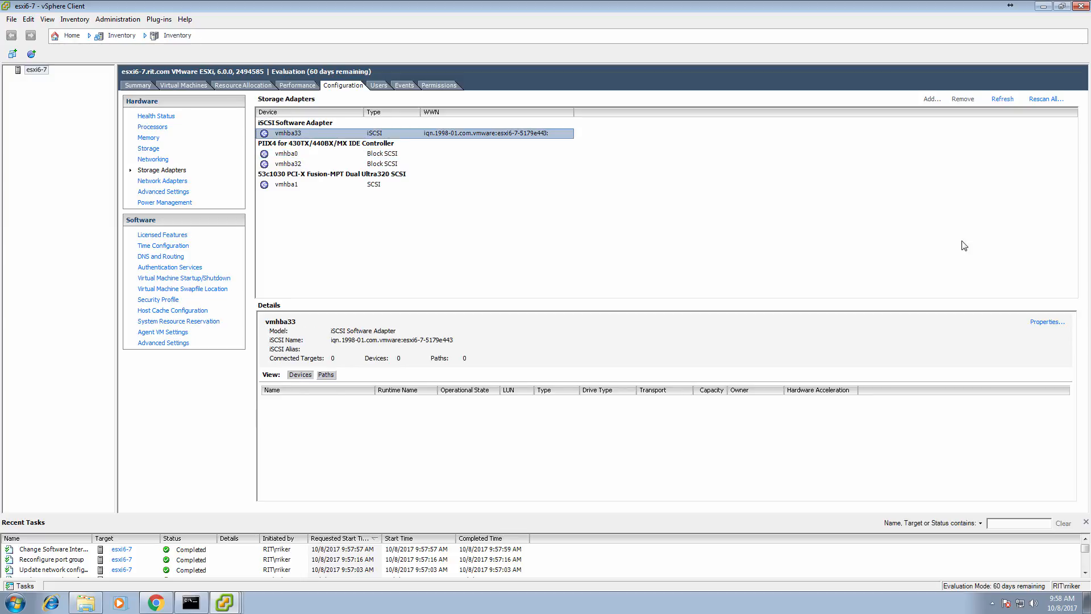
{"action": "right_click", "coordinate": [501, 139]}
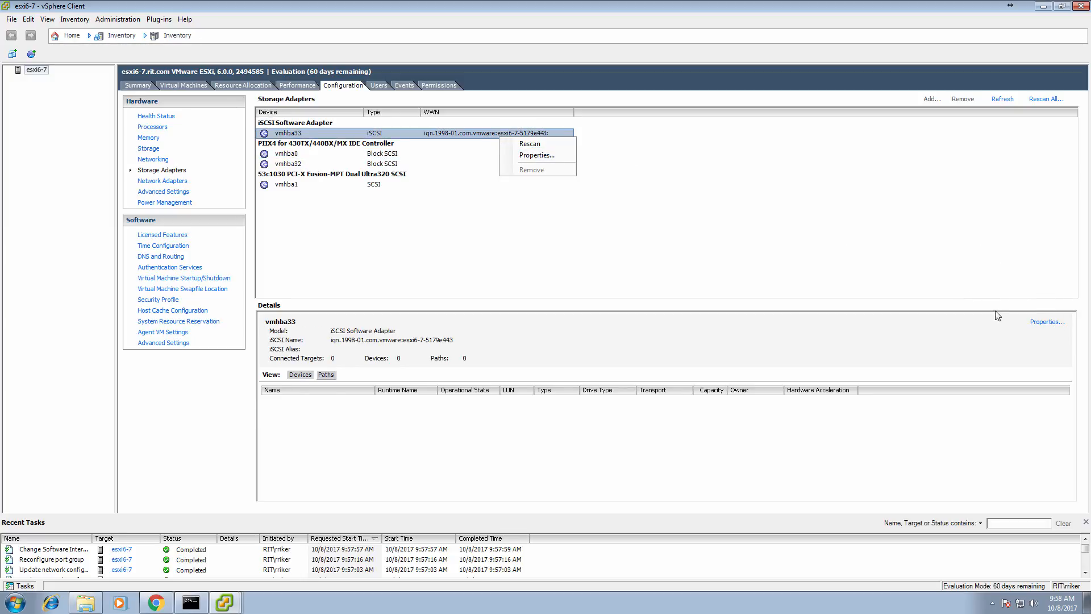
Open vmhba33's properties and bind SAN1 (vmk1) under Network Configuration
{"action": "left_click", "coordinate": [537, 156]}
{"action": "left_click", "coordinate": [473, 154]}
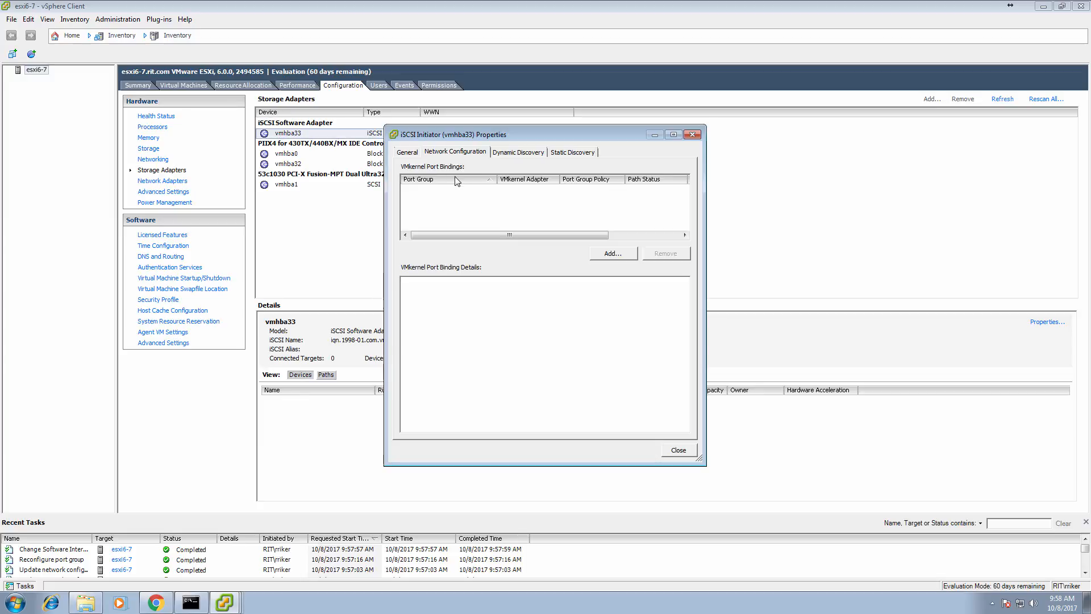
{"action": "left_click", "coordinate": [627, 259]}
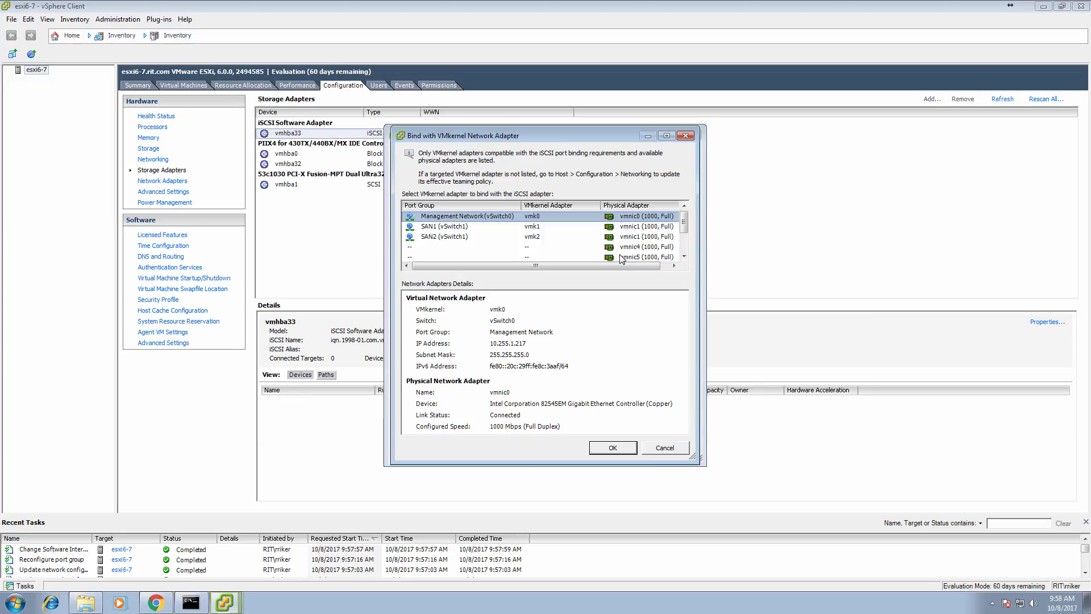
{"action": "left_click", "coordinate": [438, 230]}
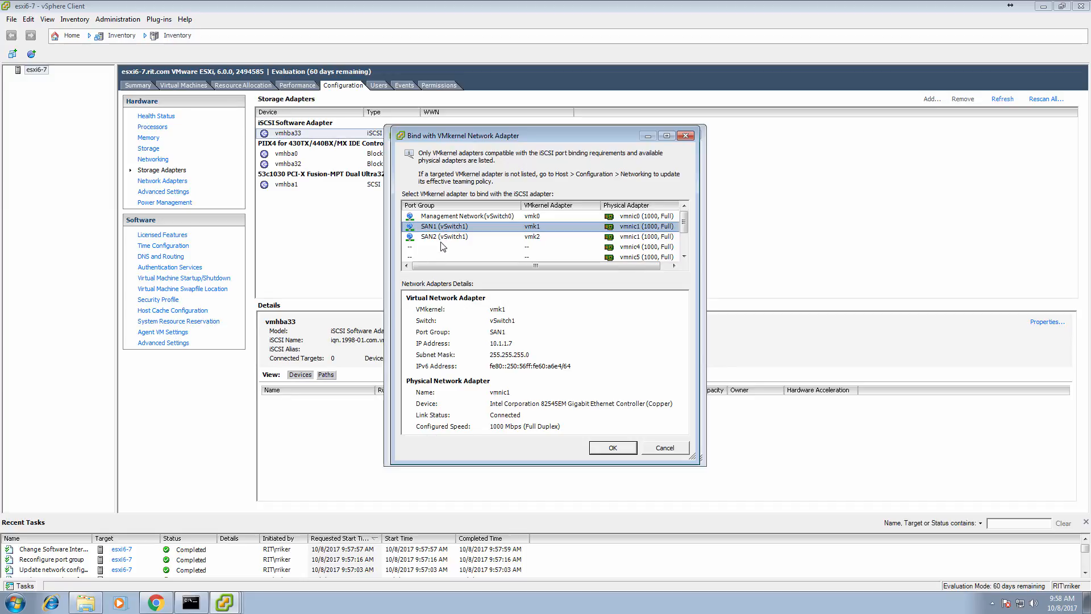
{"action": "left_click", "coordinate": [442, 238]}
{"action": "left_click", "coordinate": [444, 228]}
{"action": "left_click", "coordinate": [612, 449]}
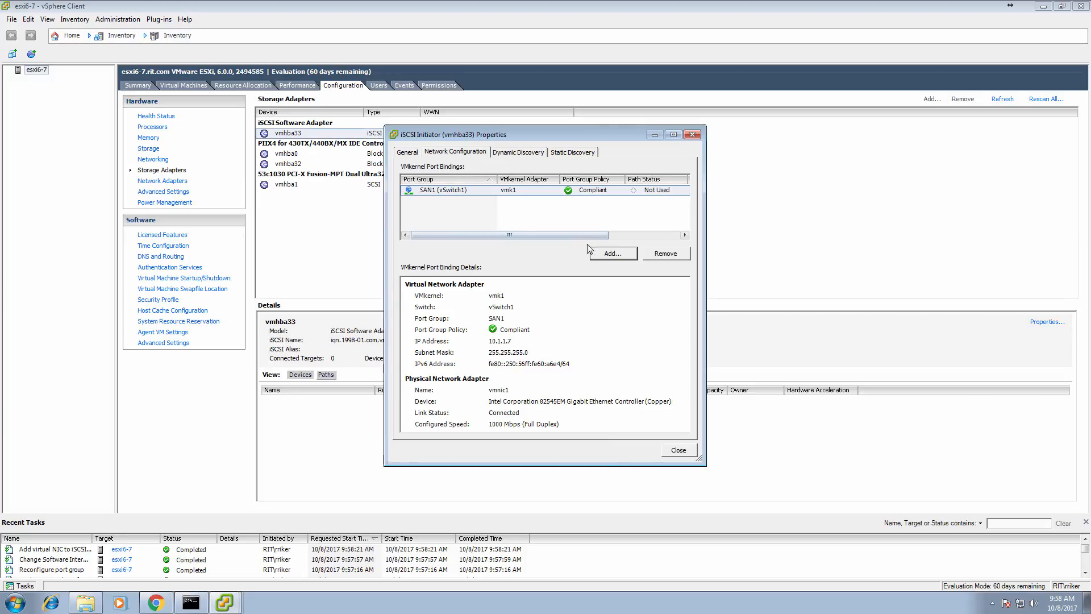
Bind SAN2 (vmk2) to vmhba33 as well
{"action": "left_click", "coordinate": [612, 258]}
{"action": "left_click", "coordinate": [464, 228]}
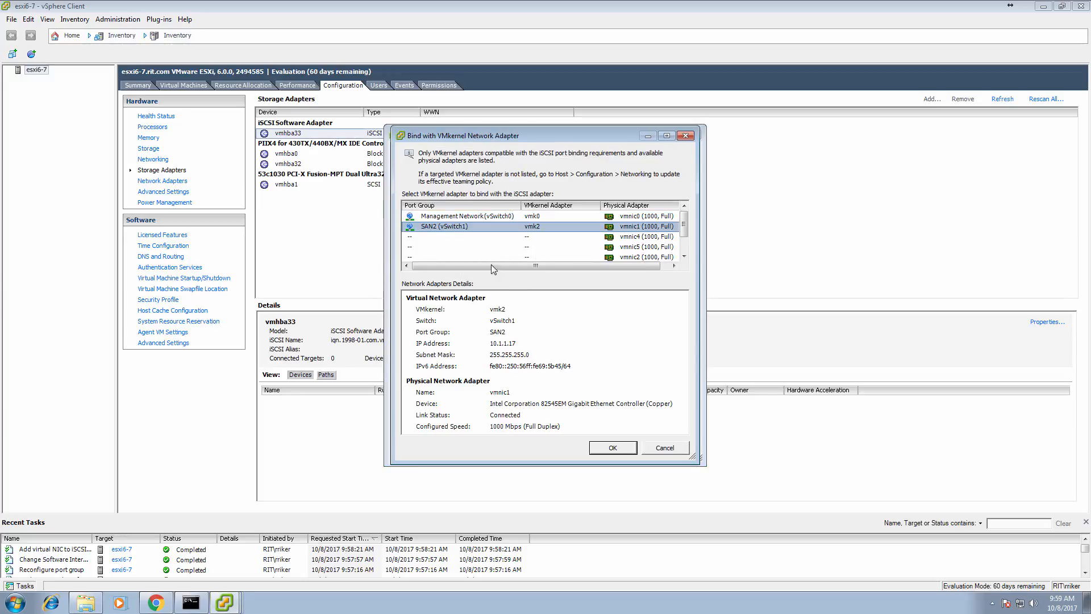
{"action": "left_click", "coordinate": [605, 447]}
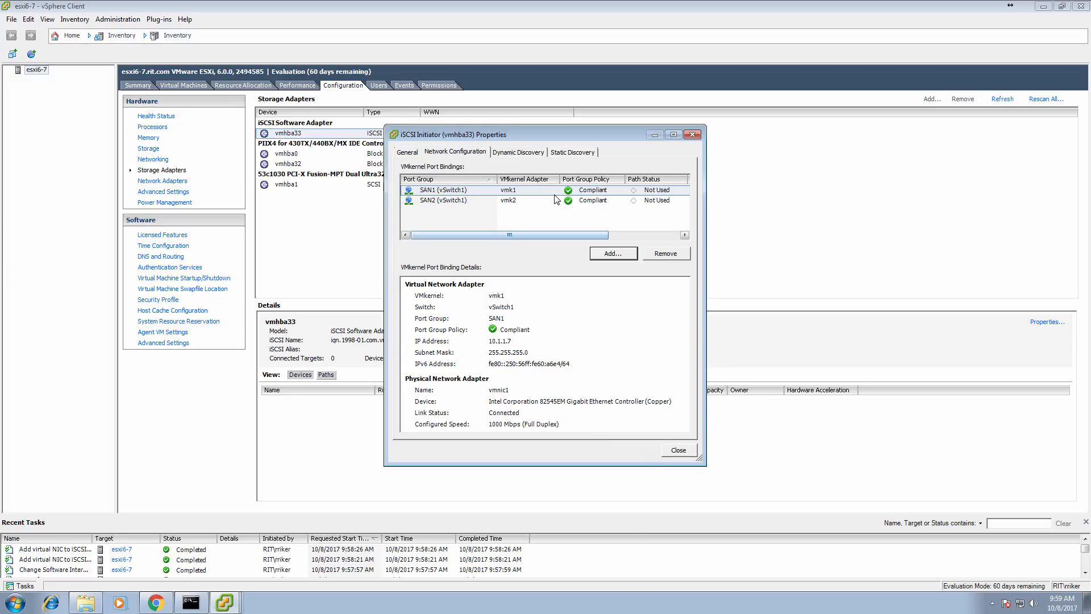
{"action": "left_click", "coordinate": [519, 153]}
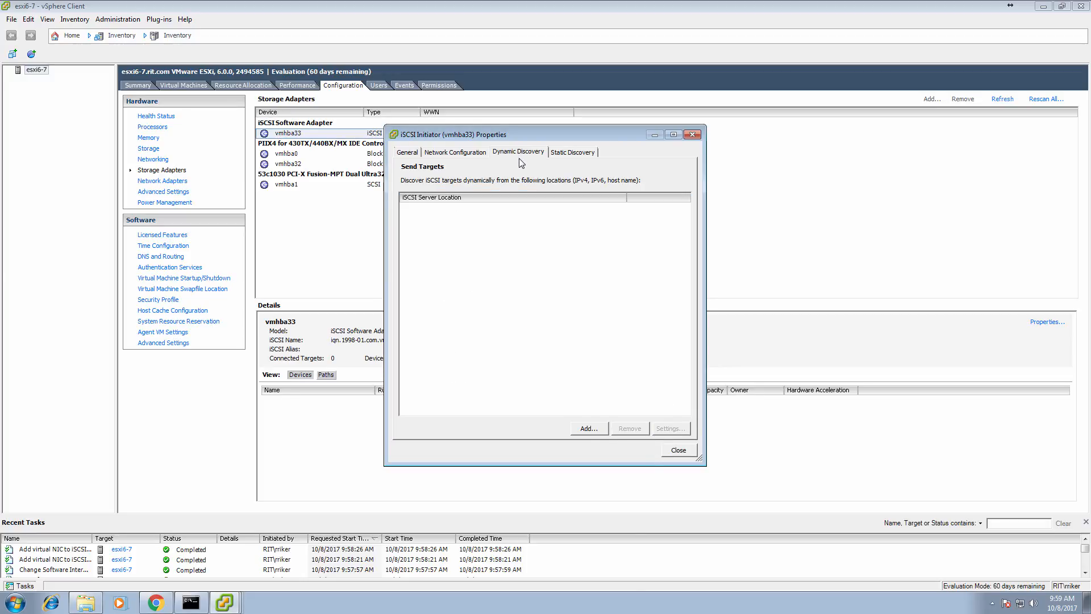
Add send target 10.1.1.10 on port 3260 to dynamic discovery and close the properties
{"action": "left_click", "coordinate": [588, 431]}
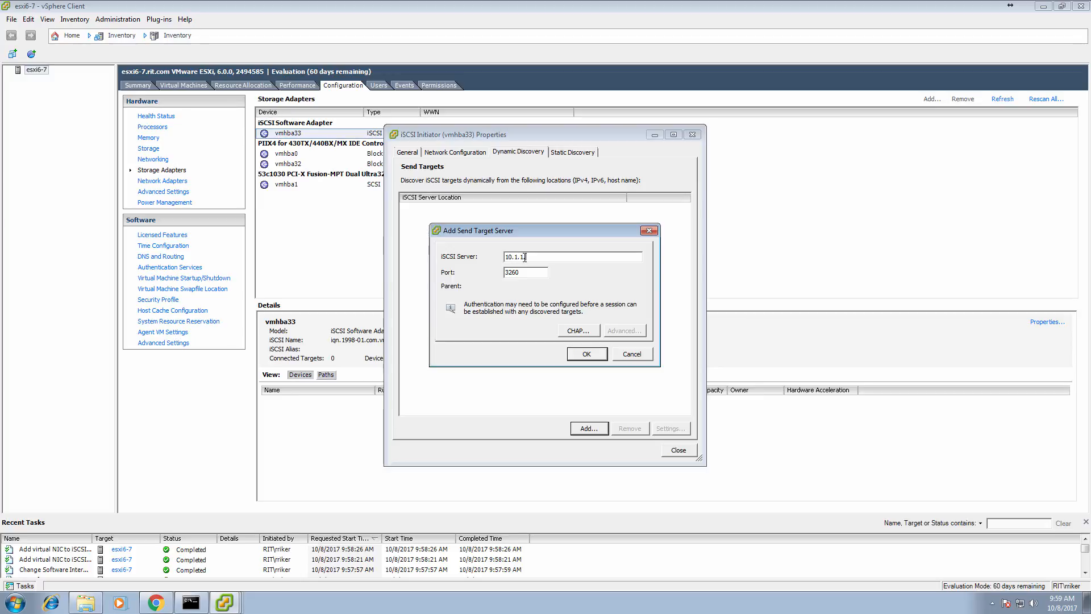
{"action": "type", "text": "10"}
{"action": "left_click", "coordinate": [587, 354]}
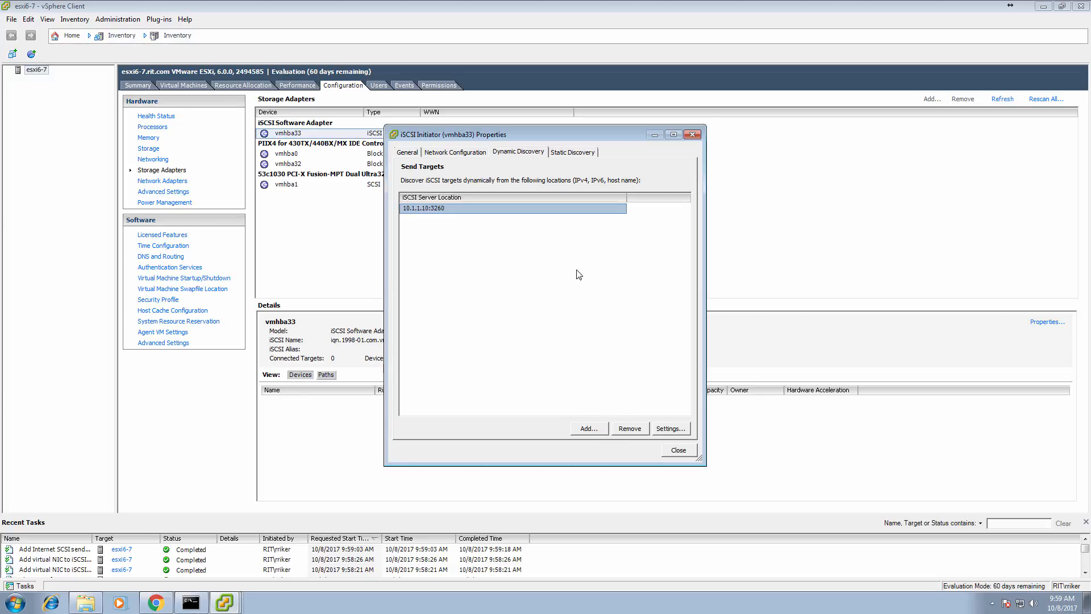
{"action": "left_click", "coordinate": [678, 451]}
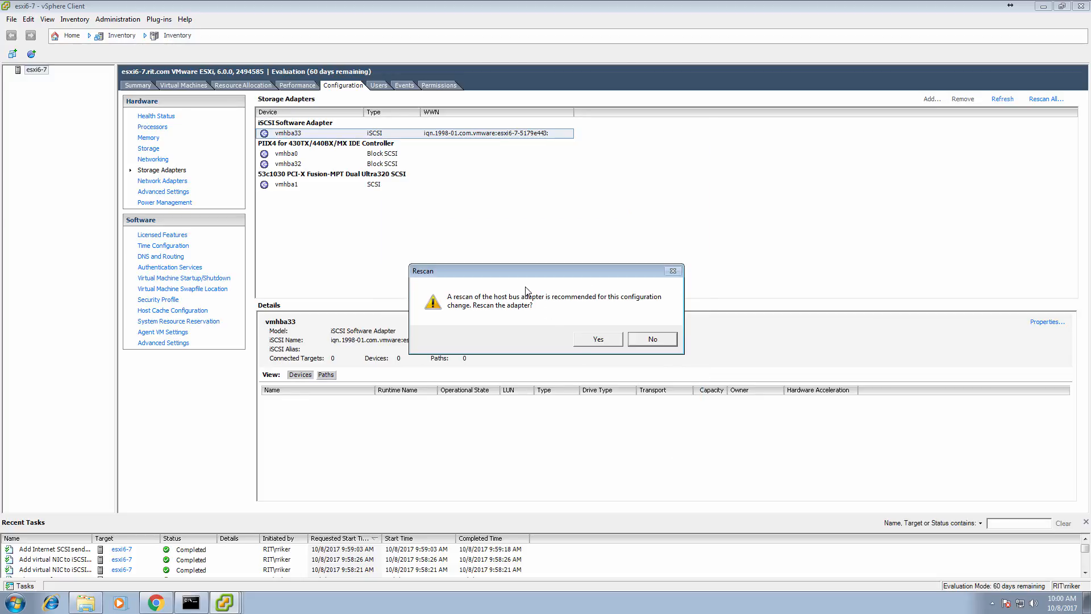
Accept the prompt to rescan the host bus adapter
{"action": "left_click", "coordinate": [600, 340]}
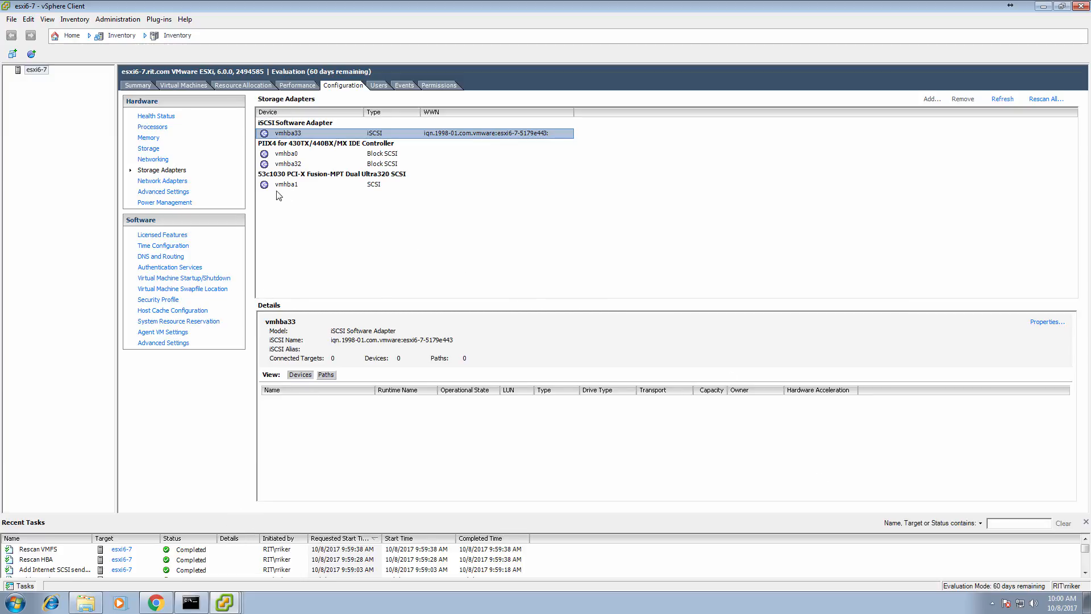
Remove the SAN2 port group from vSwitch1, confirming both the unbind and removal prompts
{"action": "left_click", "coordinate": [157, 159]}
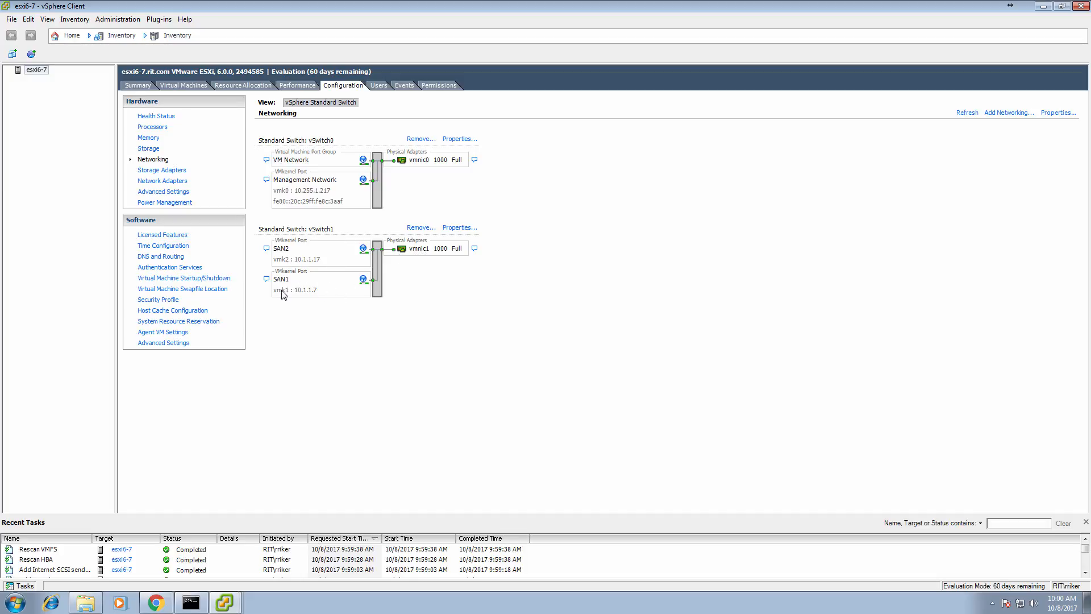
{"action": "left_click", "coordinate": [452, 228]}
{"action": "left_click", "coordinate": [392, 199]}
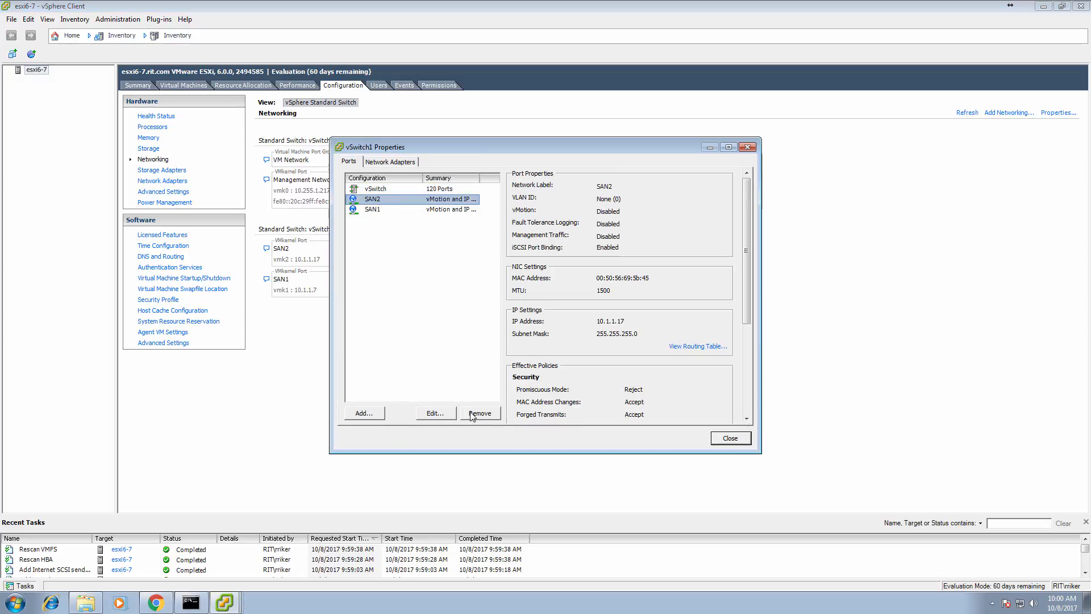
{"action": "left_click", "coordinate": [472, 414]}
{"action": "left_click", "coordinate": [598, 373]}
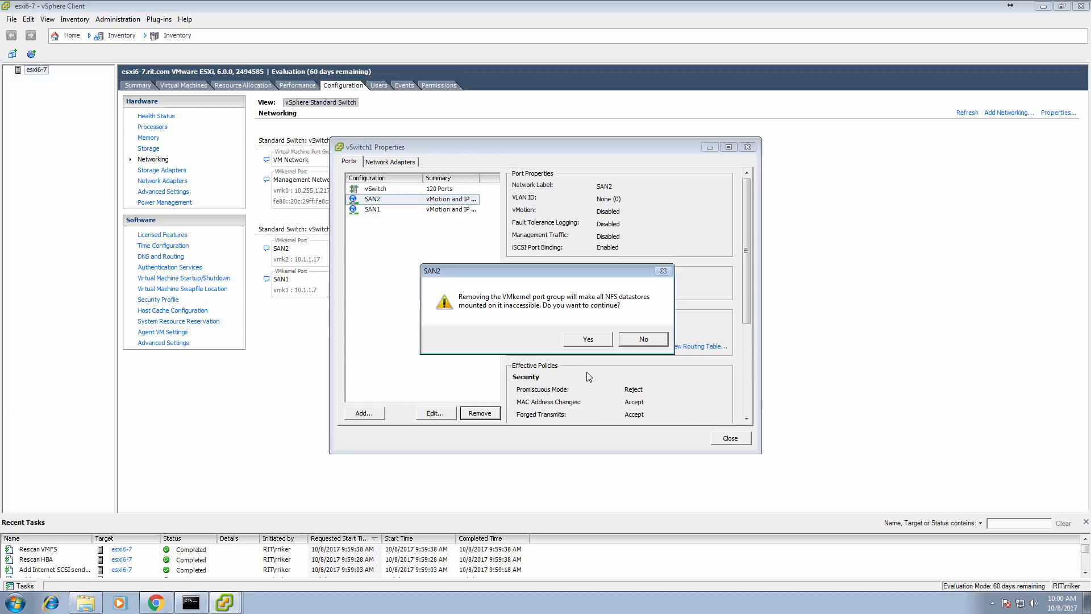
{"action": "left_click", "coordinate": [585, 340]}
{"action": "left_click", "coordinate": [729, 439]}
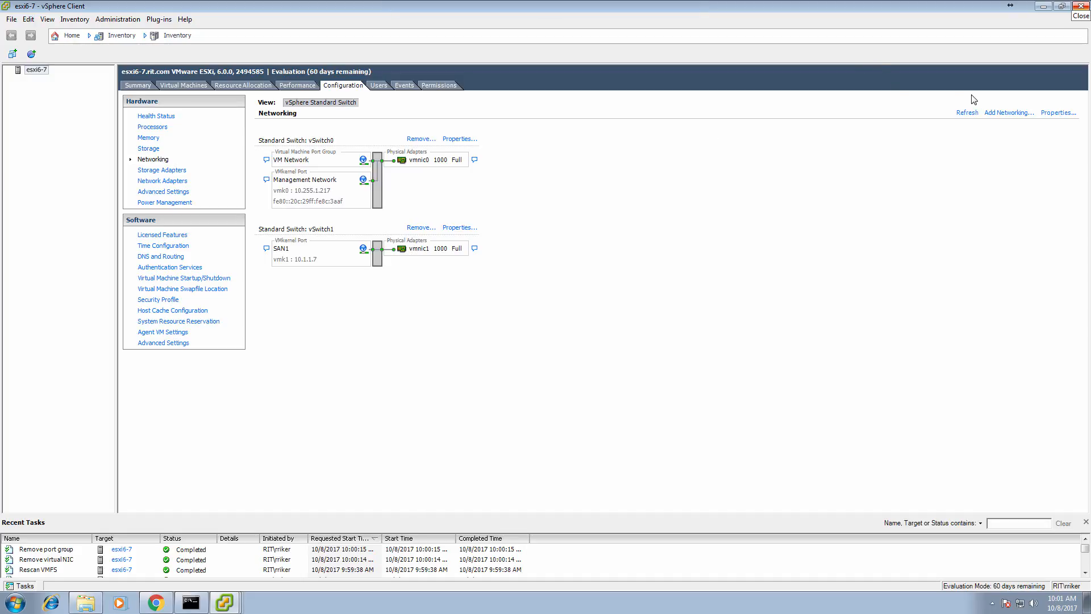
{"action": "left_click", "coordinate": [1000, 113]}
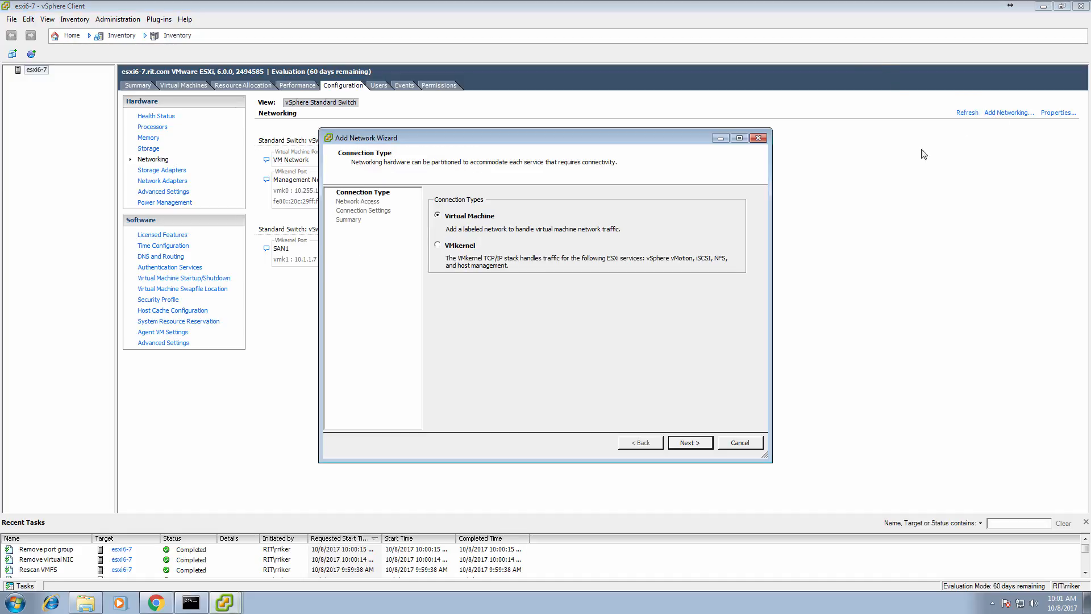
Cancel the VMkernel Add Networking wizard without creating a new port
{"action": "left_click", "coordinate": [460, 248]}
{"action": "left_click", "coordinate": [701, 442]}
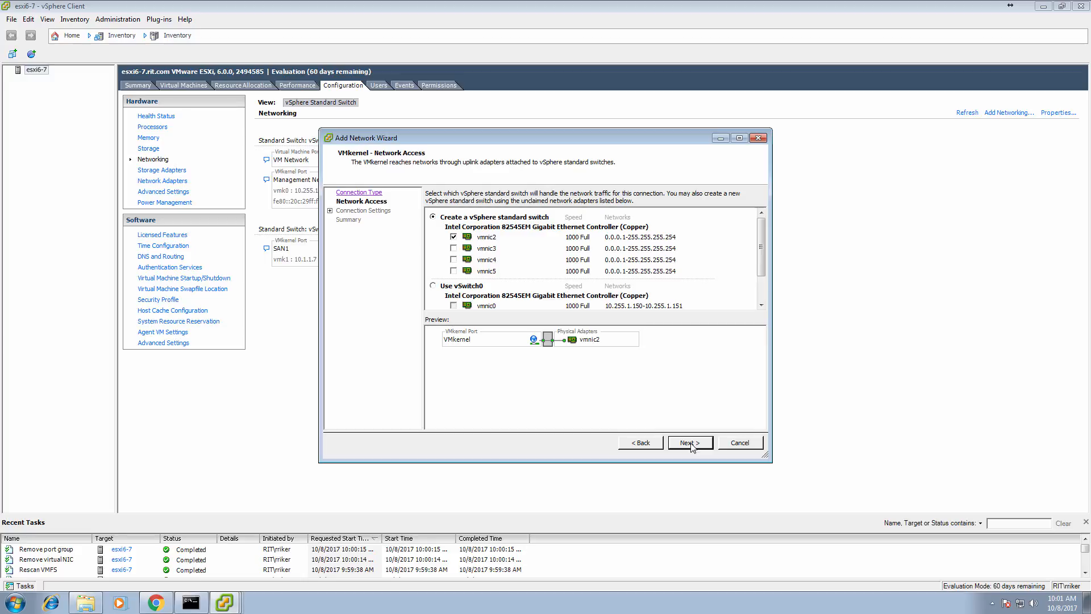
{"action": "left_click", "coordinate": [729, 443]}
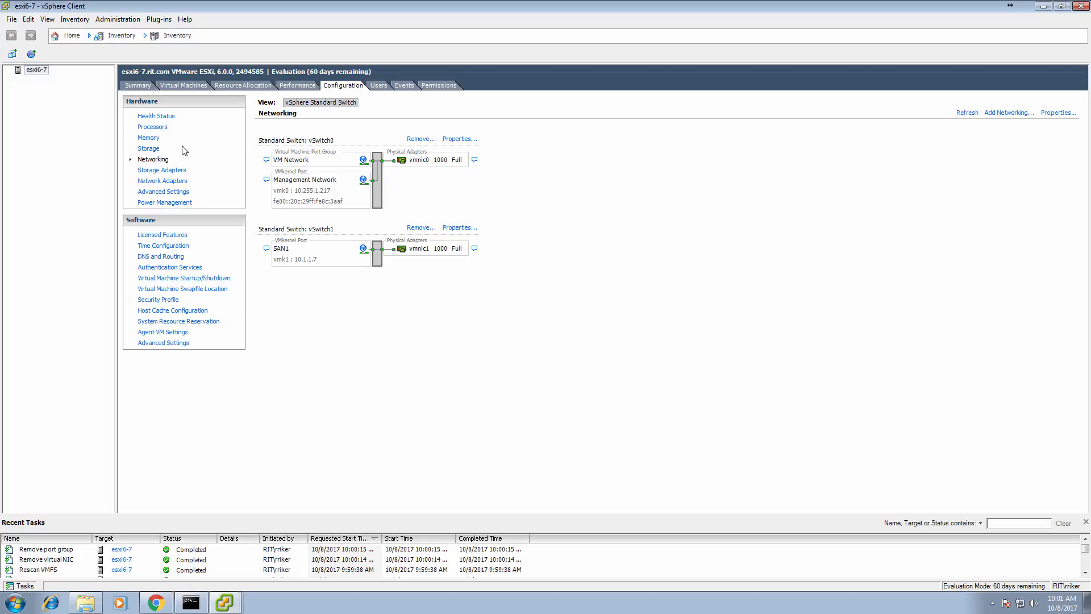
Inspect vmnic1 under Network Adapters, then return to the Networking view
{"action": "left_click", "coordinate": [163, 182]}
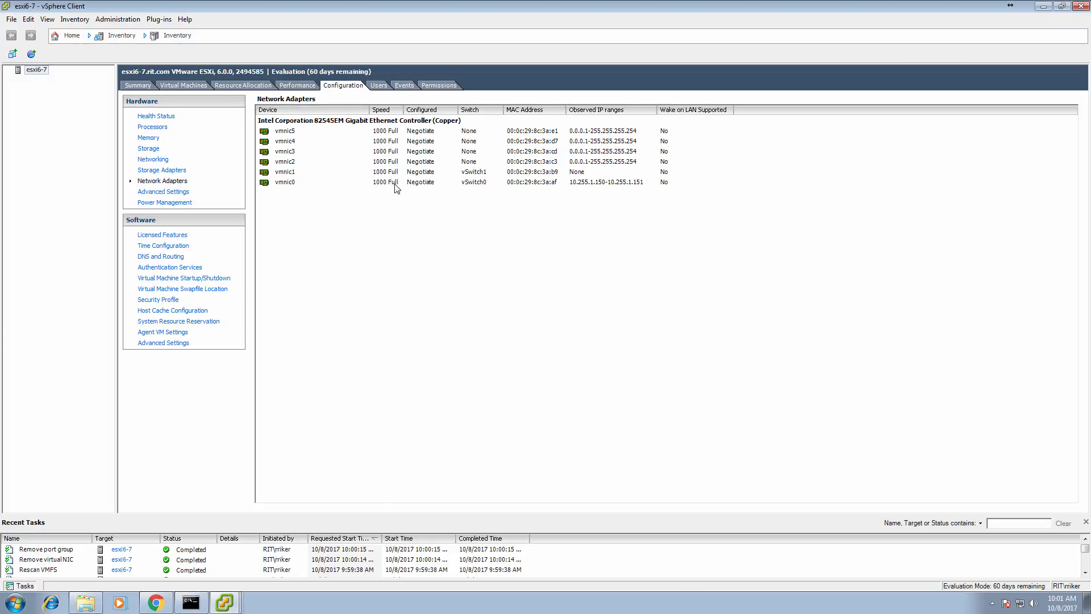
{"action": "left_click", "coordinate": [438, 172]}
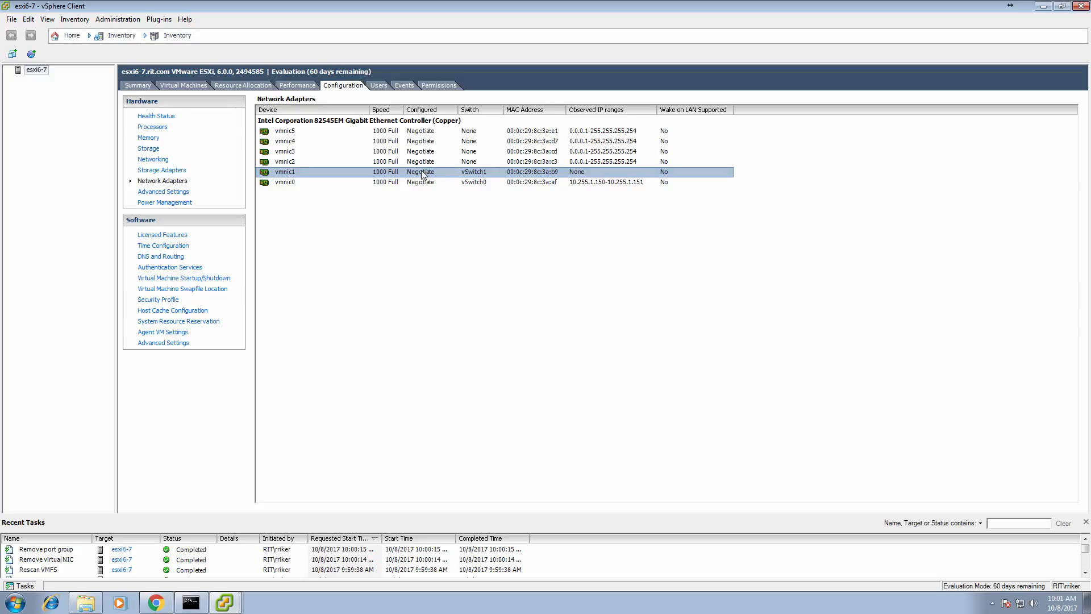
{"action": "left_click", "coordinate": [152, 159]}
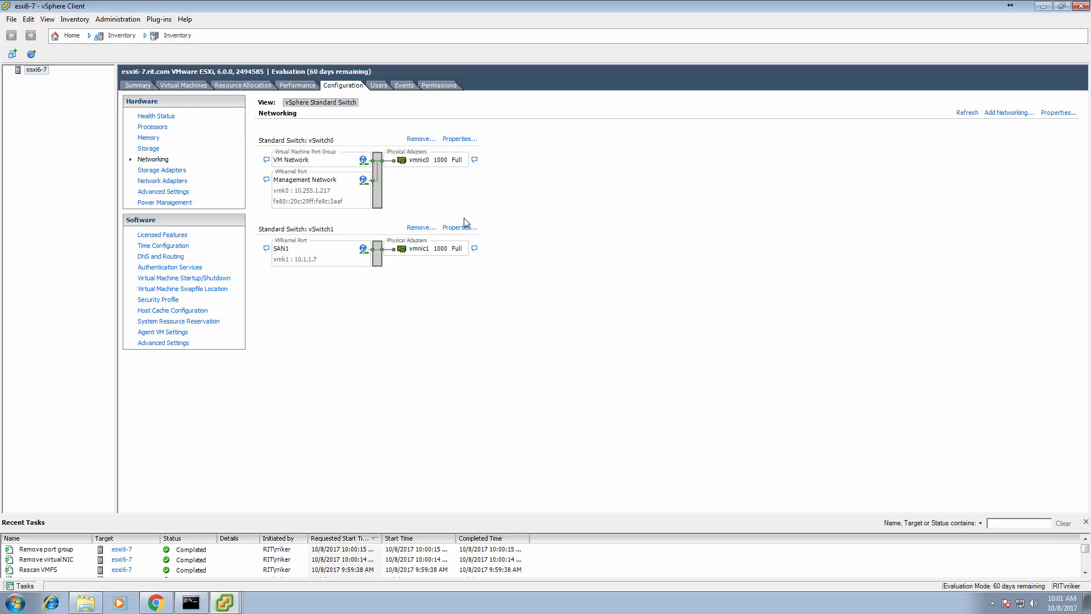
Start a VMkernel connection on a new standard switch using vmnic2
{"action": "left_click", "coordinate": [996, 113]}
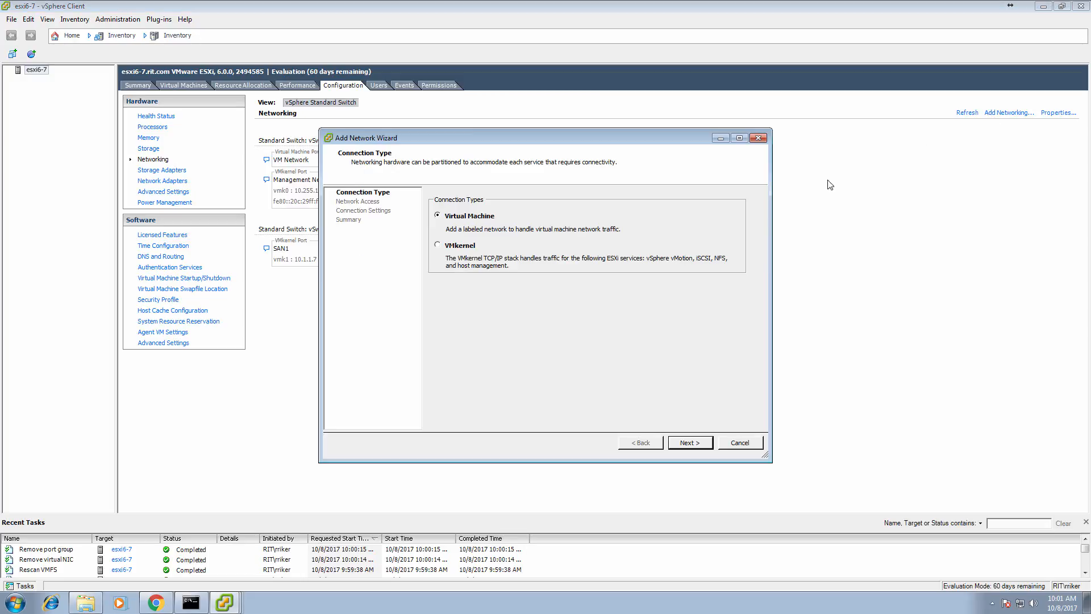
{"action": "left_click", "coordinate": [469, 251]}
{"action": "left_click", "coordinate": [699, 441]}
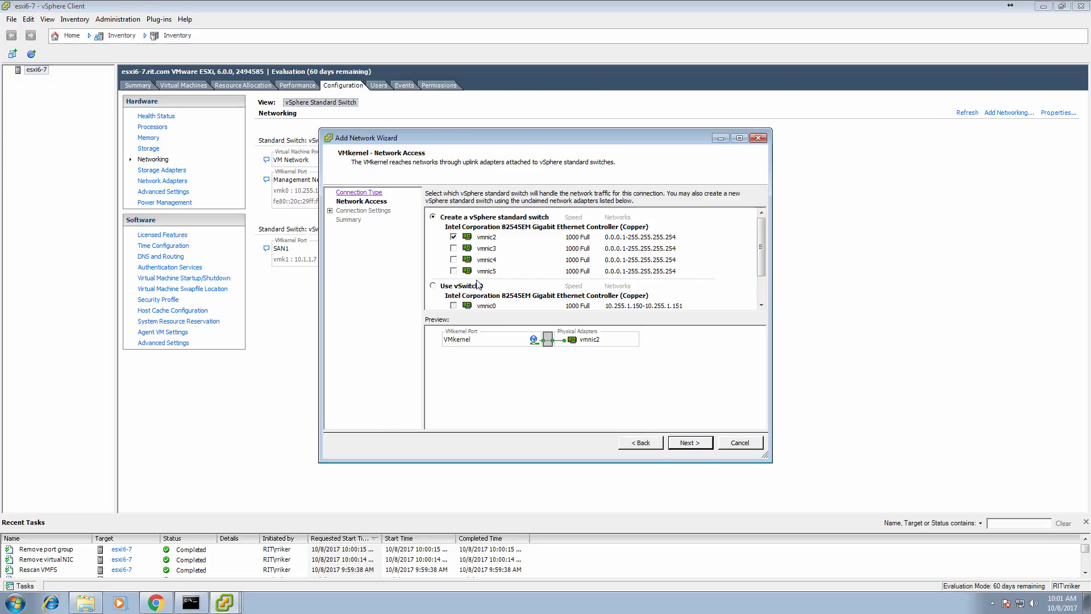
{"action": "left_click", "coordinate": [688, 443]}
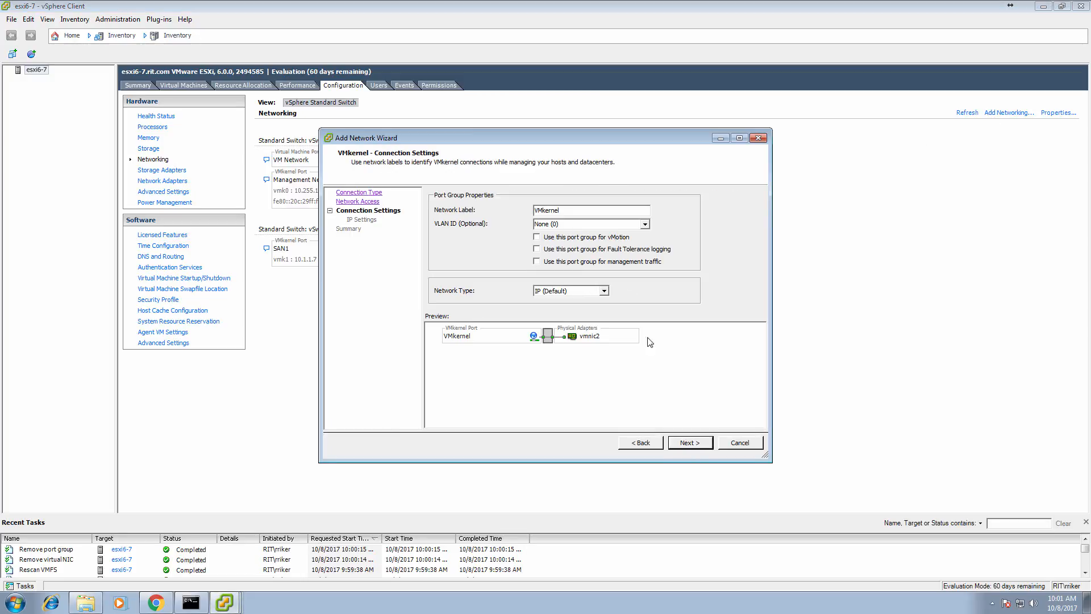
Label the port group SAN2 after SAN1 is rejected as a duplicate
{"action": "double_click", "coordinate": [552, 210]}
{"action": "type", "text": "SAN1"}
{"action": "left_click", "coordinate": [688, 444]}
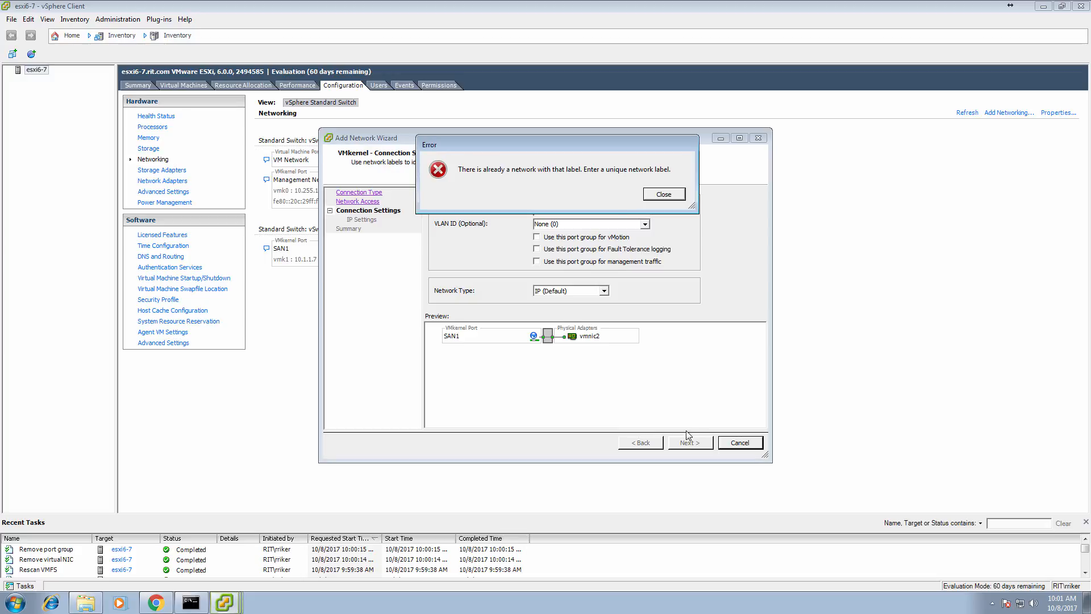
{"action": "left_click", "coordinate": [668, 196]}
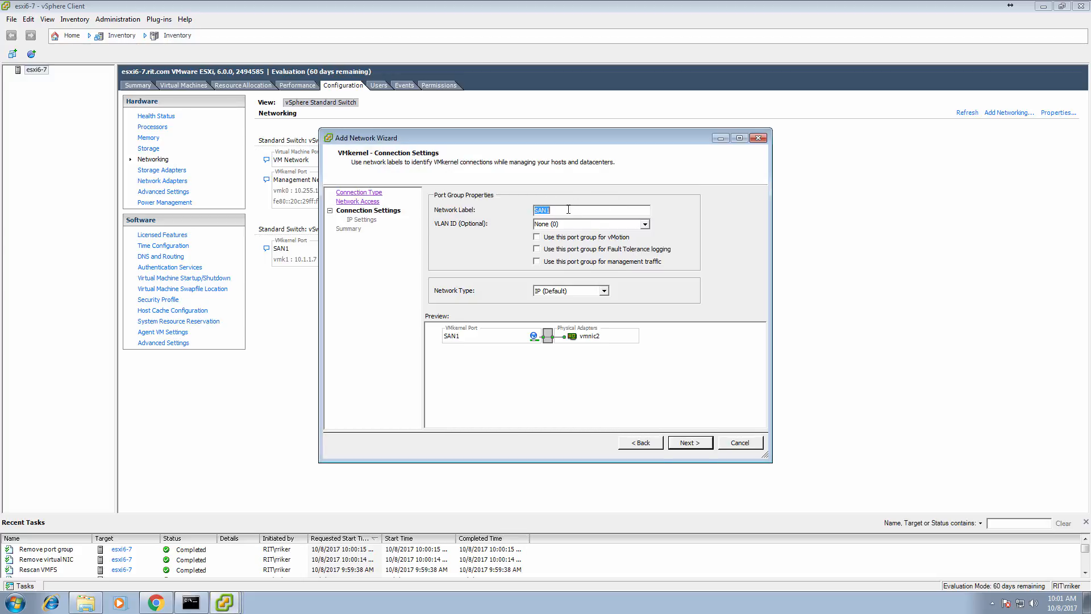
{"action": "left_click", "coordinate": [571, 210]}
{"action": "type", "text": "2"}
{"action": "left_click", "coordinate": [689, 443]}
Give SAN2 IP 10.1.1.17 with subnet mask 255.255.255.0 and finish creating vSwitch2
{"action": "left_click", "coordinate": [568, 221]}
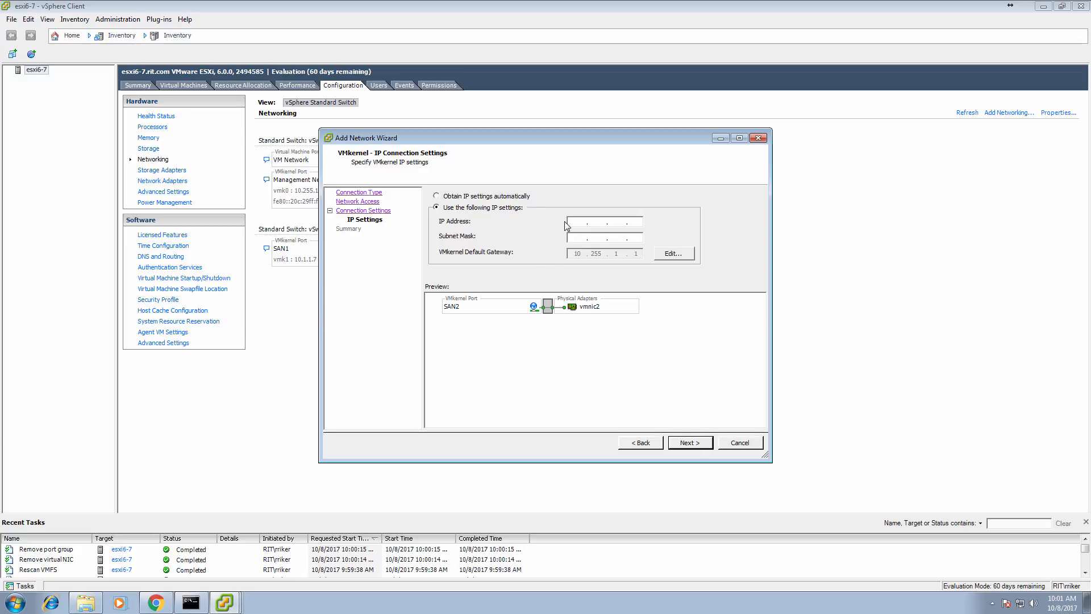
{"action": "type", "text": "10.1.1.17"}
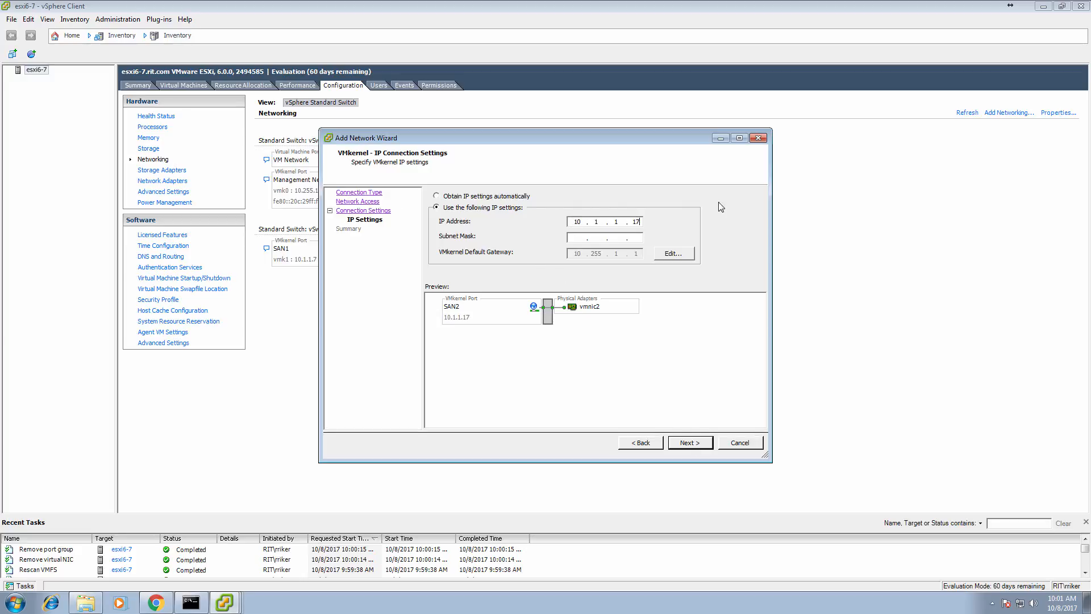
{"action": "type", "text": "255.255.255.0"}
{"action": "left_click", "coordinate": [689, 443]}
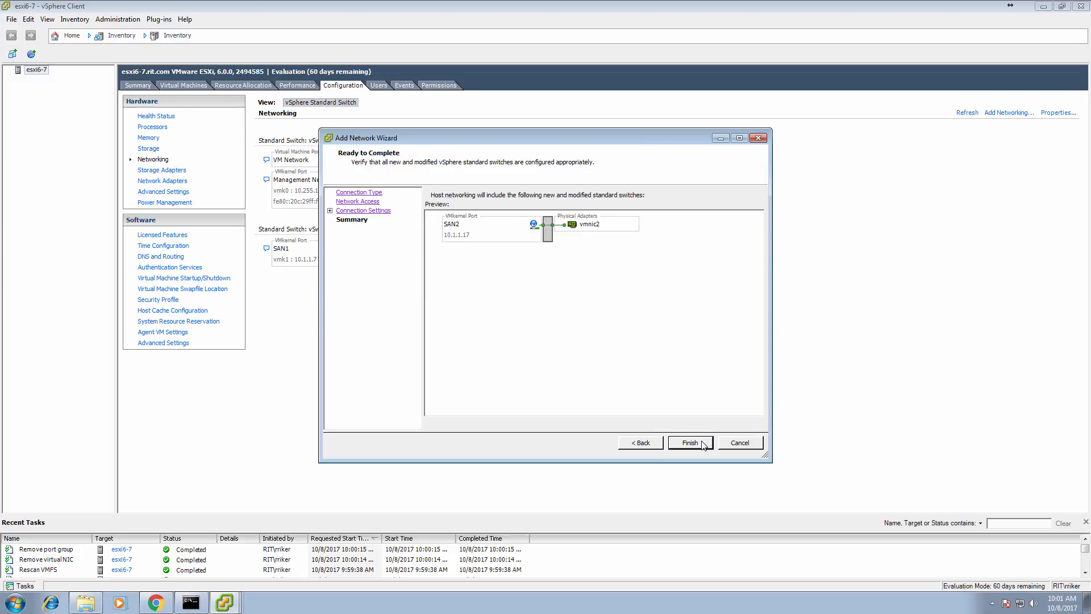
{"action": "left_click", "coordinate": [703, 443]}
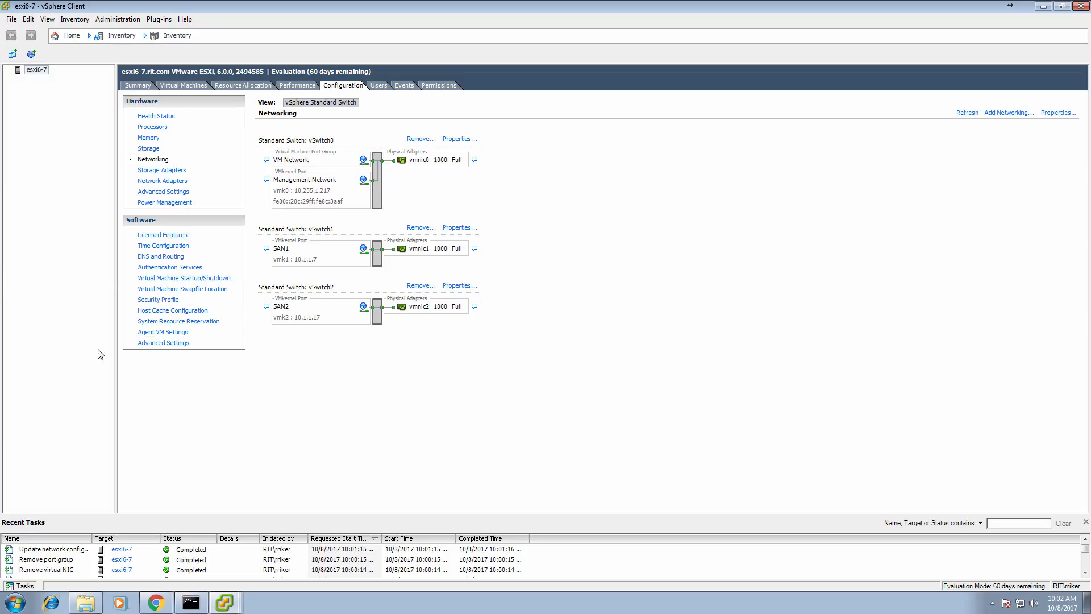
Start the SSH service from Security Profile's Services Properties and confirm the dialogs
{"action": "left_click", "coordinate": [139, 86]}
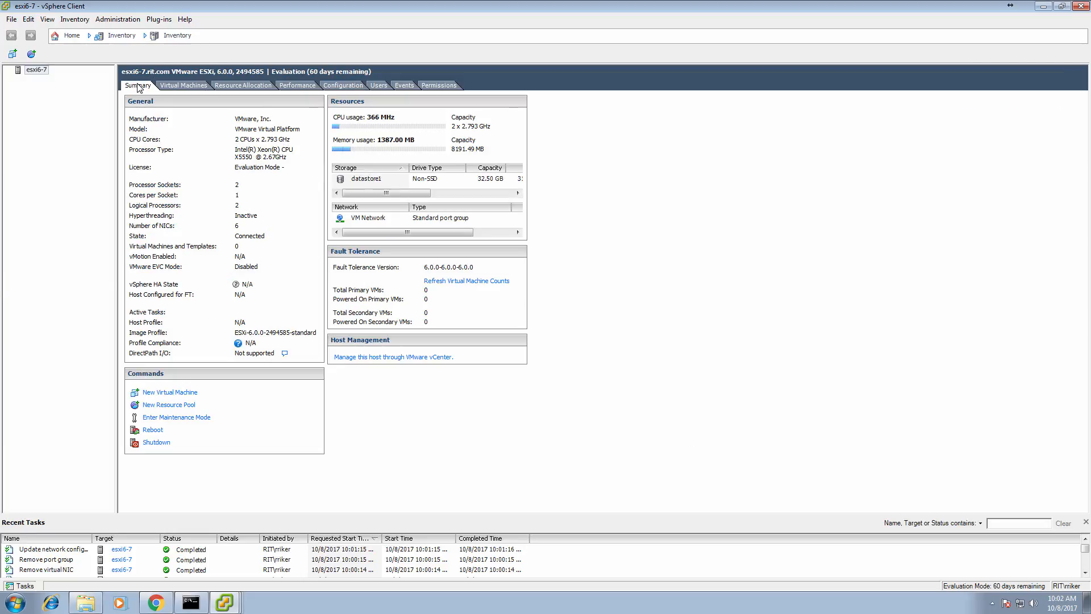
{"action": "left_click", "coordinate": [352, 87]}
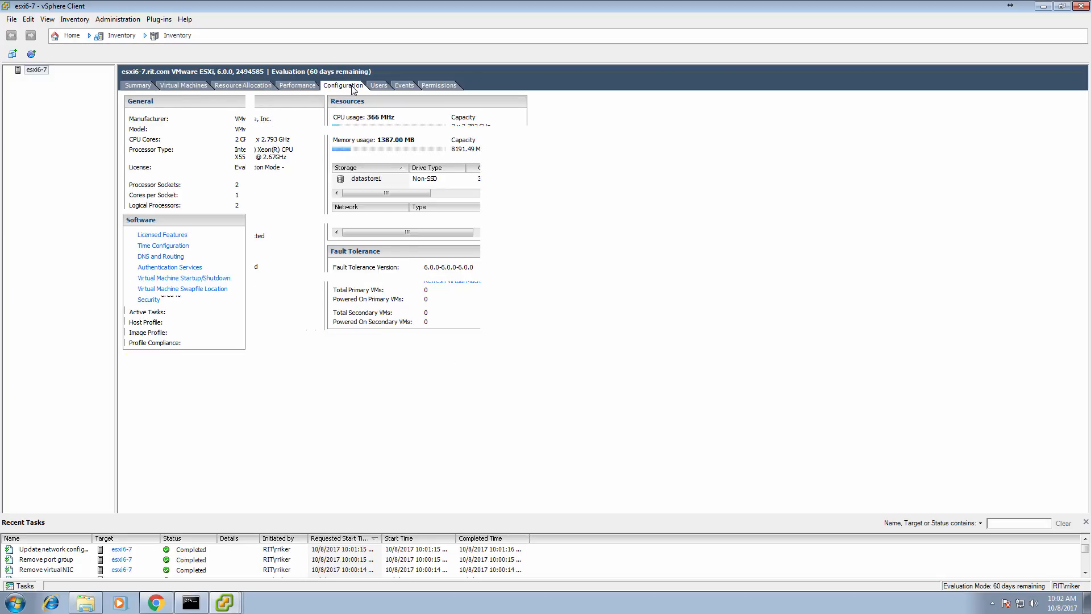
{"action": "left_click", "coordinate": [158, 301]}
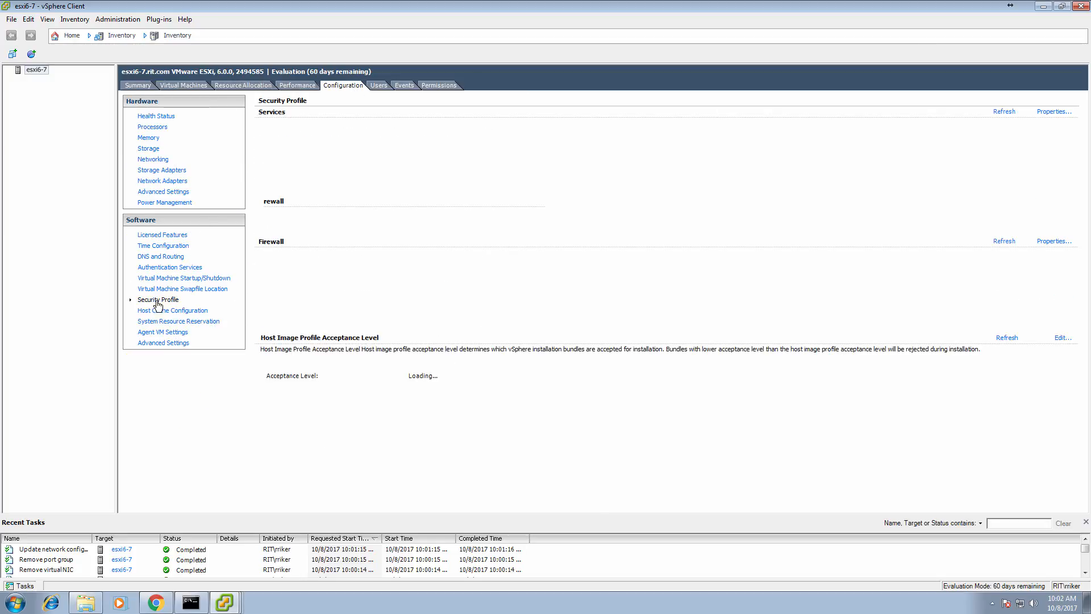
{"action": "left_click", "coordinate": [1052, 113]}
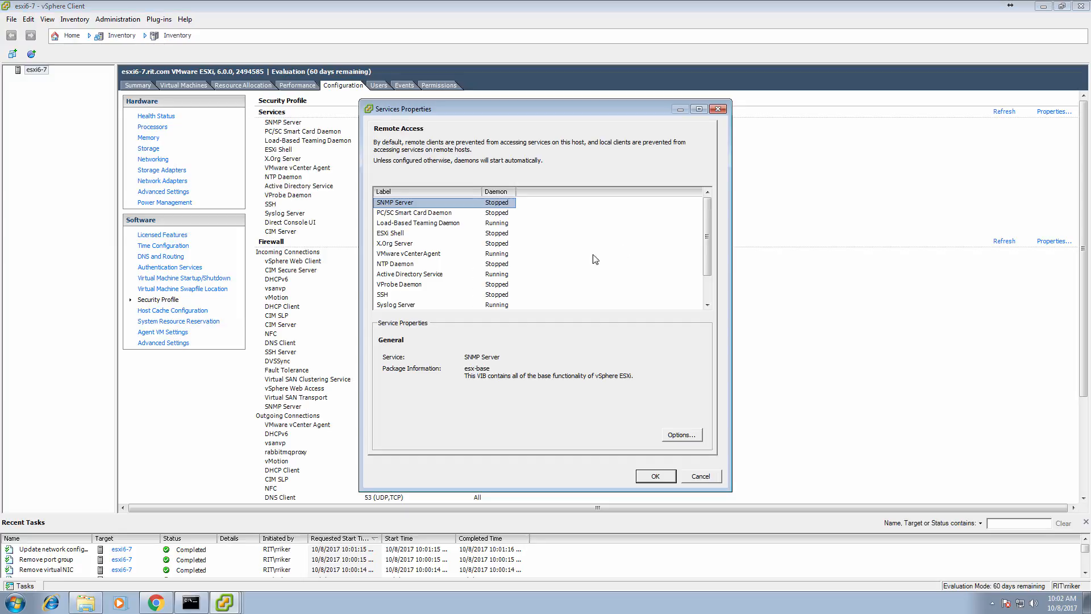
{"action": "left_click", "coordinate": [432, 294]}
{"action": "left_click", "coordinate": [694, 436]}
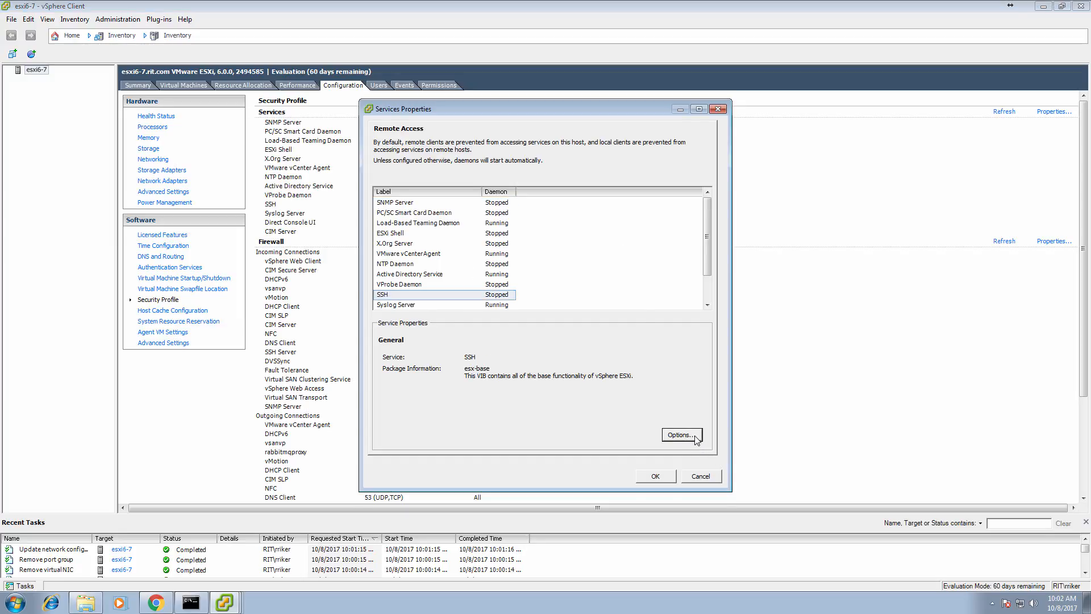
{"action": "left_click", "coordinate": [418, 320]}
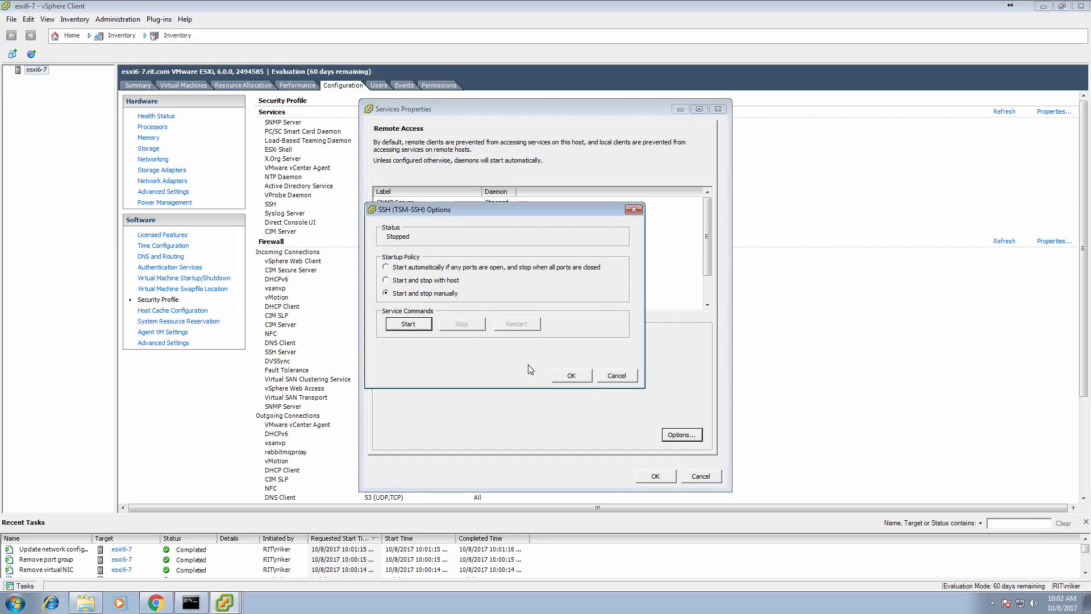
{"action": "left_click", "coordinate": [570, 377]}
{"action": "left_click", "coordinate": [656, 476]}
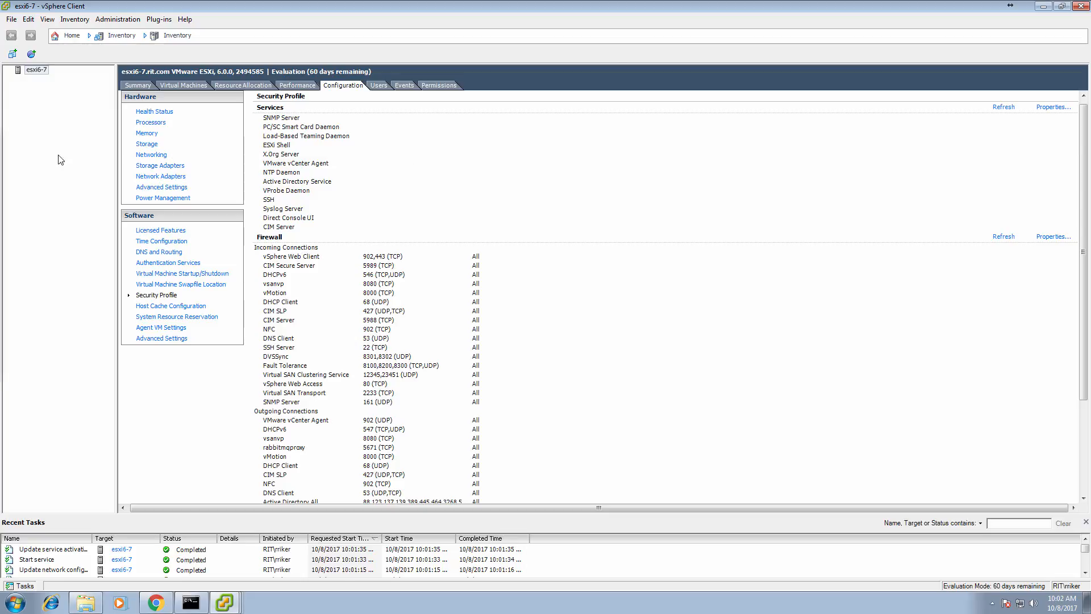
Connect PuTTY to the host address ending 217 over SSH on port 22
{"action": "key", "text": "BackSpace"}
{"action": "key", "text": "BackSpace"}
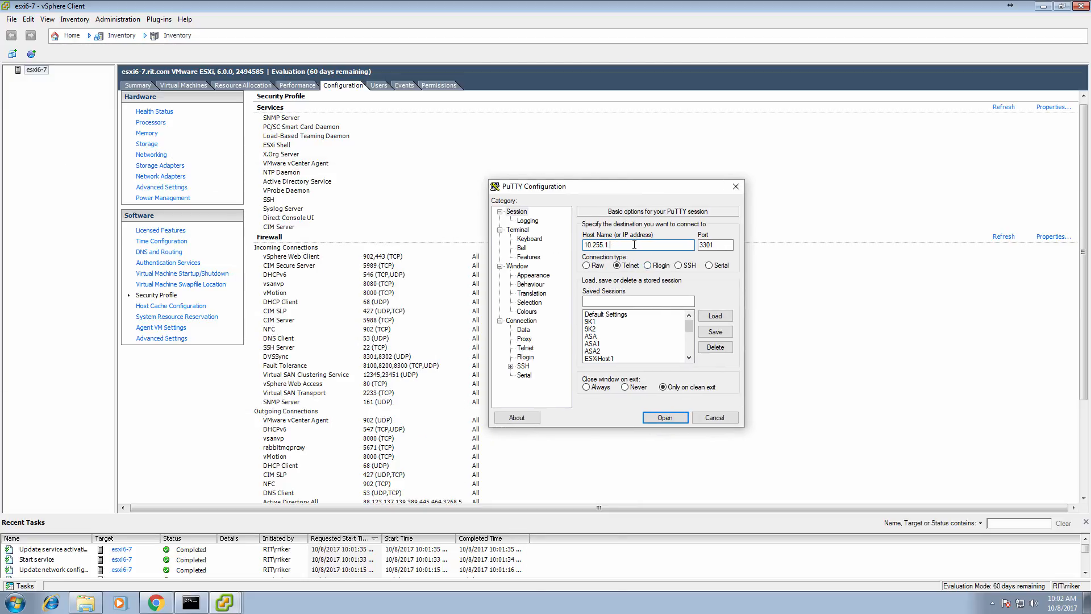
{"action": "type", "text": "217"}
{"action": "left_click", "coordinate": [682, 265]}
{"action": "double_click", "coordinate": [715, 245]}
{"action": "type", "text": "22"}
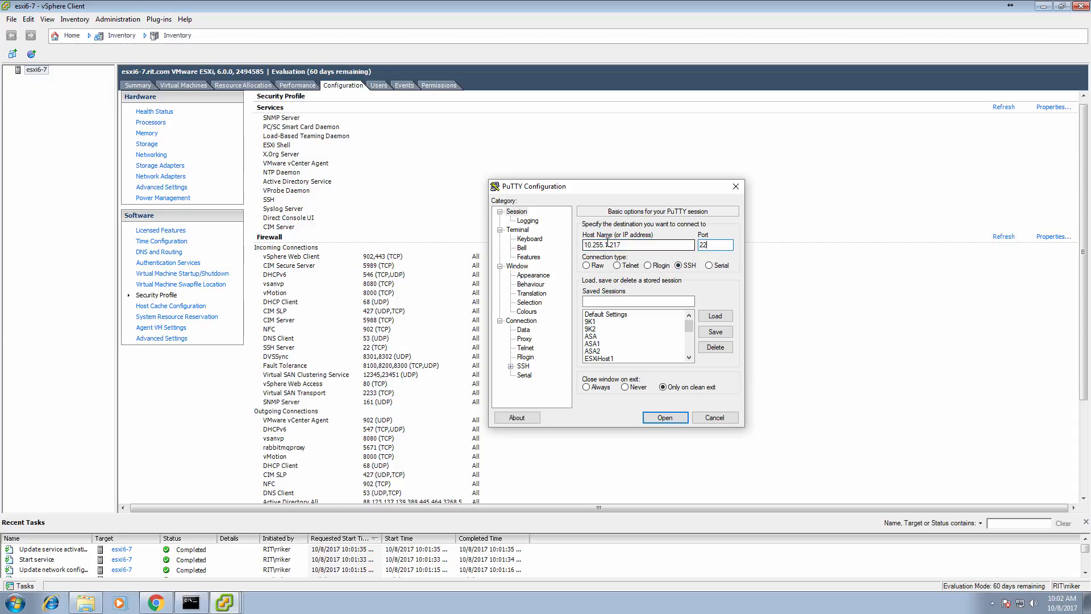
{"action": "key", "text": "Return"}
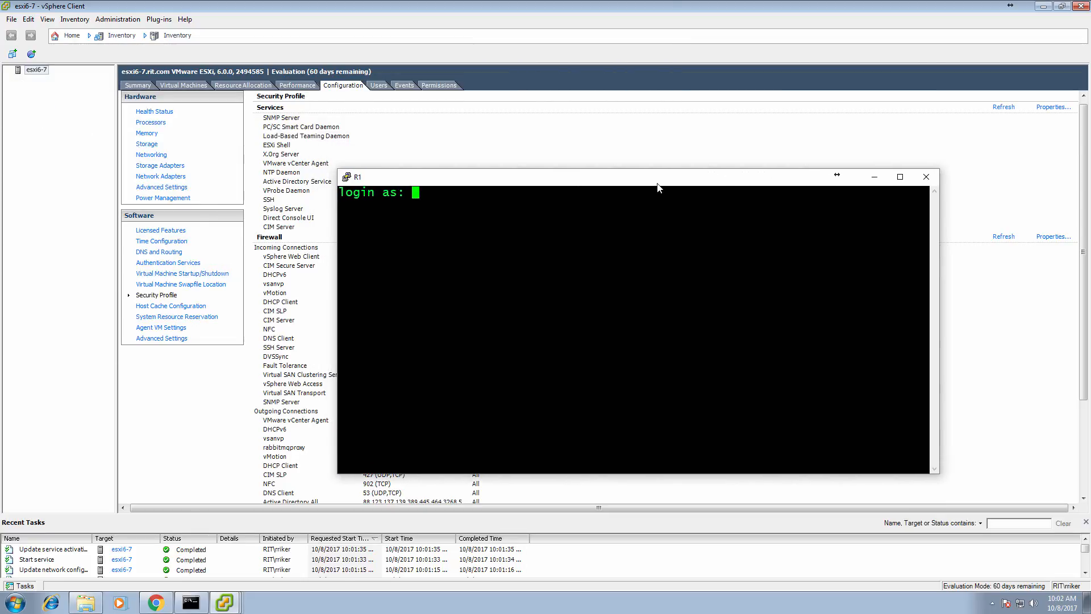
Try logging in with a user account, fail three times, and close the session
{"action": "type", "text": "rriker"}
{"action": "key", "text": "Return"}
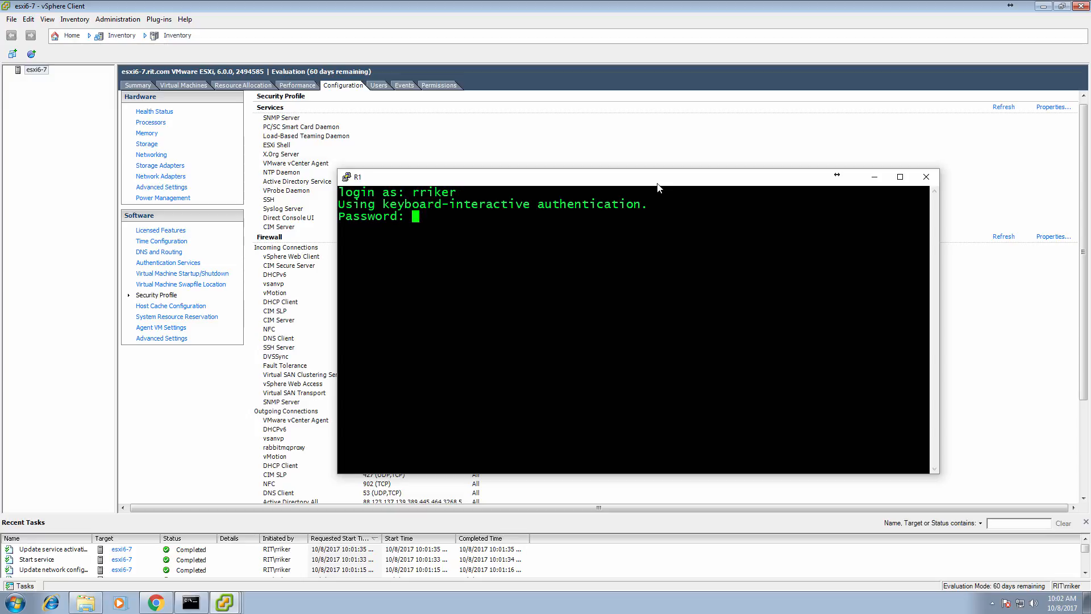
{"action": "key", "text": "Return"}
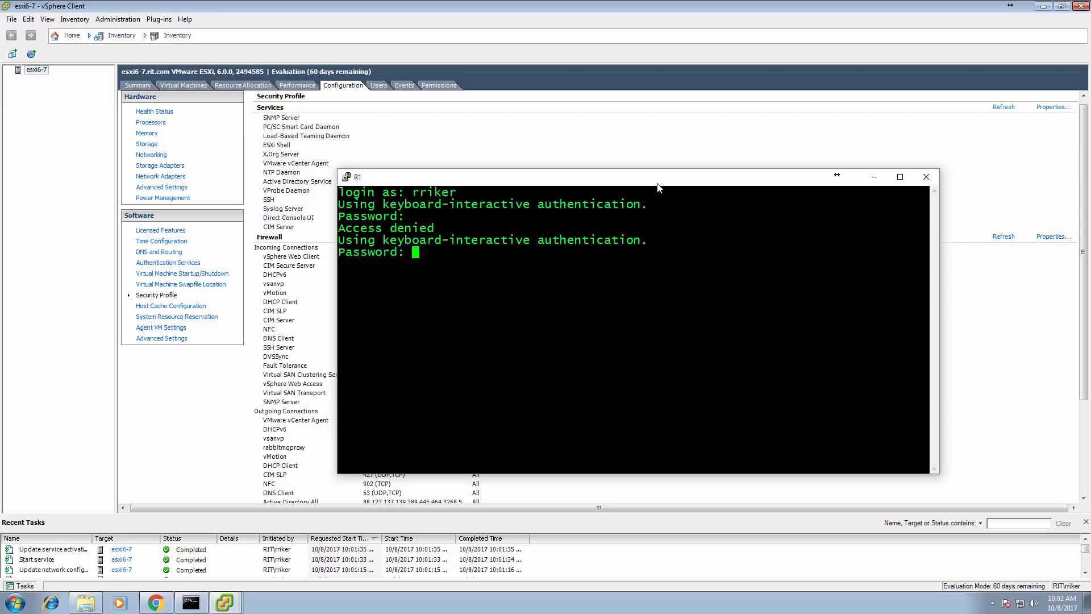
{"action": "key", "text": "Return"}
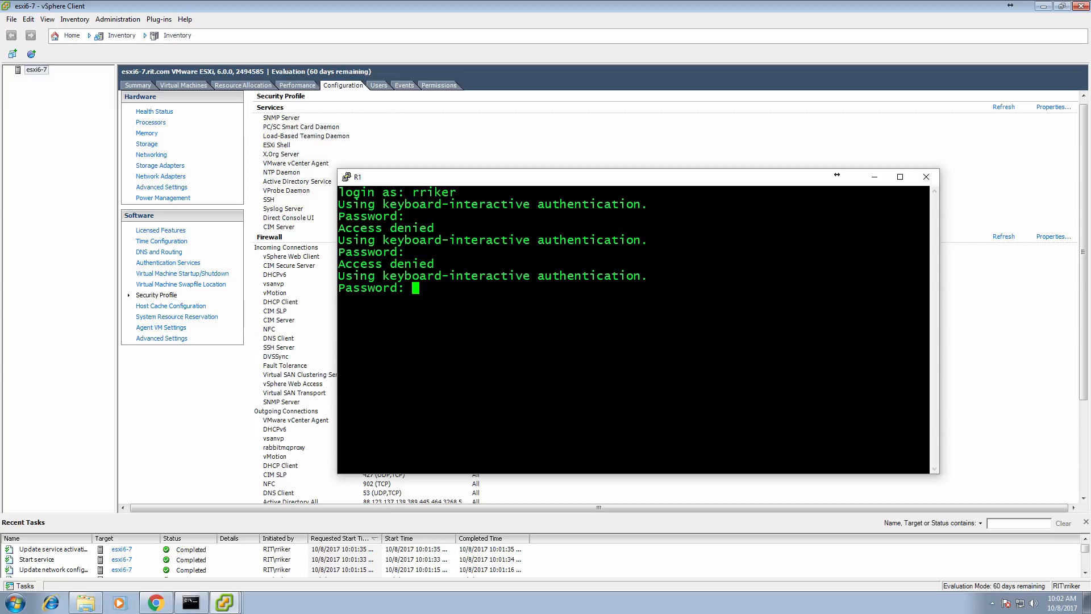
{"action": "key", "text": "Return"}
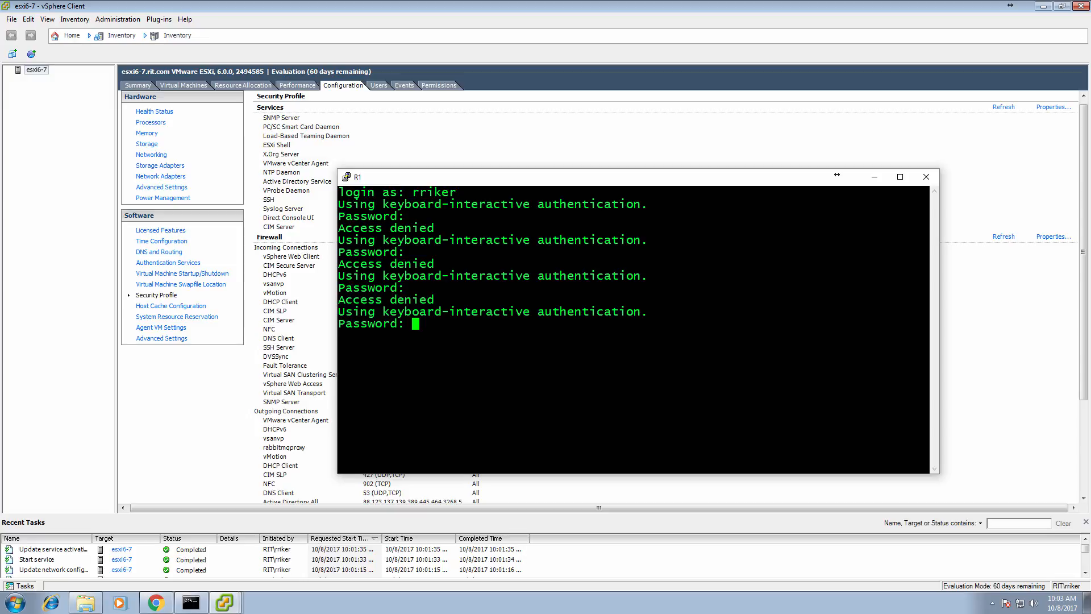
{"action": "left_click", "coordinate": [927, 177]}
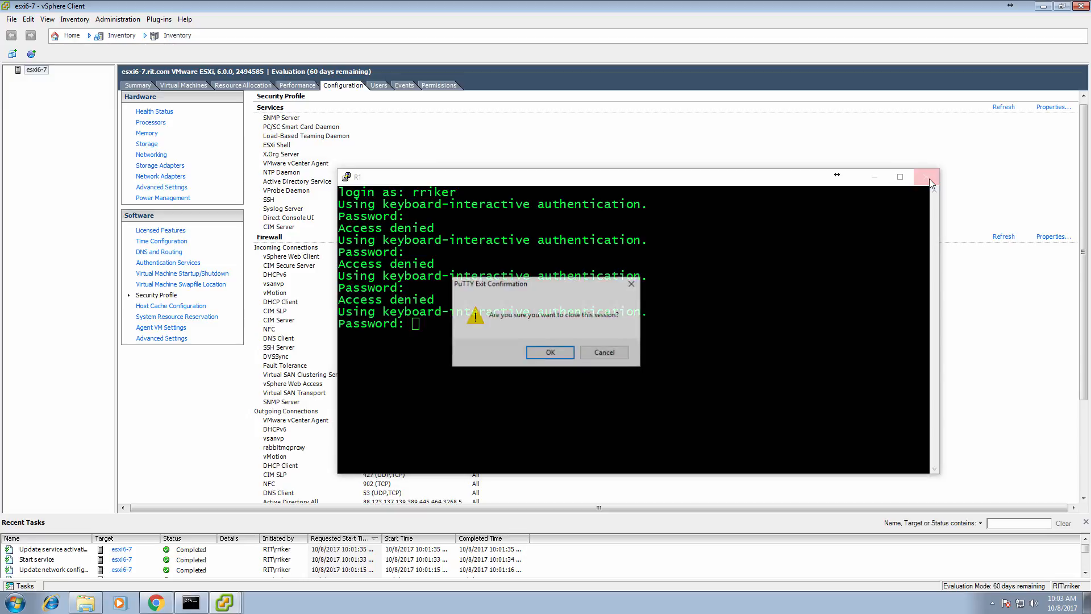
{"action": "left_click", "coordinate": [550, 353]}
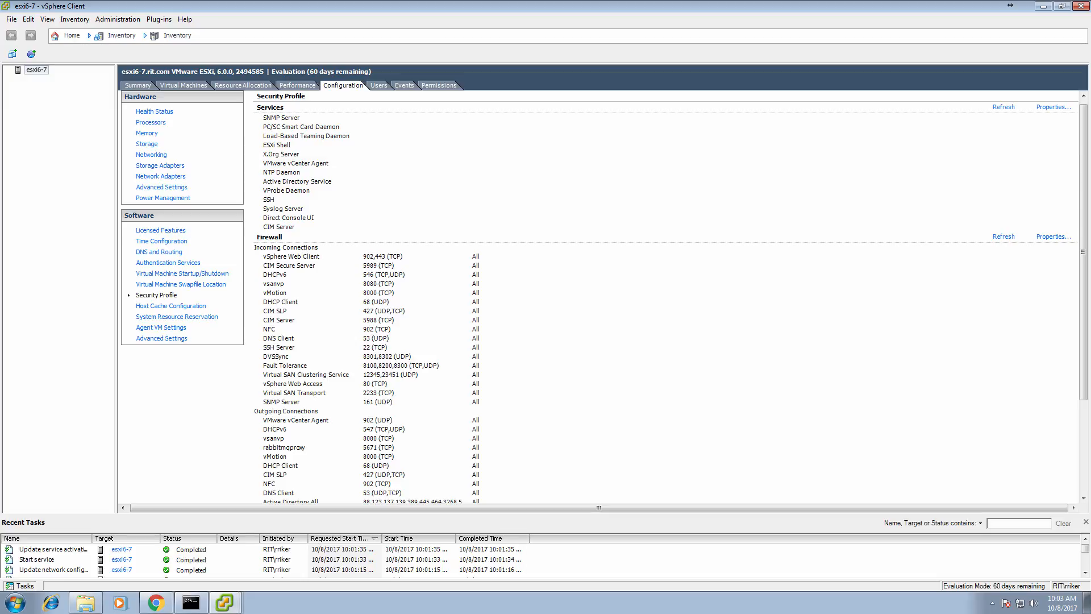
Reopen an SSH session on port 22 to the host at 10.255.1.217
{"action": "left_click_drag", "start_coordinate": [0, 133], "coordinate": [448, 188]}
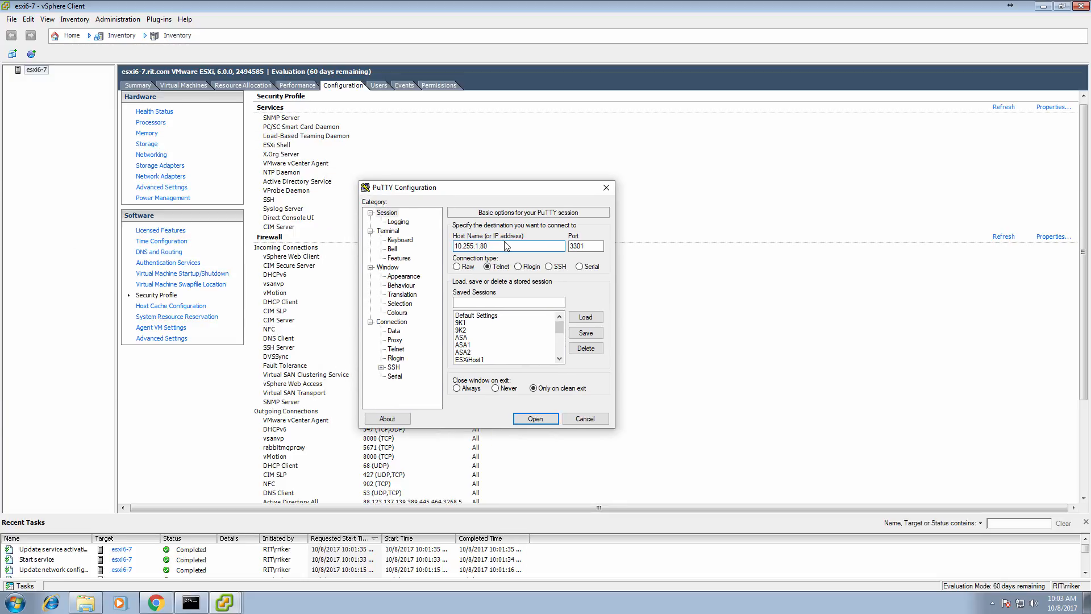
{"action": "key", "text": "BackSpace"}
{"action": "key", "text": "BackSpace"}
{"action": "type", "text": "21"}
{"action": "left_click", "coordinate": [549, 266]}
{"action": "double_click", "coordinate": [585, 246]}
{"action": "type", "text": "22"}
{"action": "key", "text": "Return"}
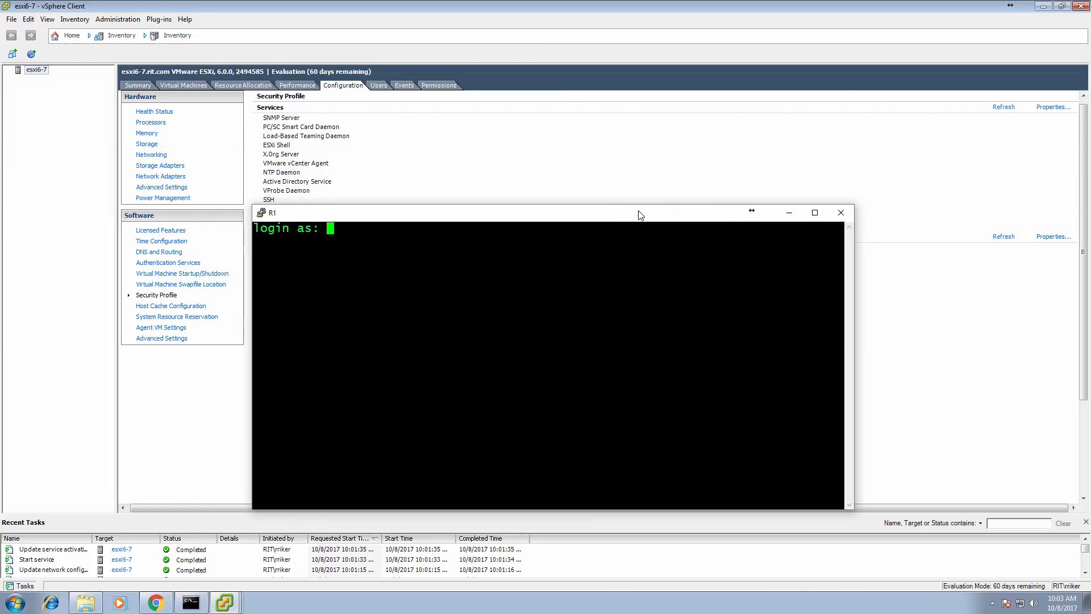
Log in as root and enter the command ping 10.1.1.10
{"action": "type", "text": "root"}
{"action": "key", "text": "Return"}
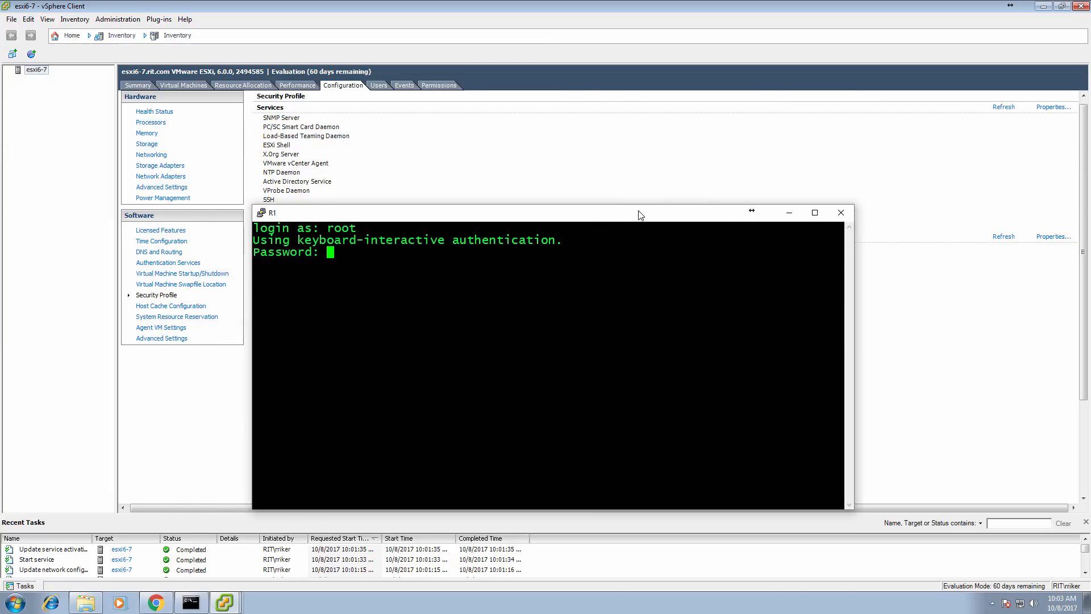
{"action": "key", "text": "Return"}
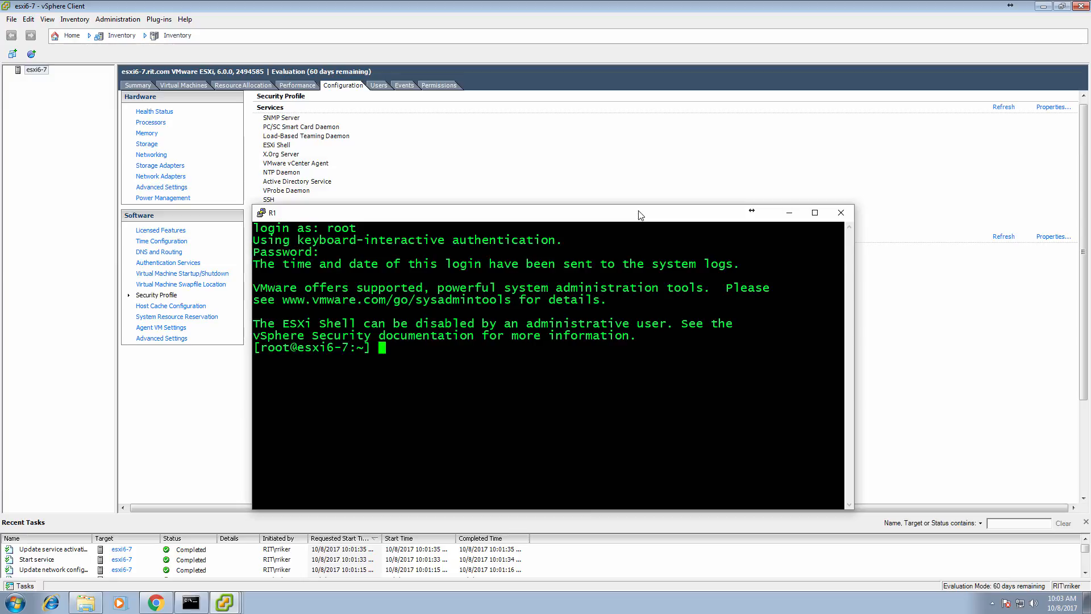
{"action": "type", "text": "ping 10.1.1.10"}
Ping 10.1.1.10 without replies, ping 10.1.1.6 successfully, then minimize PuTTY
{"action": "key", "text": "Return"}
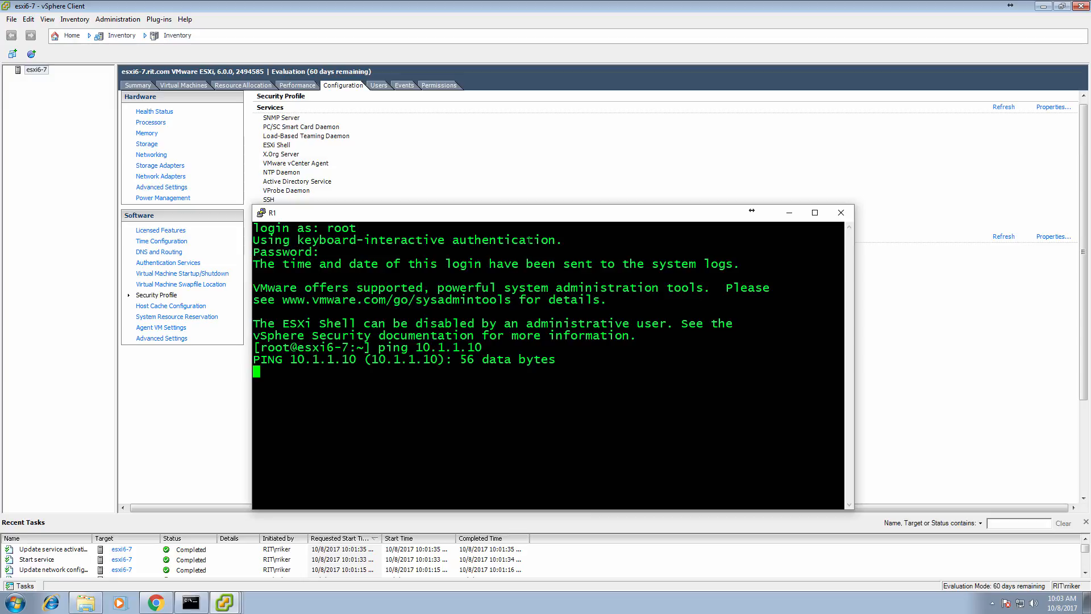
{"action": "key", "text": "Up"}
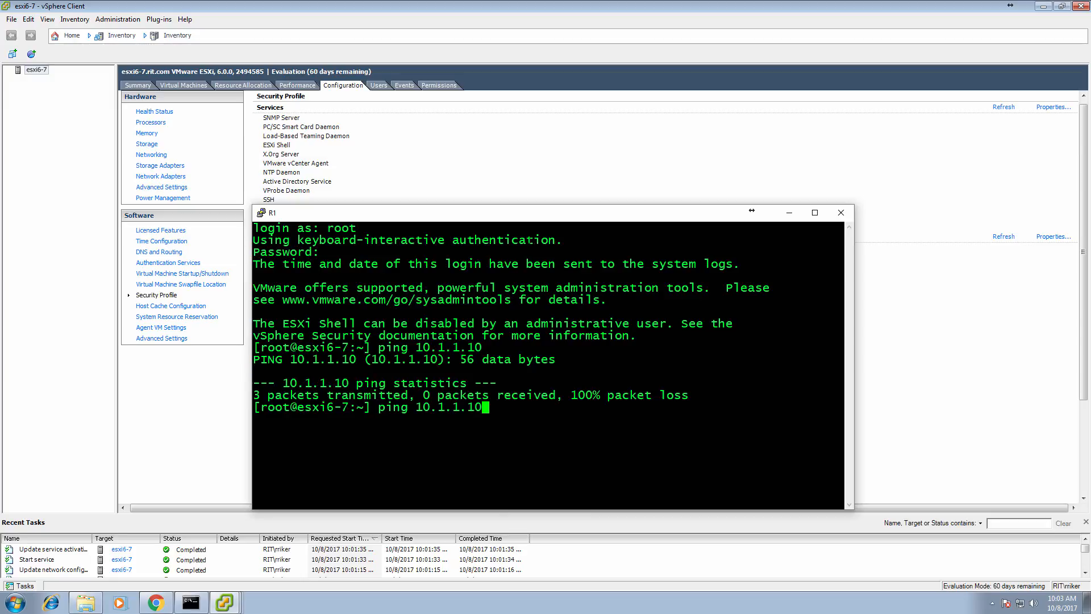
{"action": "key", "text": "BackSpace"}
{"action": "key", "text": "BackSpace"}
{"action": "type", "text": "6"}
{"action": "key", "text": "Return"}
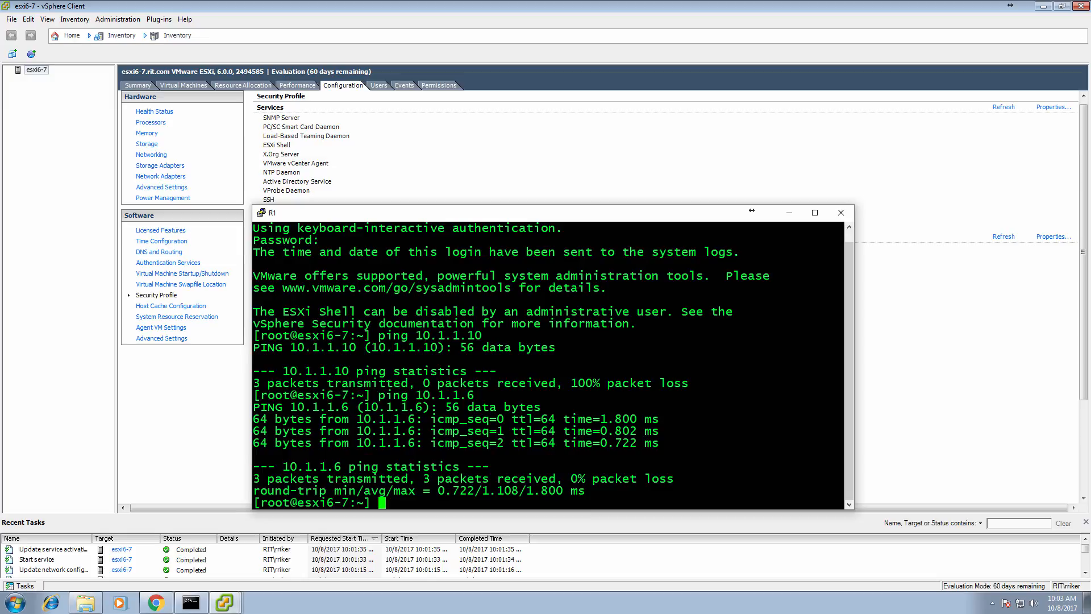
{"action": "left_click", "coordinate": [789, 213]}
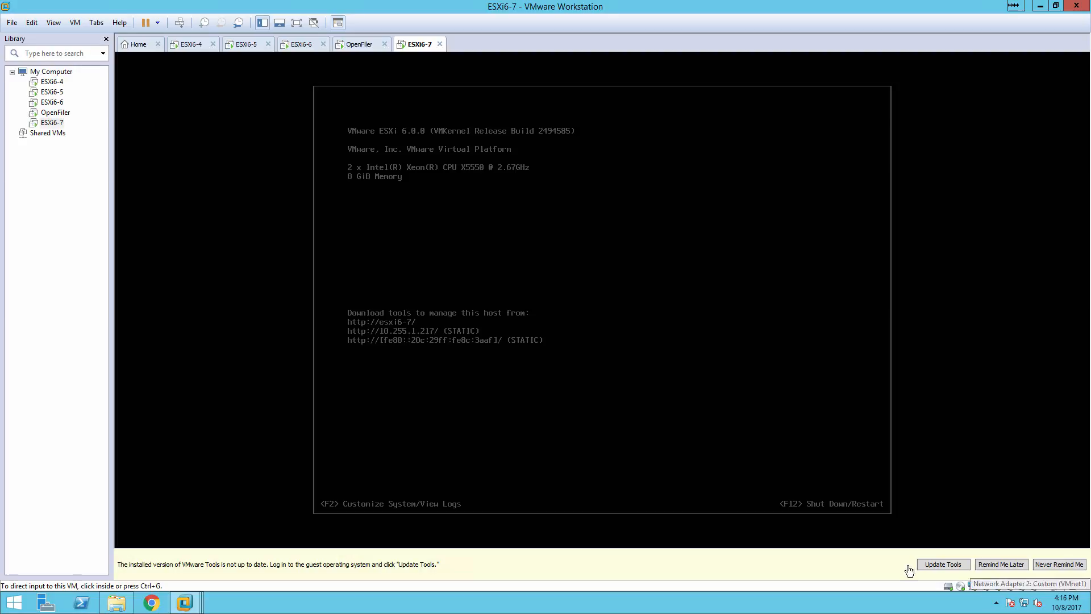
Select ESXi6-7 in the Library and choose Power > Power Off from its context menu
{"action": "left_click", "coordinate": [59, 105]}
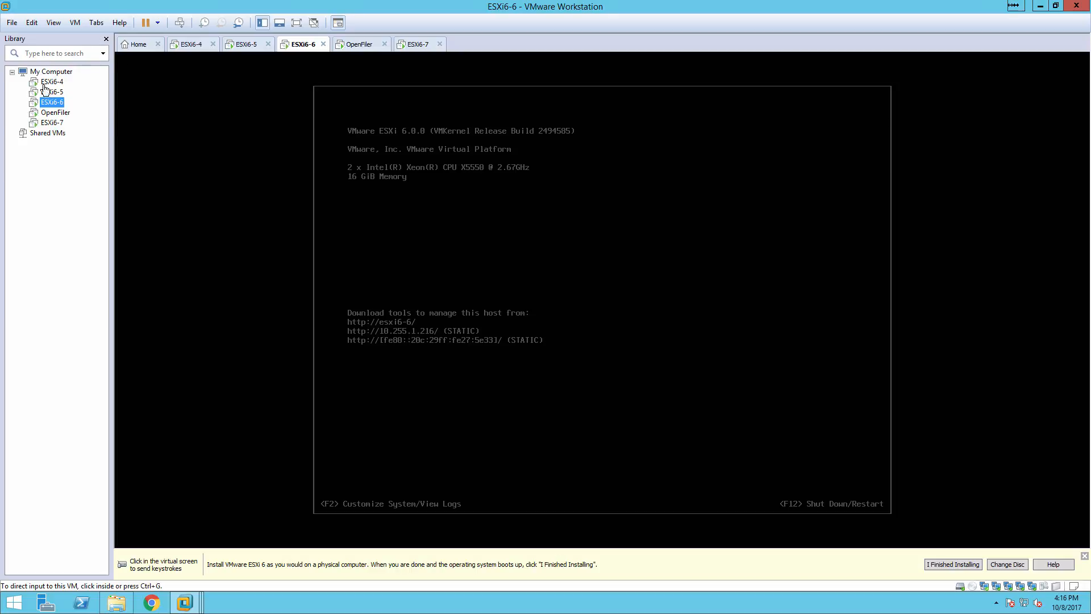
{"action": "left_click", "coordinate": [52, 124]}
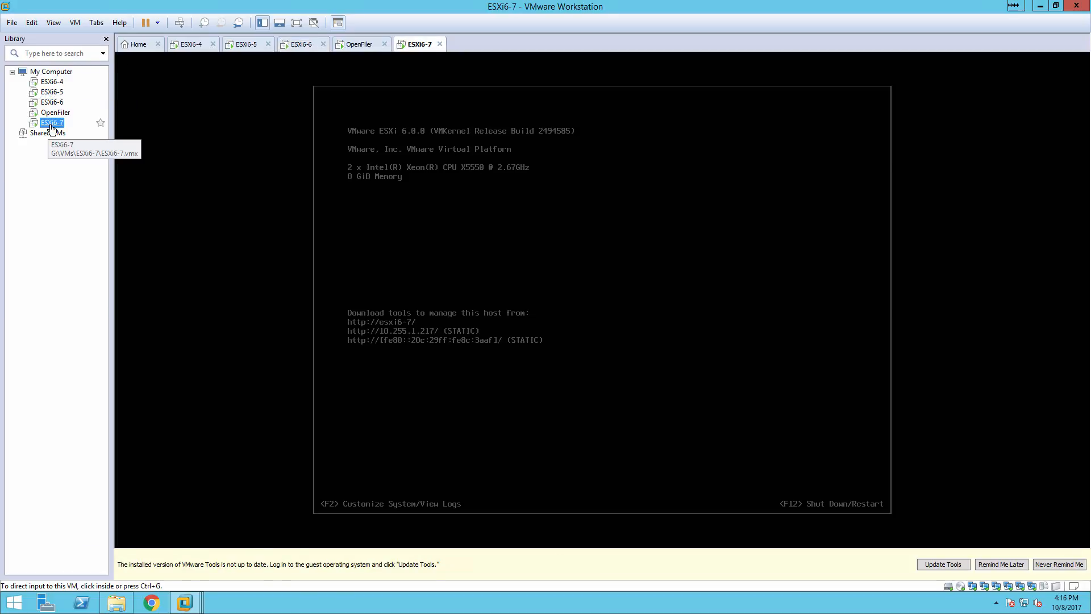
{"action": "right_click", "coordinate": [51, 126]}
{"action": "mouse_move", "coordinate": [106, 192]}
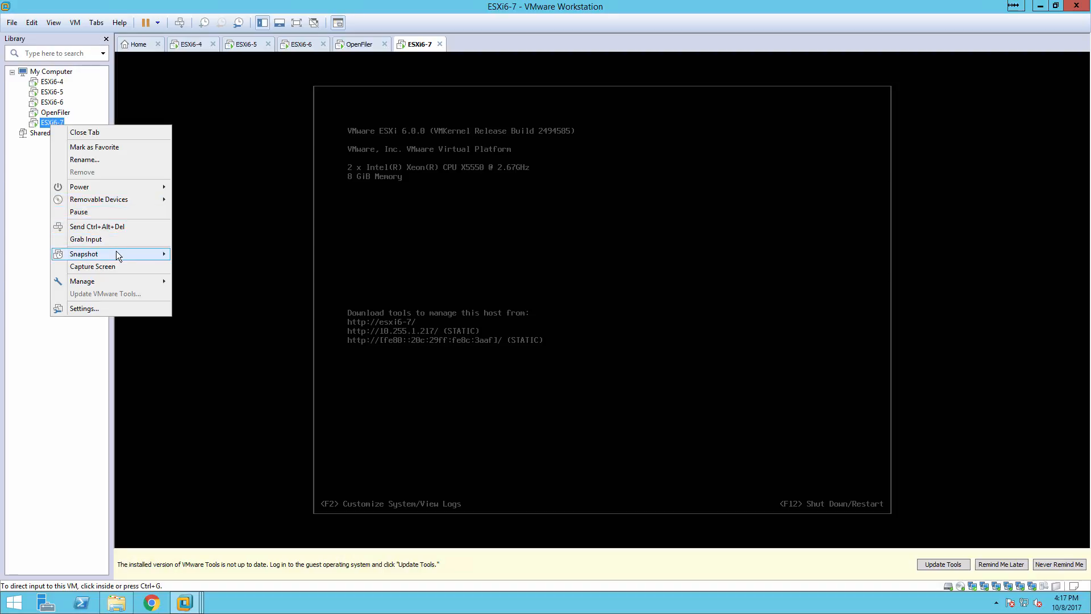
{"action": "mouse_move", "coordinate": [118, 188]}
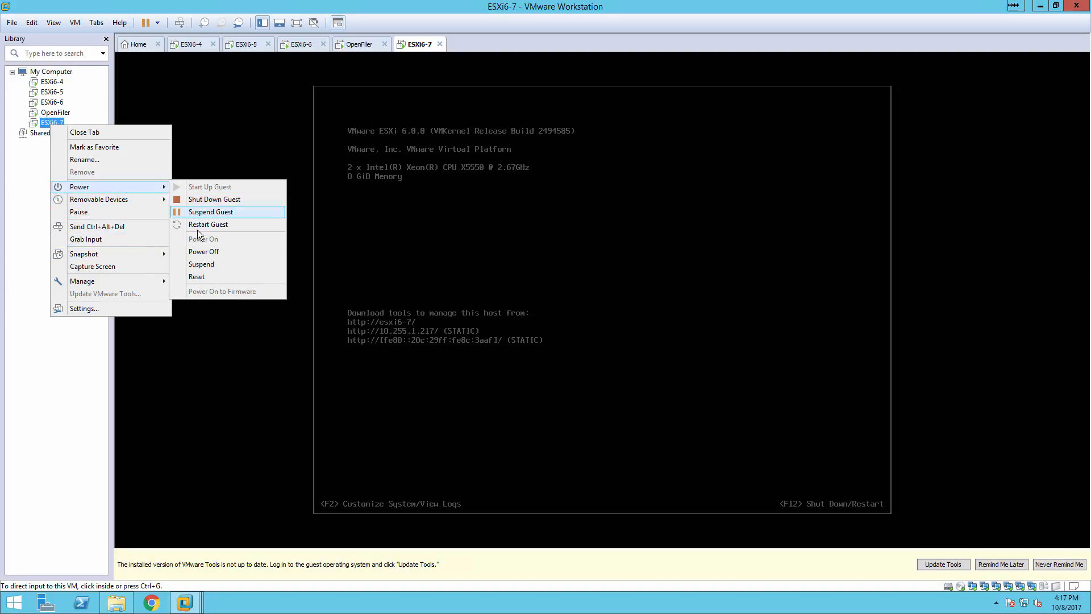
{"action": "left_click", "coordinate": [239, 250]}
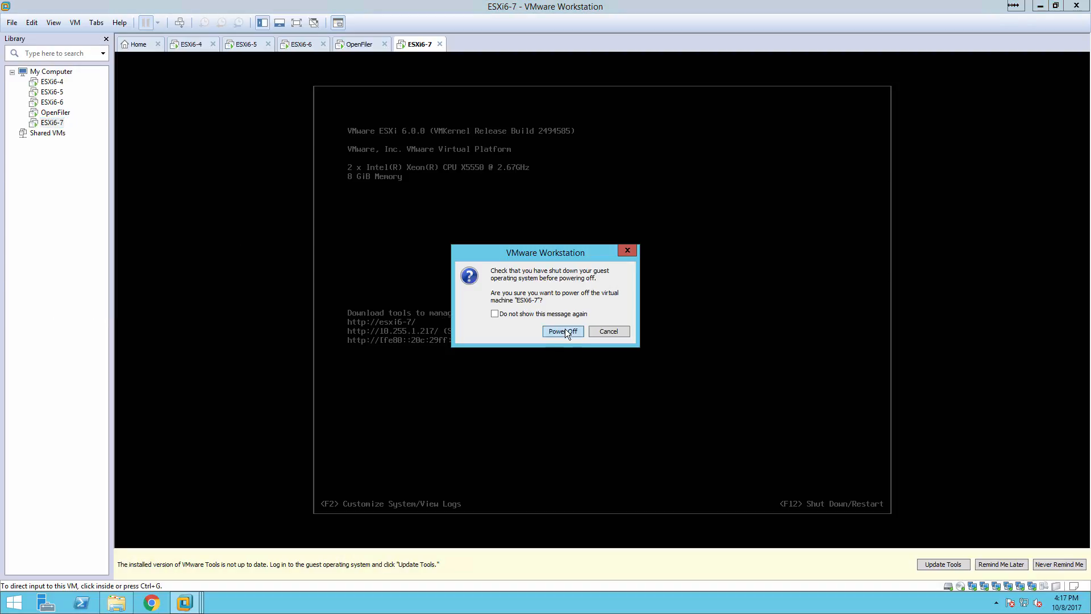
Power off ESXi6-7 and remove Network Adapters 2 through 6, keeping only the bridged one
{"action": "left_click", "coordinate": [565, 329]}
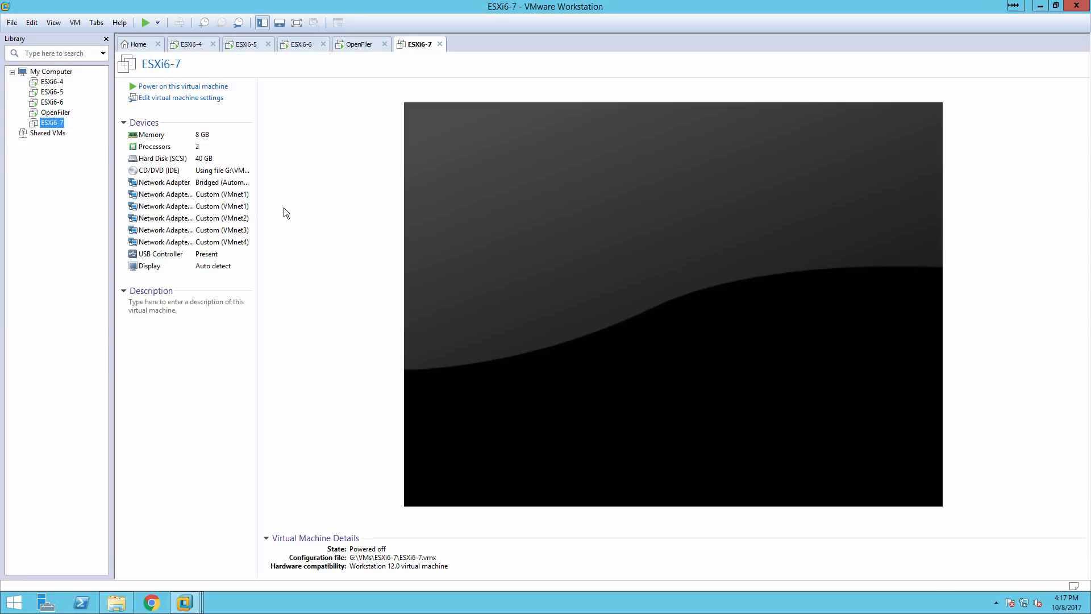
{"action": "double_click", "coordinate": [235, 197]}
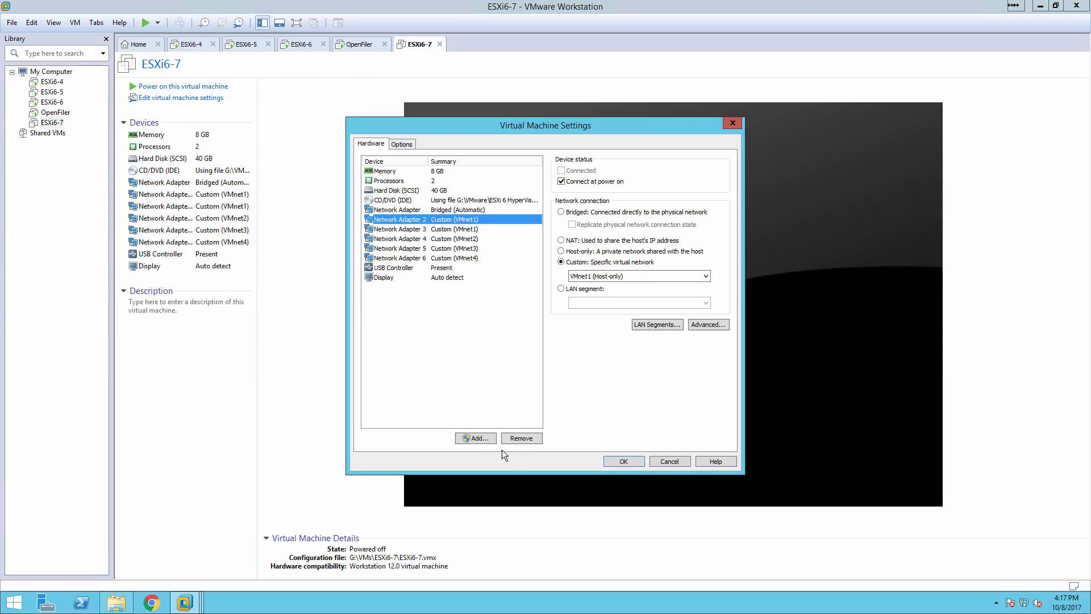
{"action": "left_click", "coordinate": [521, 439]}
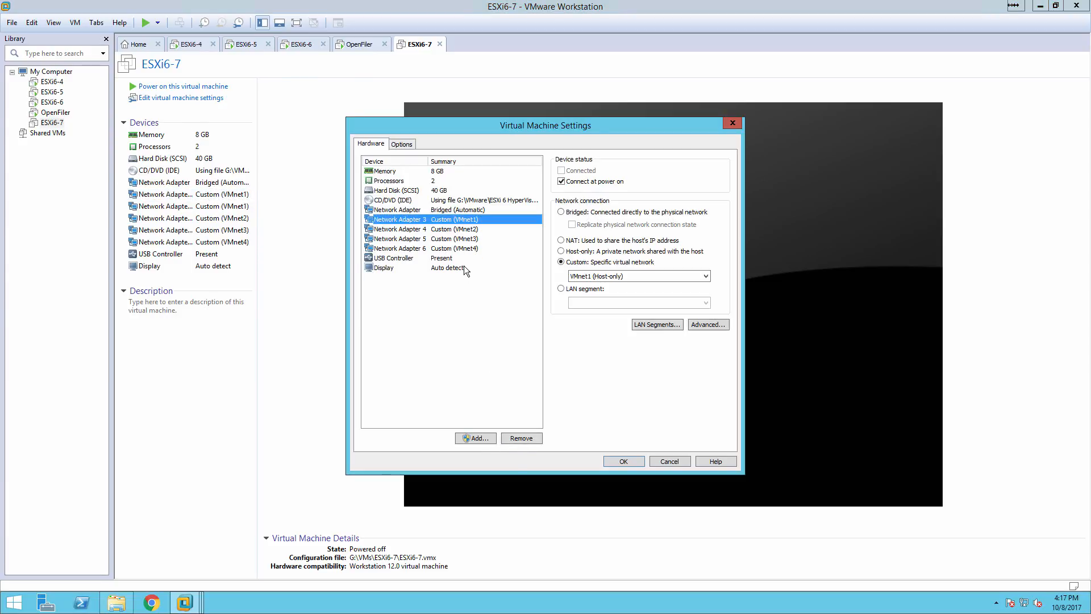
{"action": "left_click", "coordinate": [515, 437]}
{"action": "left_click", "coordinate": [516, 438]}
{"action": "left_click", "coordinate": [517, 438]}
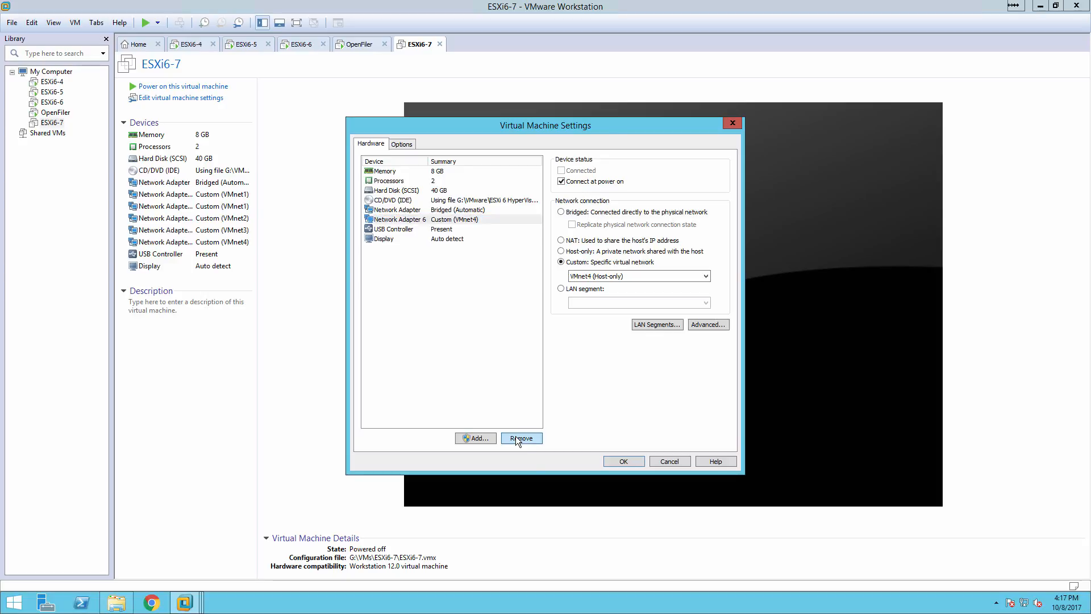
{"action": "left_click", "coordinate": [516, 439]}
{"action": "left_click", "coordinate": [642, 464]}
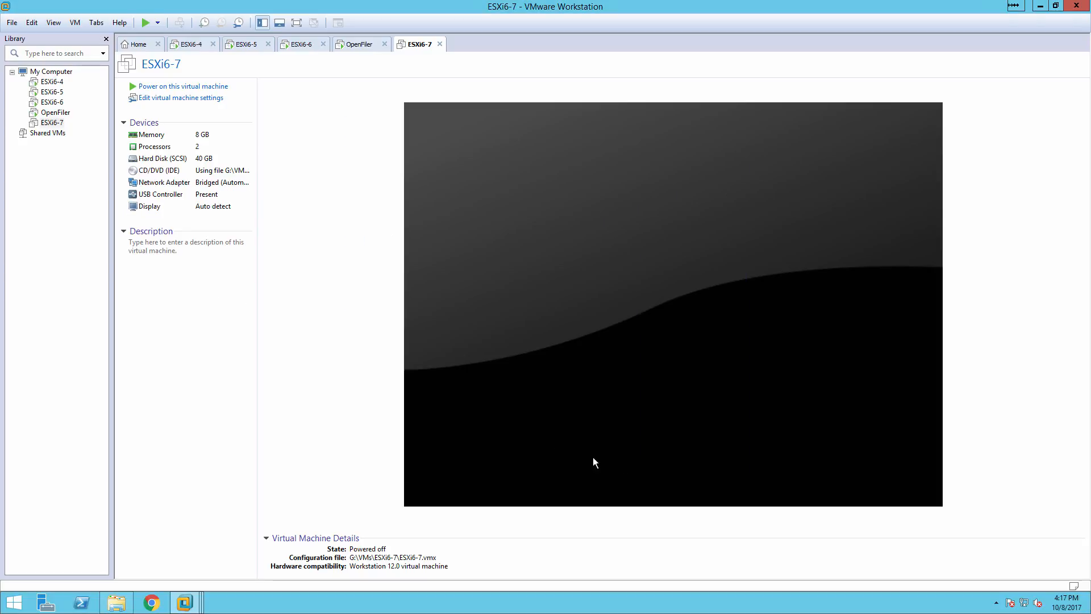
Add two network adapters to ESXi6-7, both on custom VMnet1 (Host-only)
{"action": "left_click", "coordinate": [180, 98]}
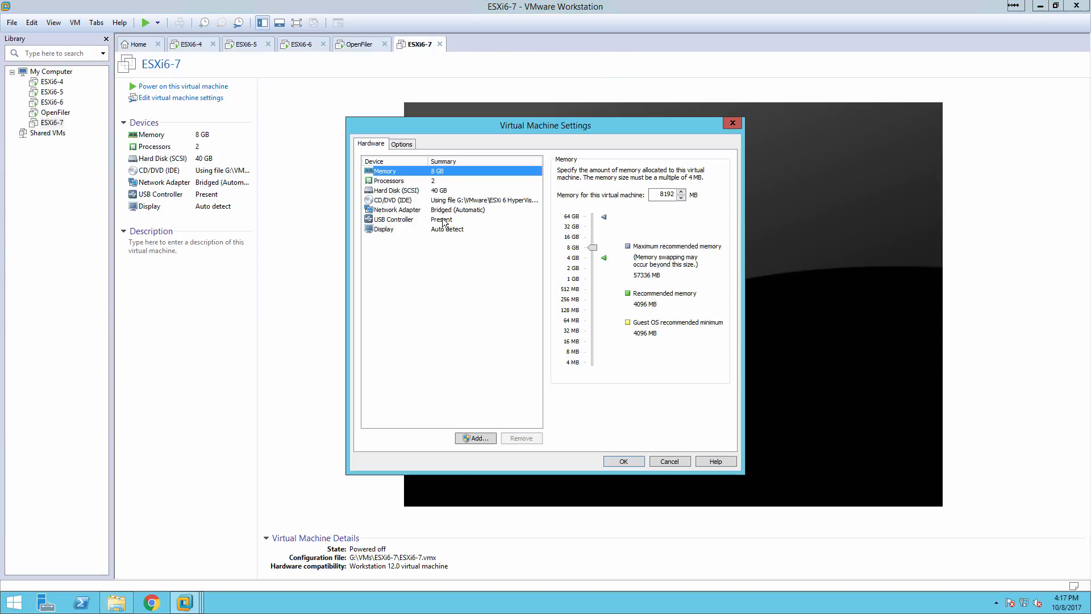
{"action": "left_click", "coordinate": [478, 438]}
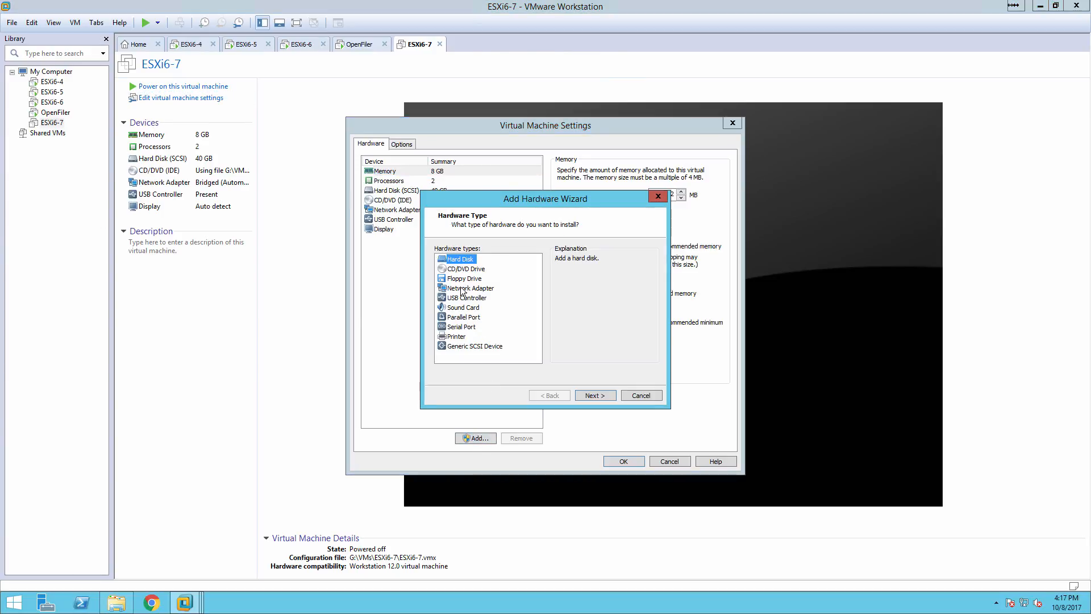
{"action": "left_click", "coordinate": [467, 288]}
{"action": "left_click", "coordinate": [611, 399]}
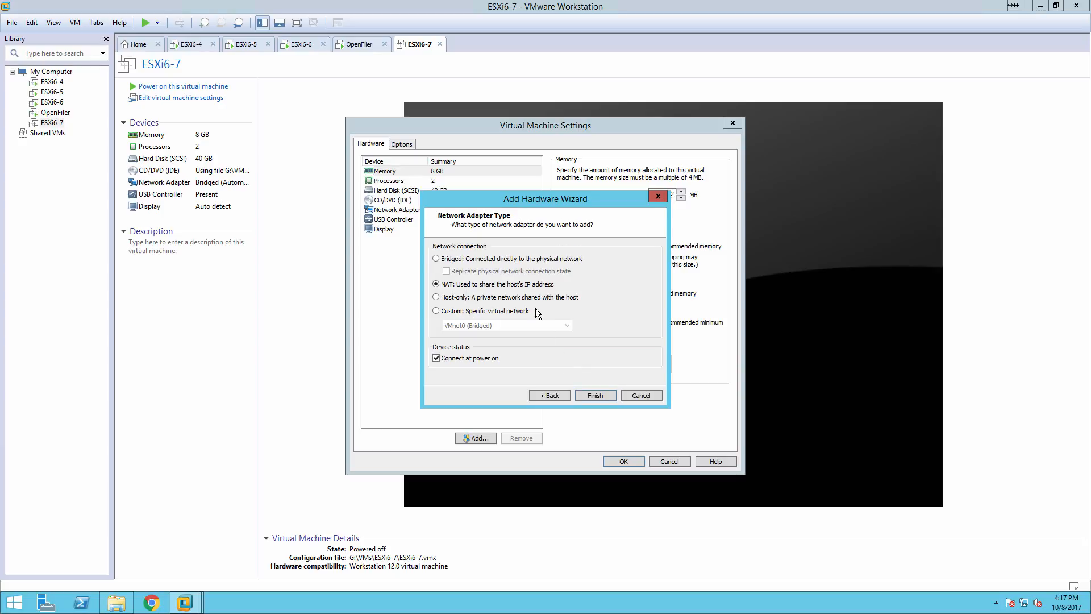
{"action": "left_click", "coordinate": [503, 312]}
{"action": "left_click", "coordinate": [502, 322]}
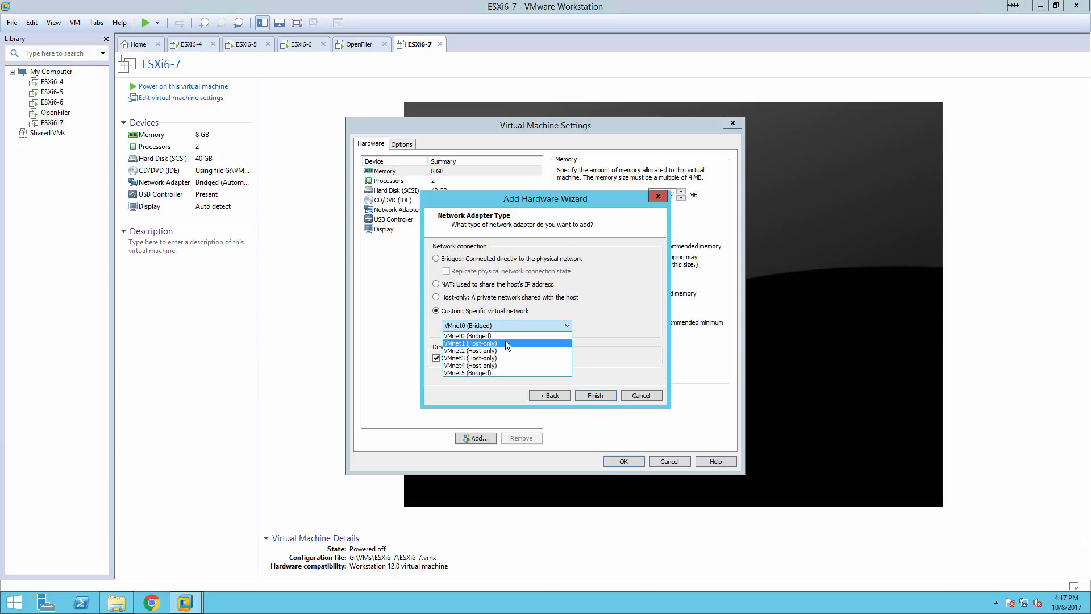
{"action": "left_click", "coordinate": [506, 340]}
{"action": "left_click", "coordinate": [597, 396]}
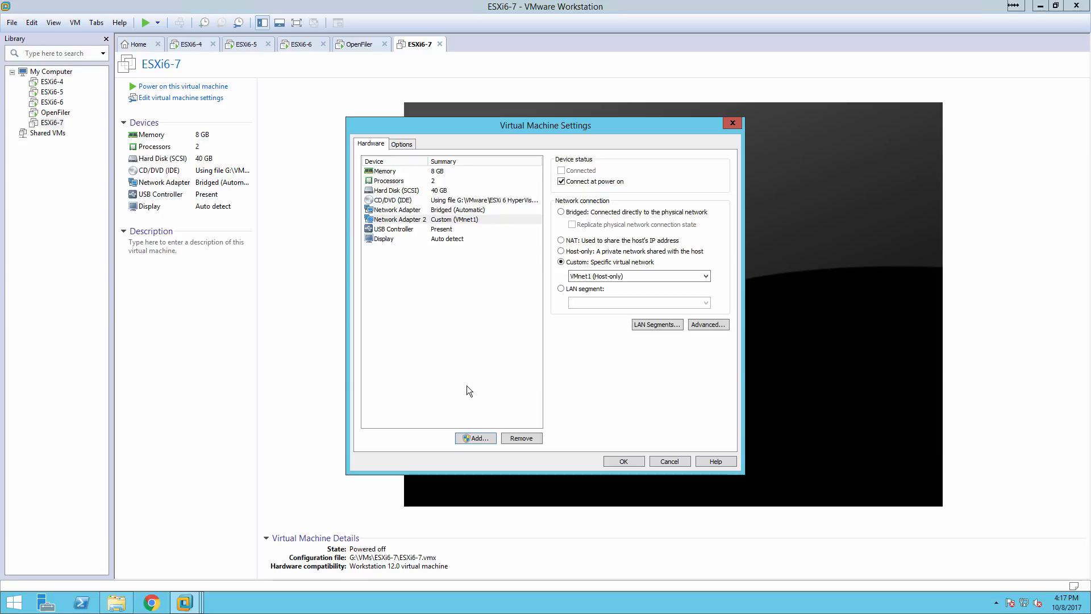
{"action": "left_click", "coordinate": [476, 438]}
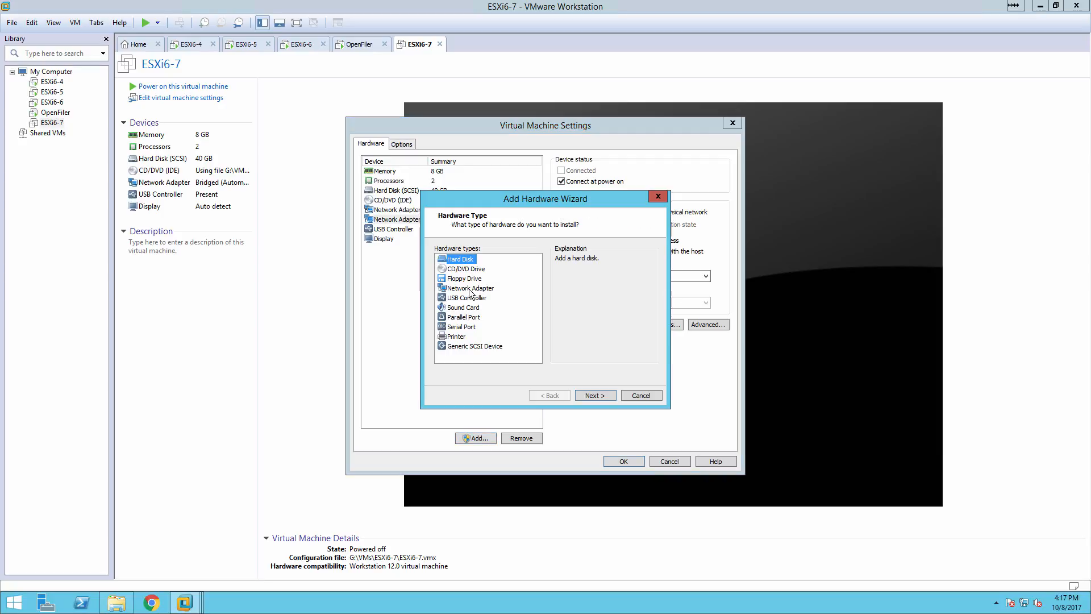
{"action": "left_click", "coordinate": [471, 288]}
{"action": "left_click", "coordinate": [594, 396]}
{"action": "left_click", "coordinate": [493, 311]}
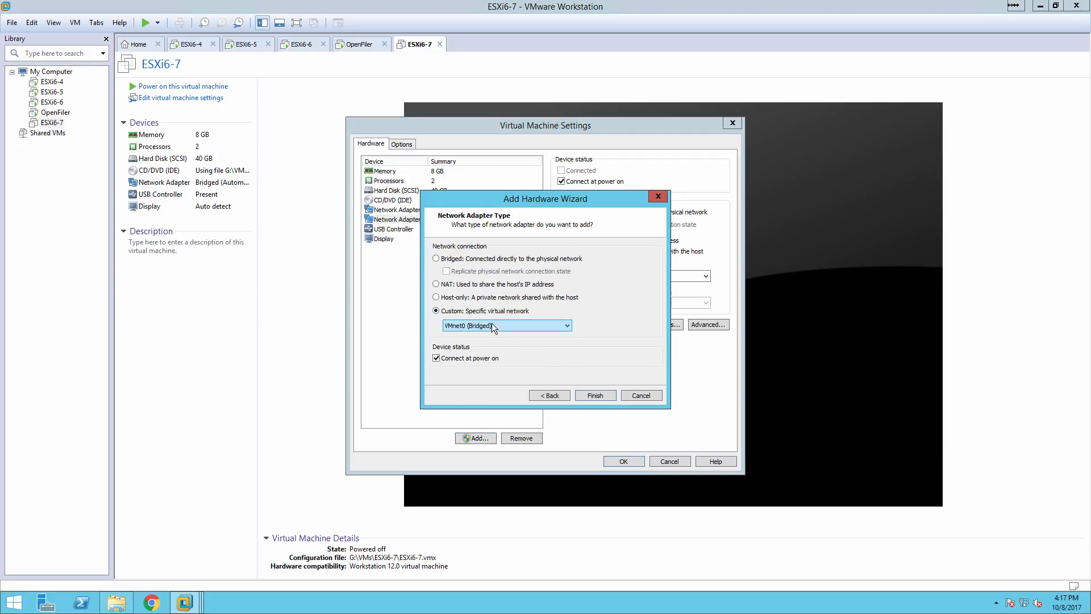
{"action": "left_click", "coordinate": [505, 325]}
{"action": "left_click", "coordinate": [507, 345]}
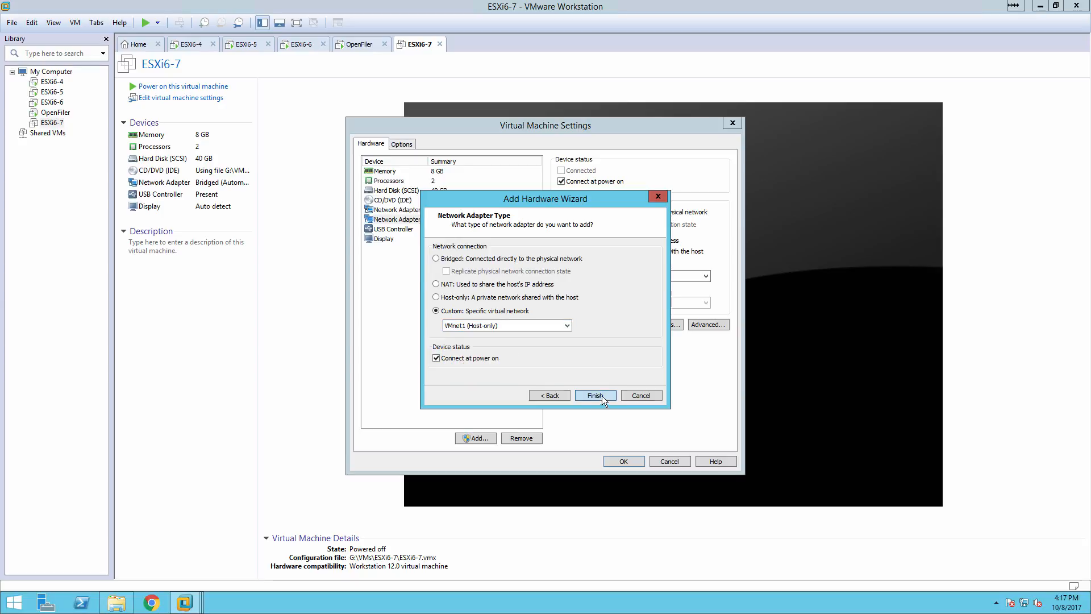
{"action": "left_click", "coordinate": [602, 395]}
Add two more network adapters on VMnet2 (Host-only) and VMnet3 (Host-only)
{"action": "left_click", "coordinate": [489, 438]}
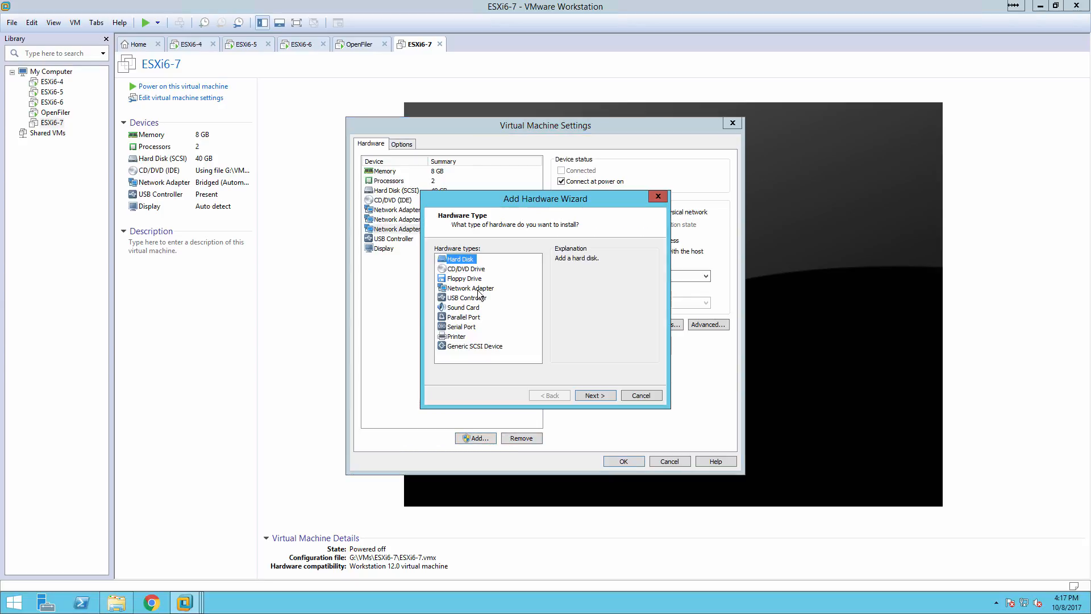
{"action": "left_click", "coordinate": [461, 288]}
{"action": "left_click", "coordinate": [595, 395]}
{"action": "left_click", "coordinate": [493, 311]}
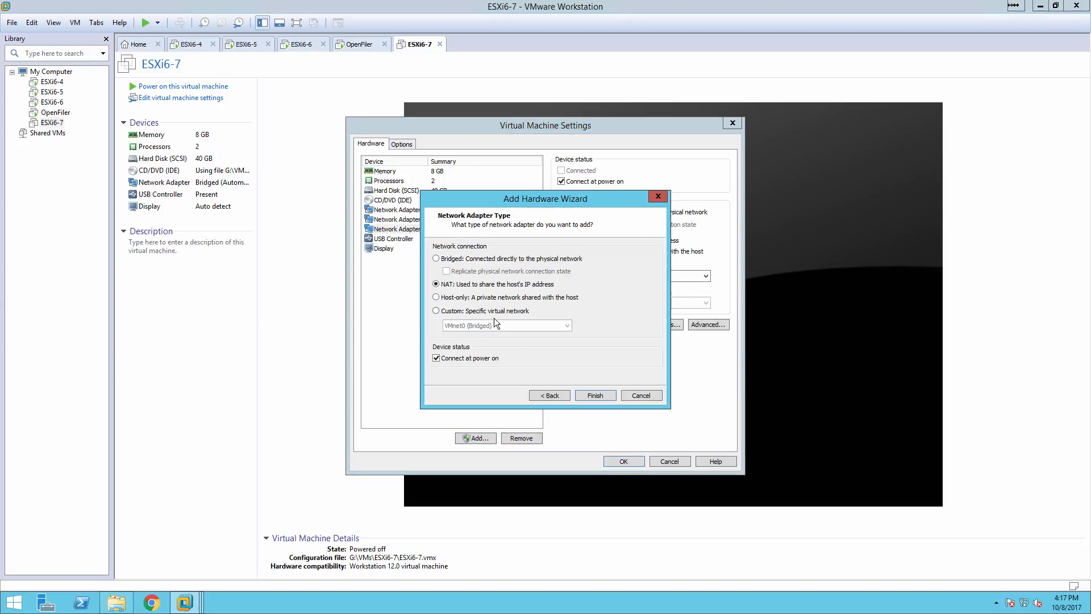
{"action": "left_click", "coordinate": [495, 323]}
{"action": "left_click", "coordinate": [501, 350]}
{"action": "left_click", "coordinate": [592, 396]}
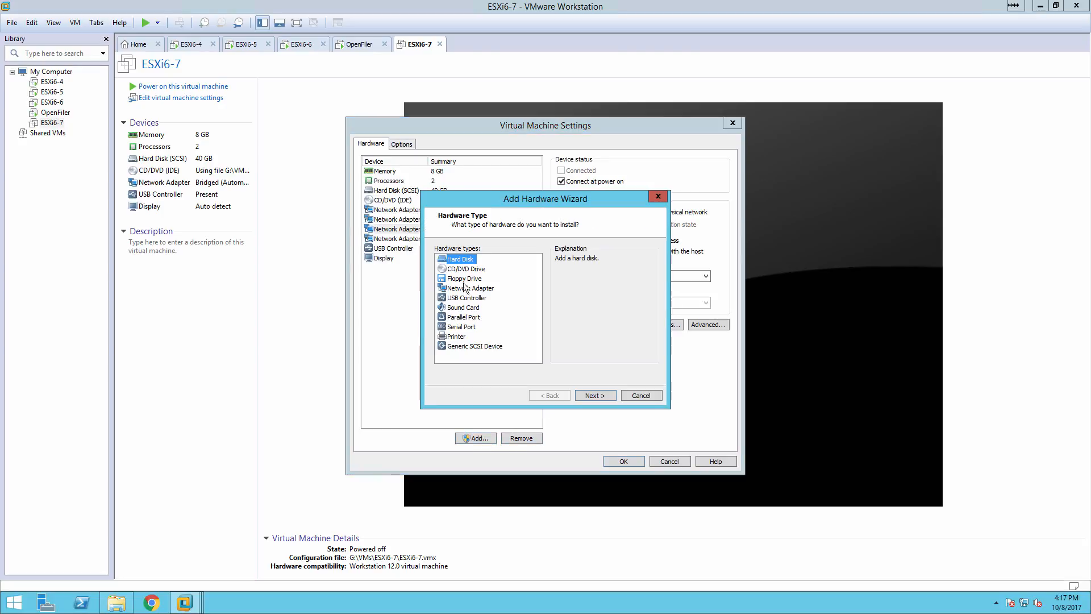
{"action": "left_click", "coordinate": [462, 288]}
{"action": "key", "text": "Return"}
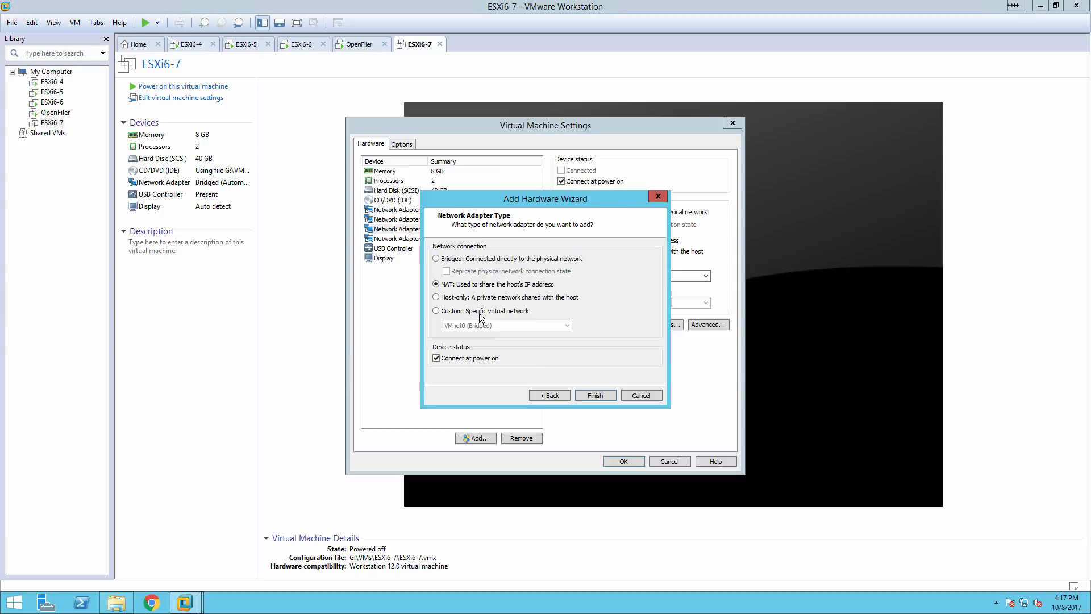
{"action": "left_click", "coordinate": [480, 312]}
{"action": "left_click", "coordinate": [489, 329]}
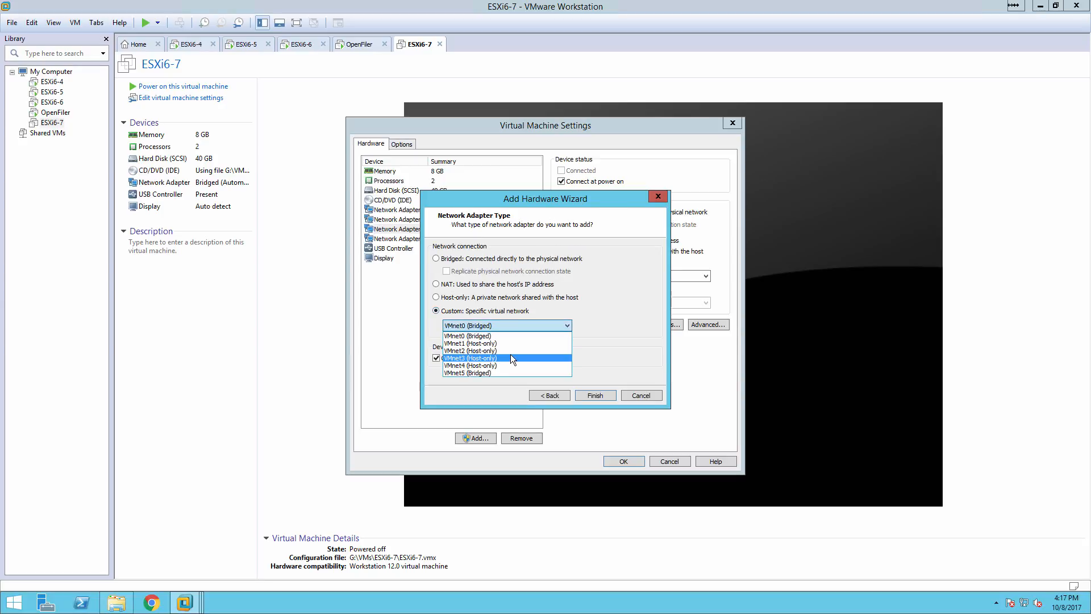
{"action": "left_click", "coordinate": [510, 354]}
{"action": "left_click", "coordinate": [591, 396]}
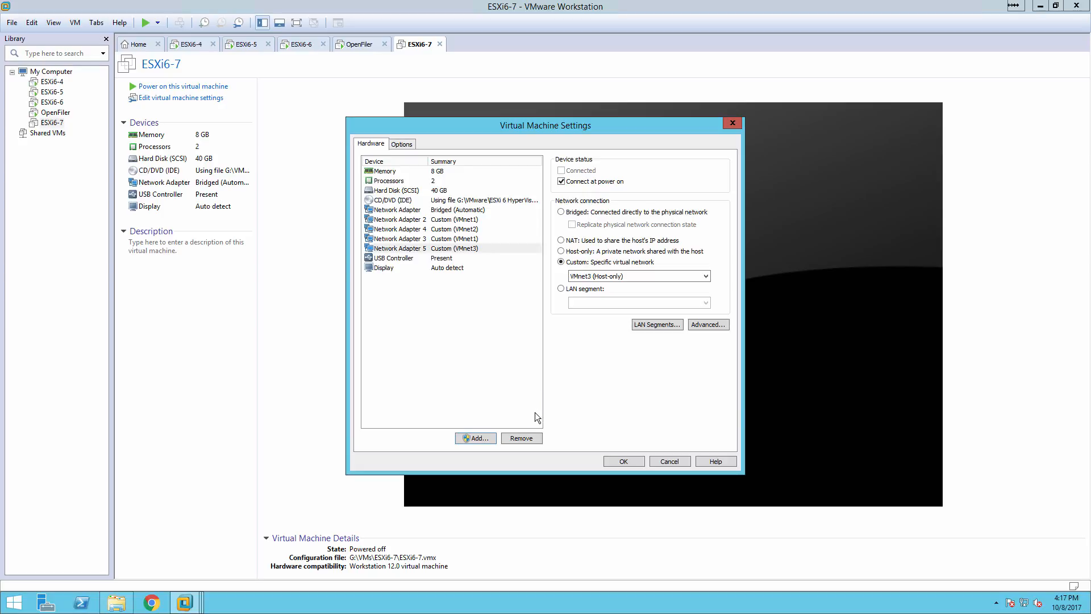
Add a final adapter on VMnet4 (Host-only) and save the virtual machine settings
{"action": "left_click", "coordinate": [492, 437]}
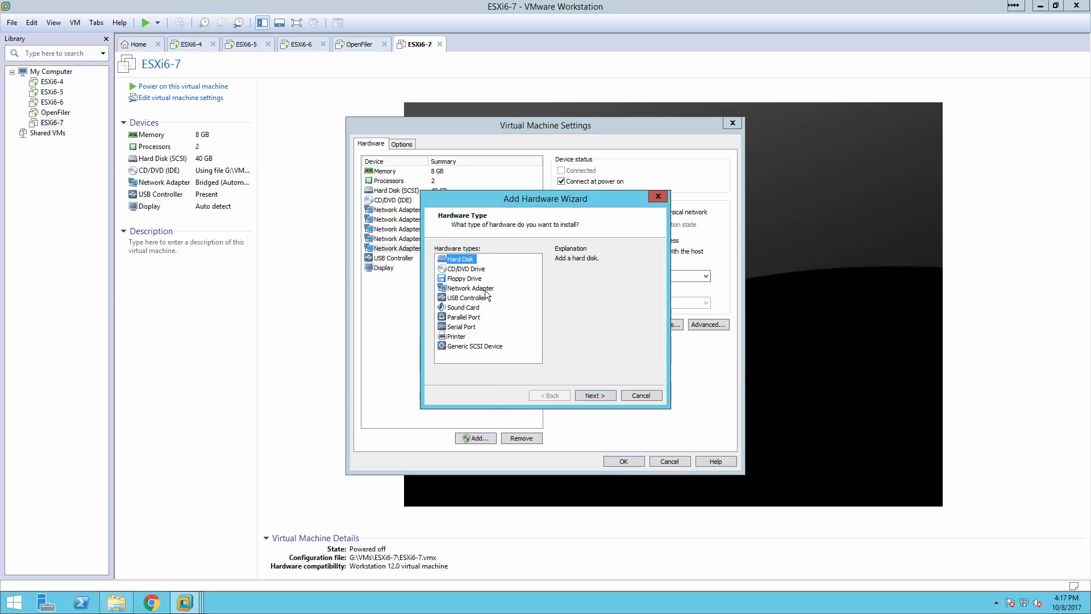
{"action": "left_click", "coordinate": [483, 289]}
{"action": "left_click", "coordinate": [603, 394]}
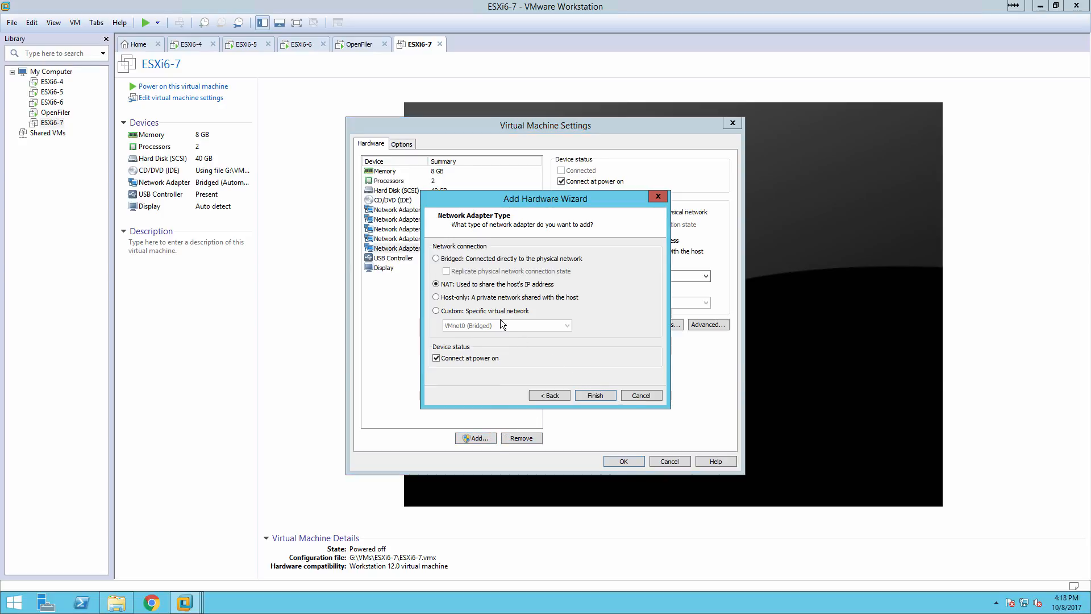
{"action": "left_click", "coordinate": [499, 311]}
{"action": "left_click", "coordinate": [499, 325]}
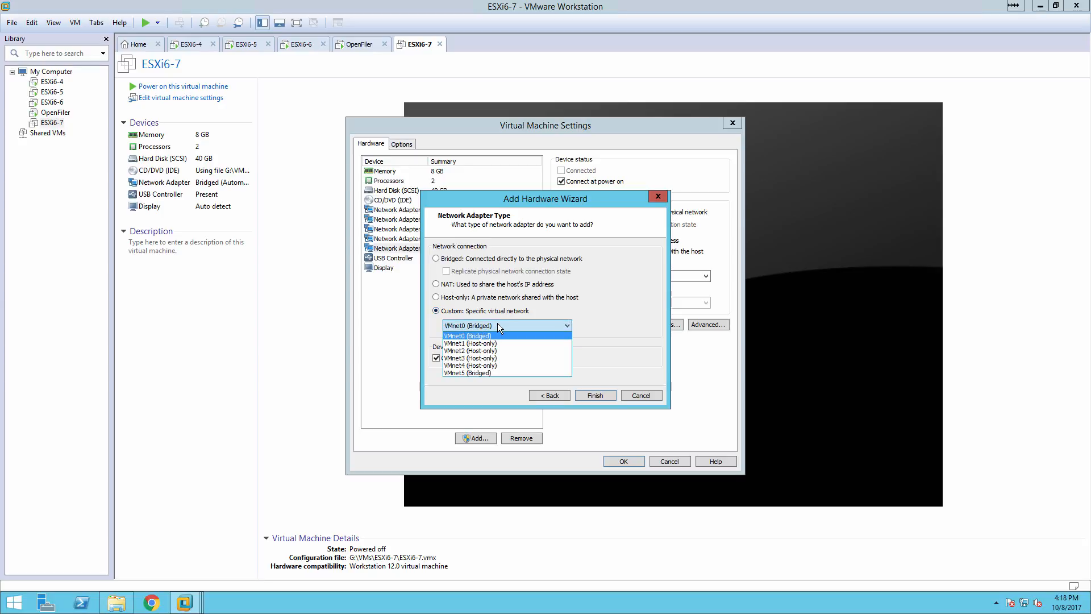
{"action": "left_click", "coordinate": [504, 365]}
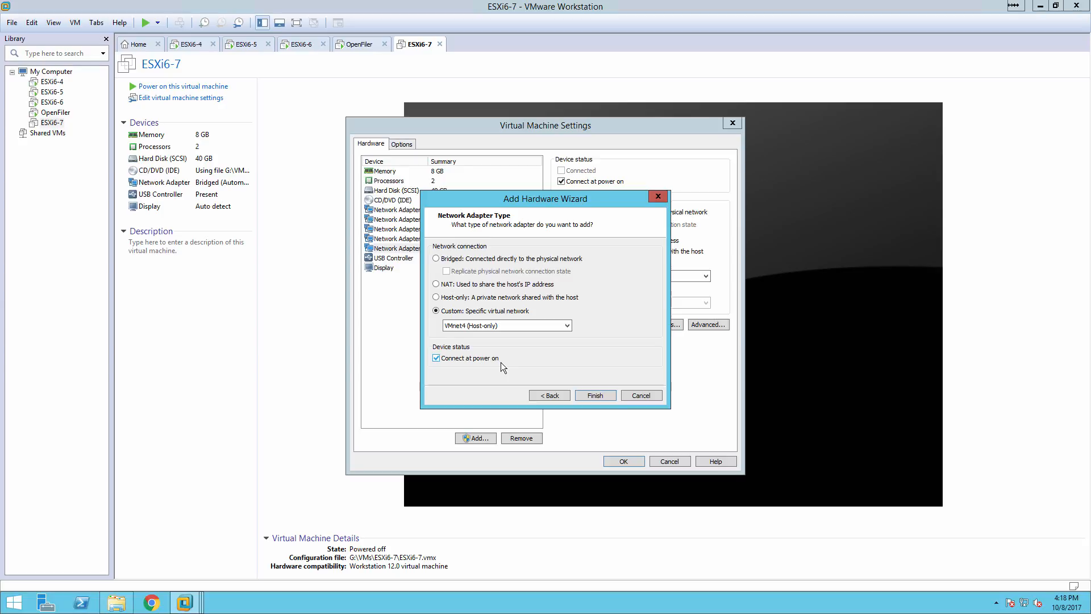
{"action": "left_click", "coordinate": [598, 394]}
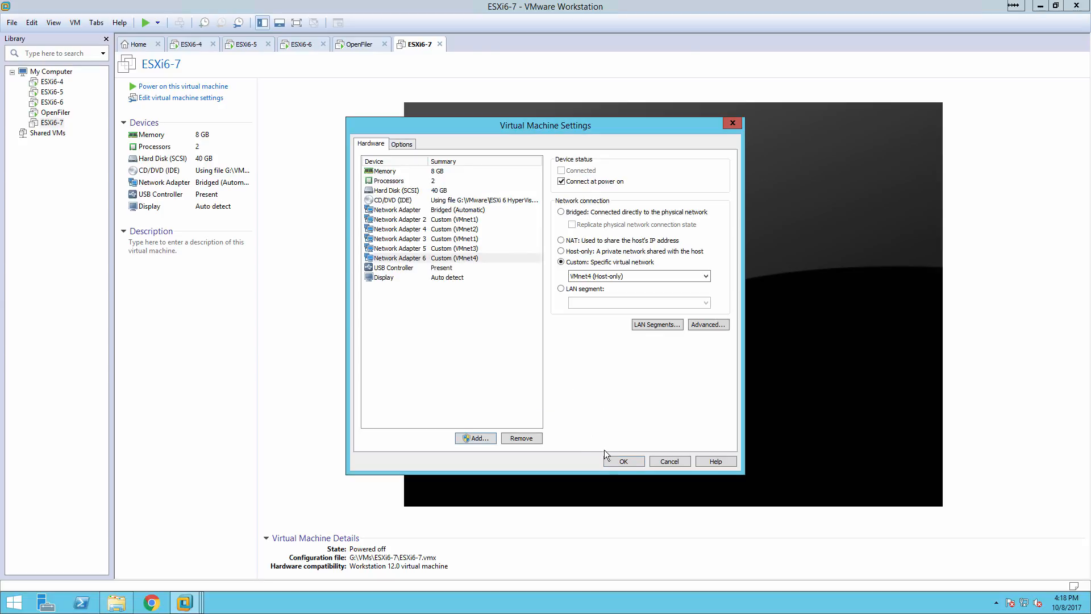
{"action": "left_click", "coordinate": [625, 461]}
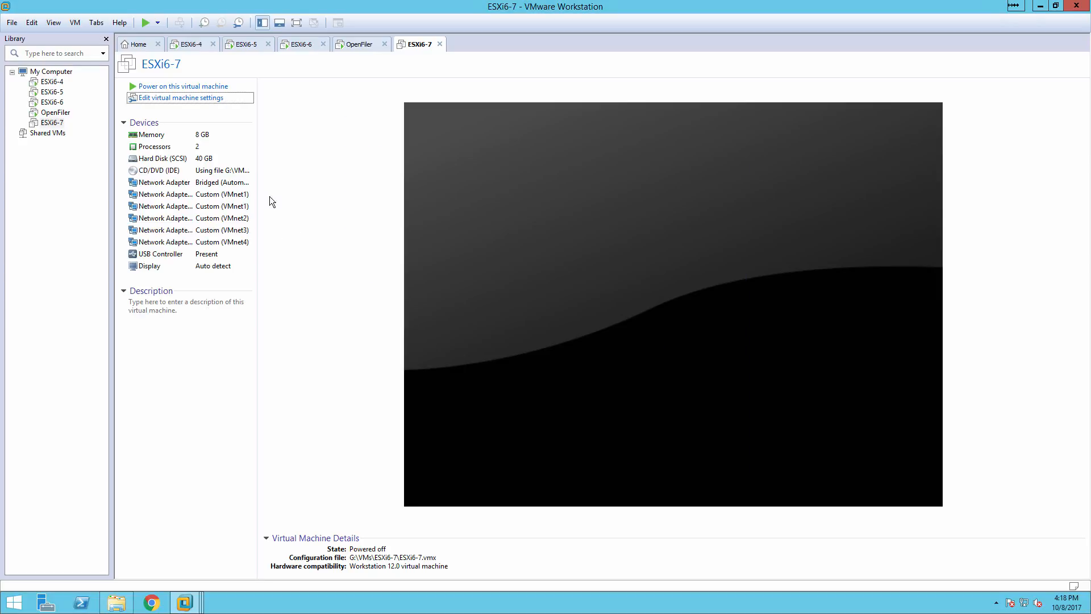
Power on ESXi6-7, dismiss the Removable Devices notice, and close the esxi6-7 PuTTY session
{"action": "left_click", "coordinate": [169, 87]}
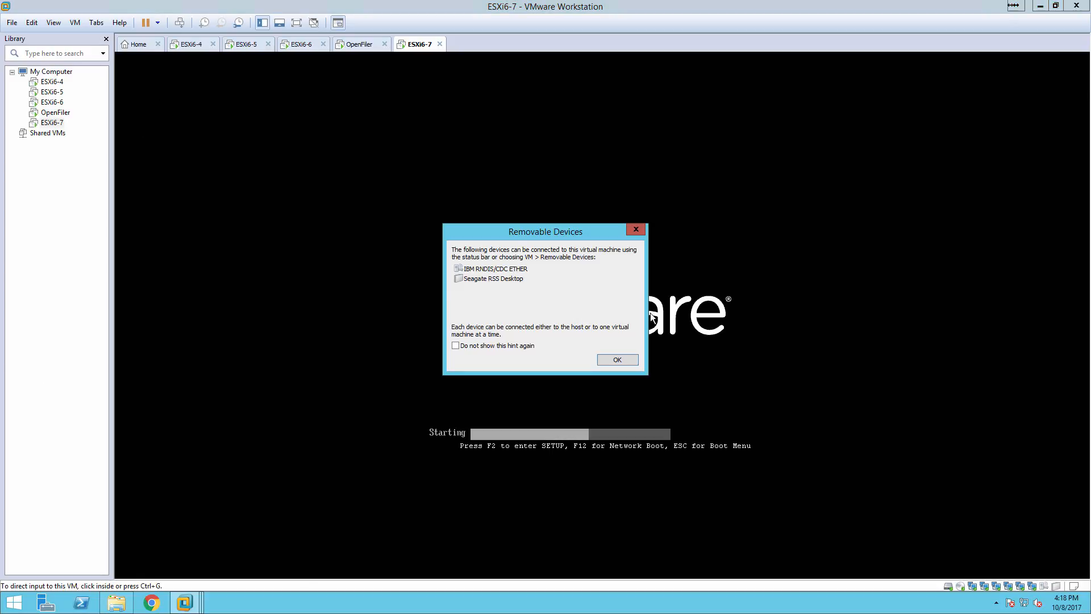
{"action": "left_click", "coordinate": [609, 359]}
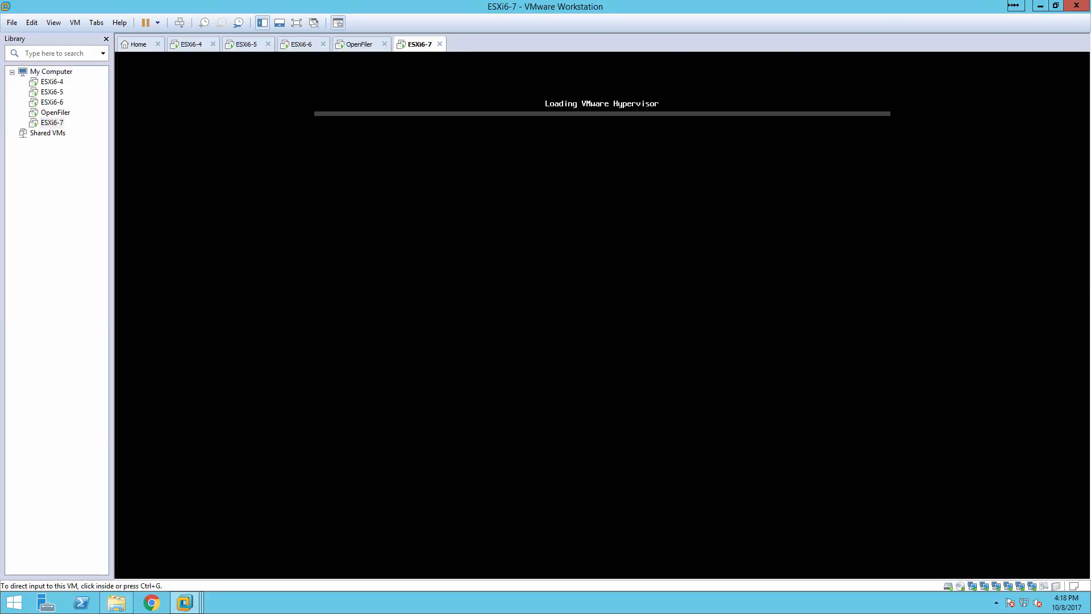
{"action": "key", "text": "alt+Tab"}
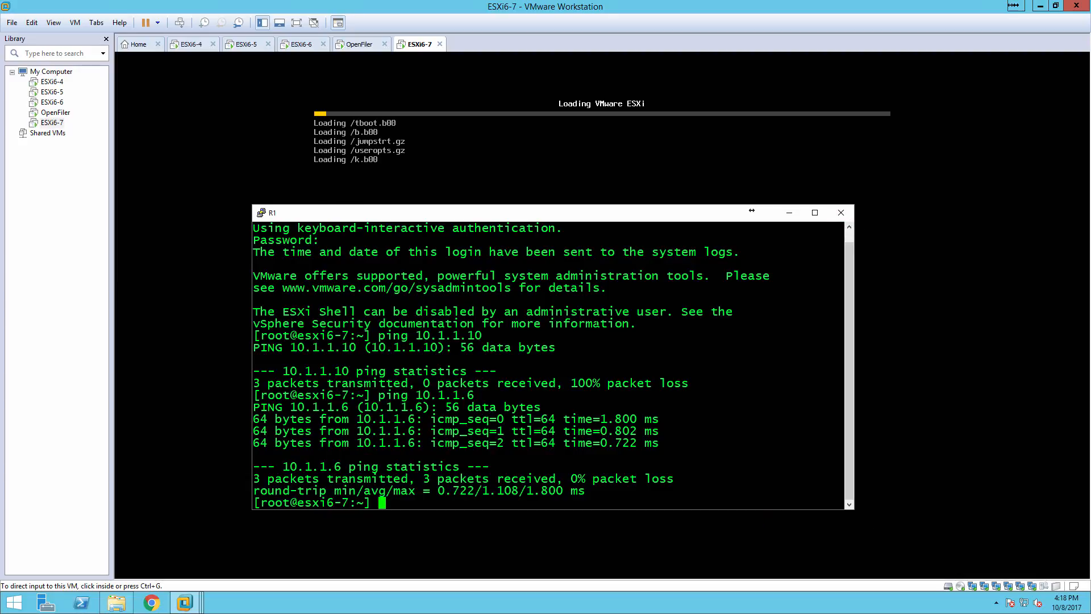
{"action": "left_click", "coordinate": [838, 212]}
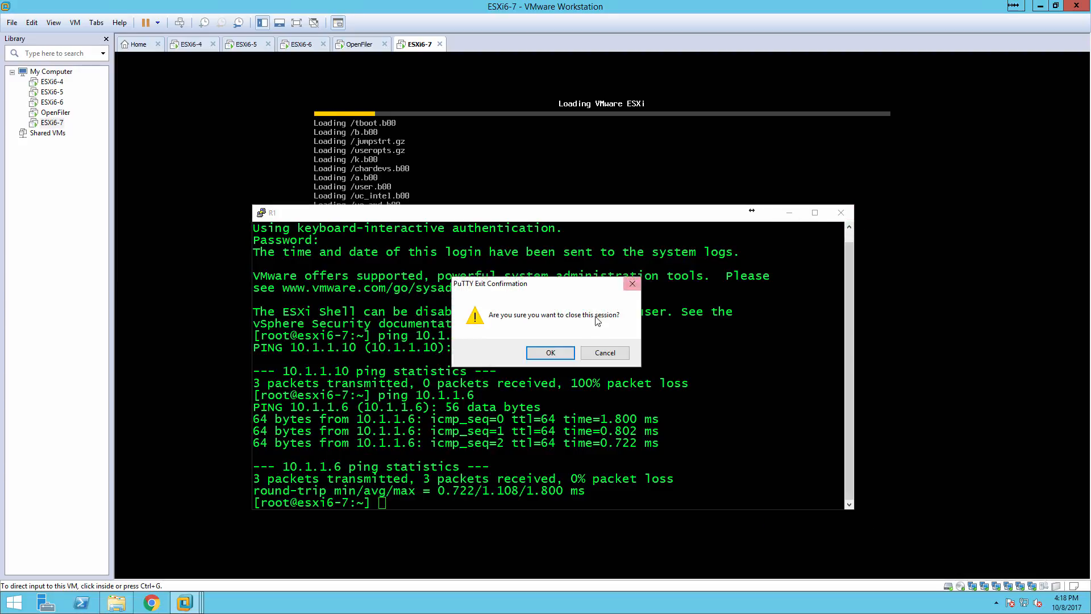
{"action": "left_click", "coordinate": [550, 354]}
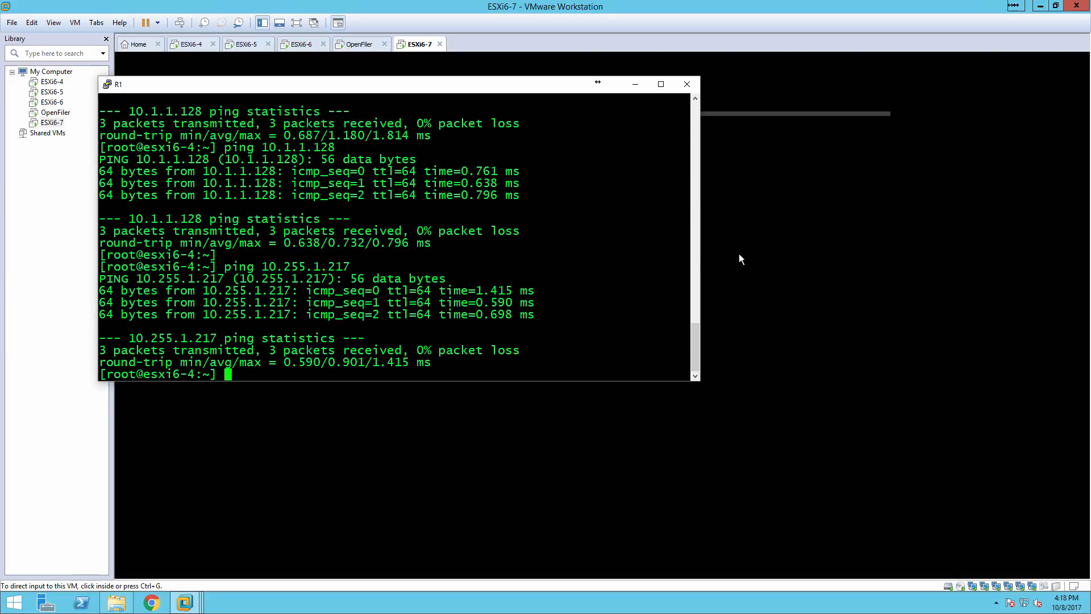
Run ping 10.1.1.10 from the esxi6-4 shell
{"action": "key", "text": "Return"}
{"action": "key", "text": "Return"}
{"action": "key", "text": "Return"}
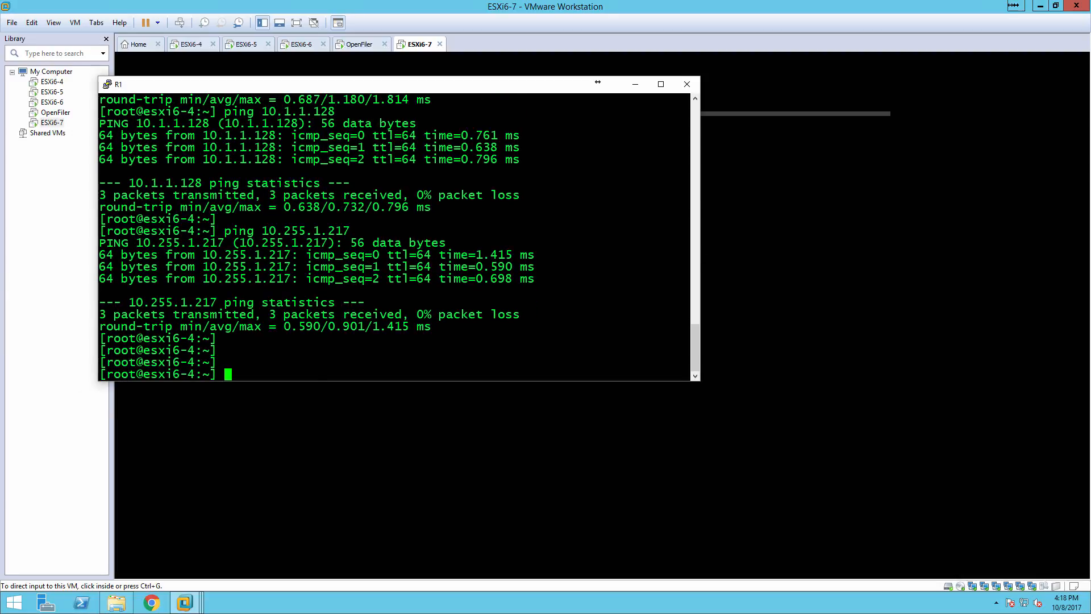
{"action": "type", "text": "ping 10.1.1.21"}
{"action": "key", "text": "BackSpace"}
{"action": "key", "text": "BackSpace"}
{"action": "type", "text": "10"}
{"action": "key", "text": "Return"}
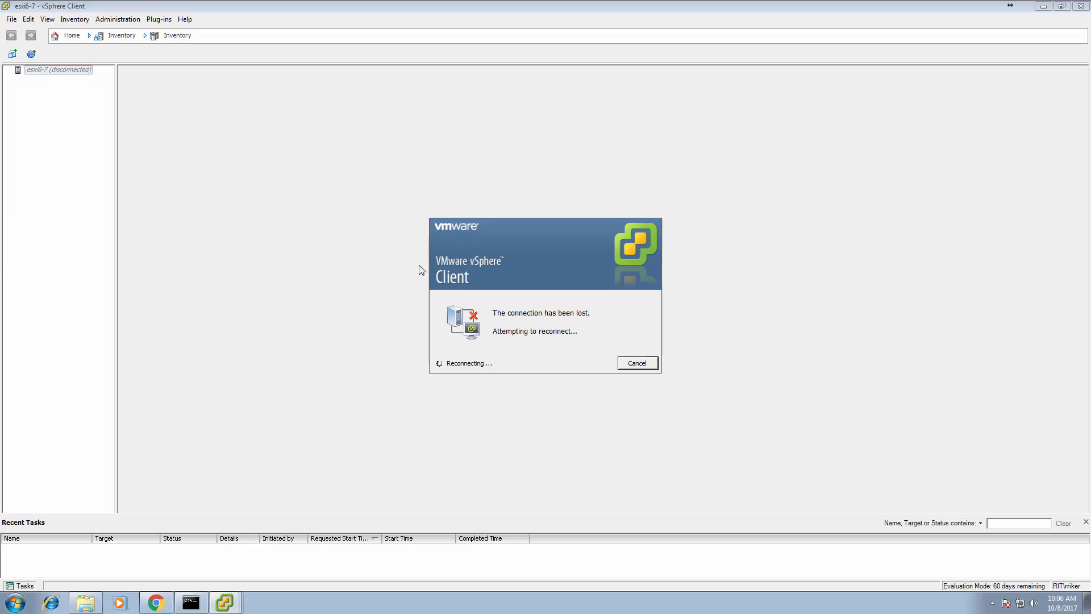
Cancel the host reconnect and open storage management for host 10.255.1.214
{"action": "left_click", "coordinate": [636, 364]}
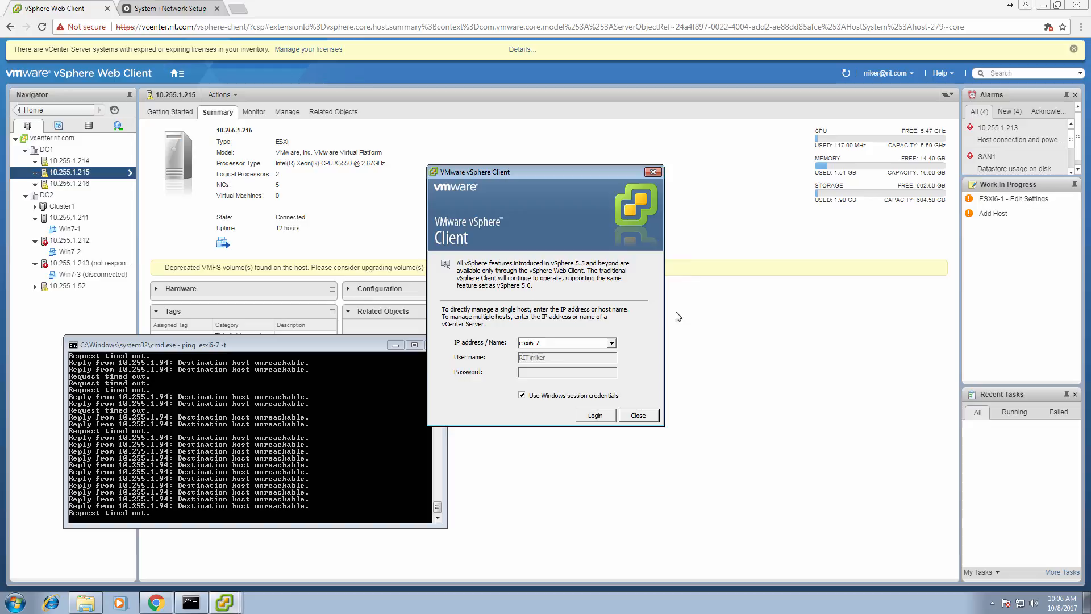
{"action": "left_click", "coordinate": [639, 416]}
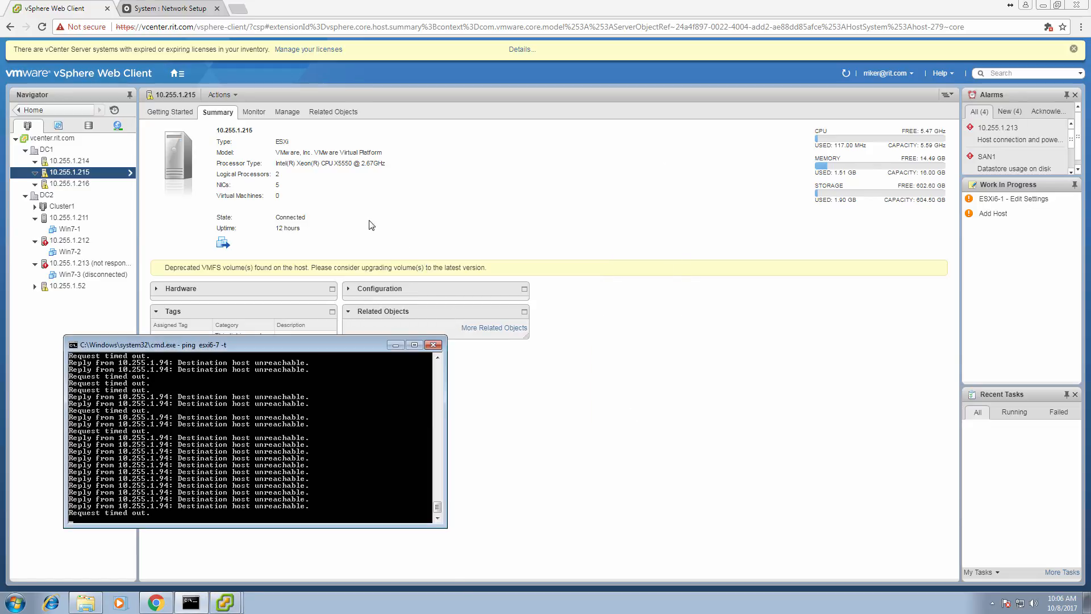
{"action": "left_click", "coordinate": [79, 161]}
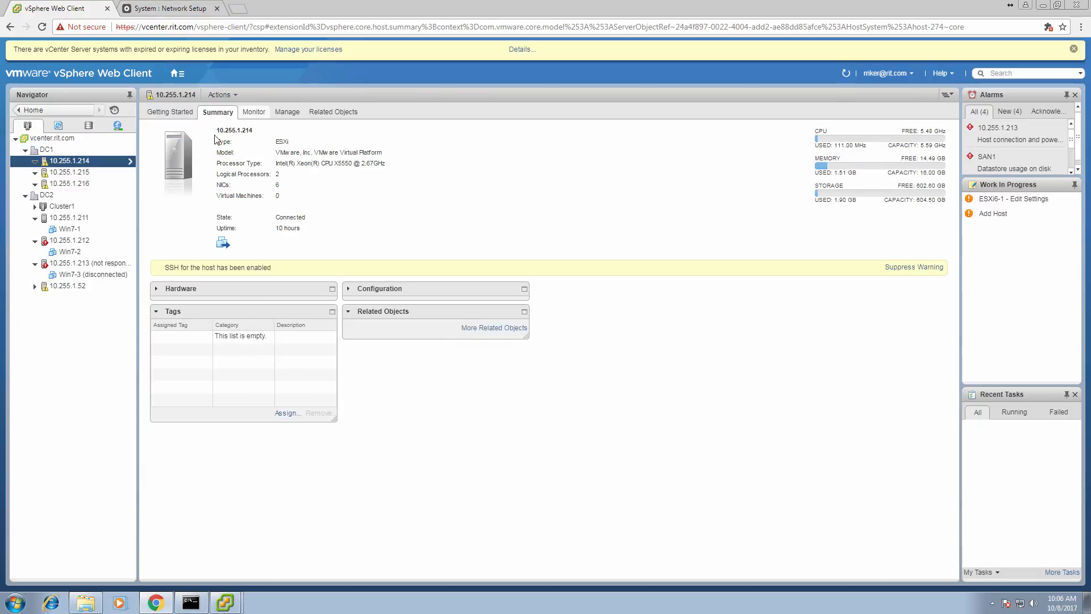
{"action": "left_click", "coordinate": [282, 114]}
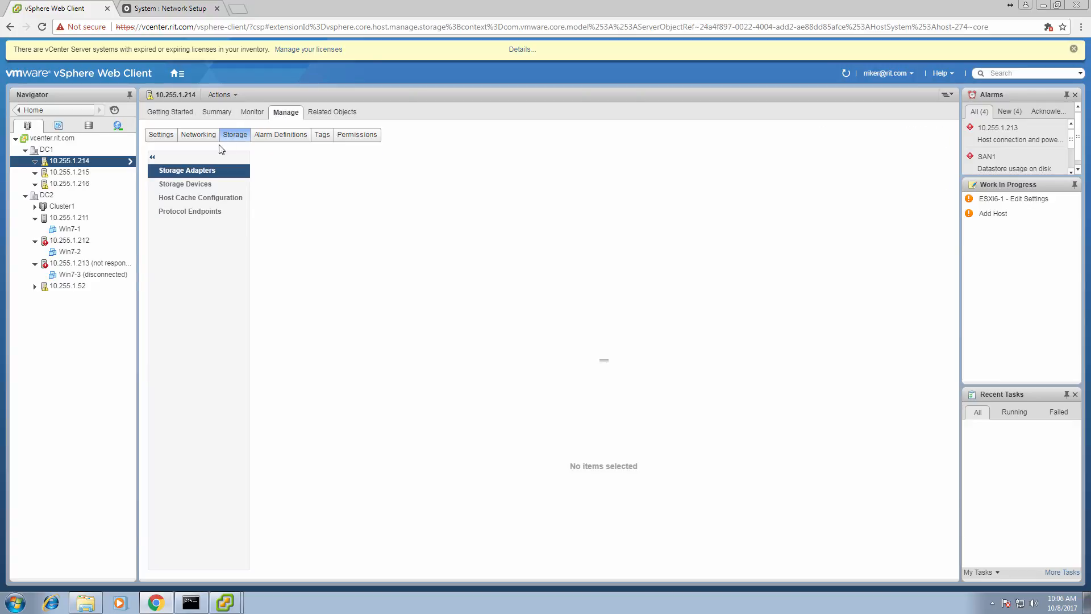
{"action": "left_click", "coordinate": [190, 185]}
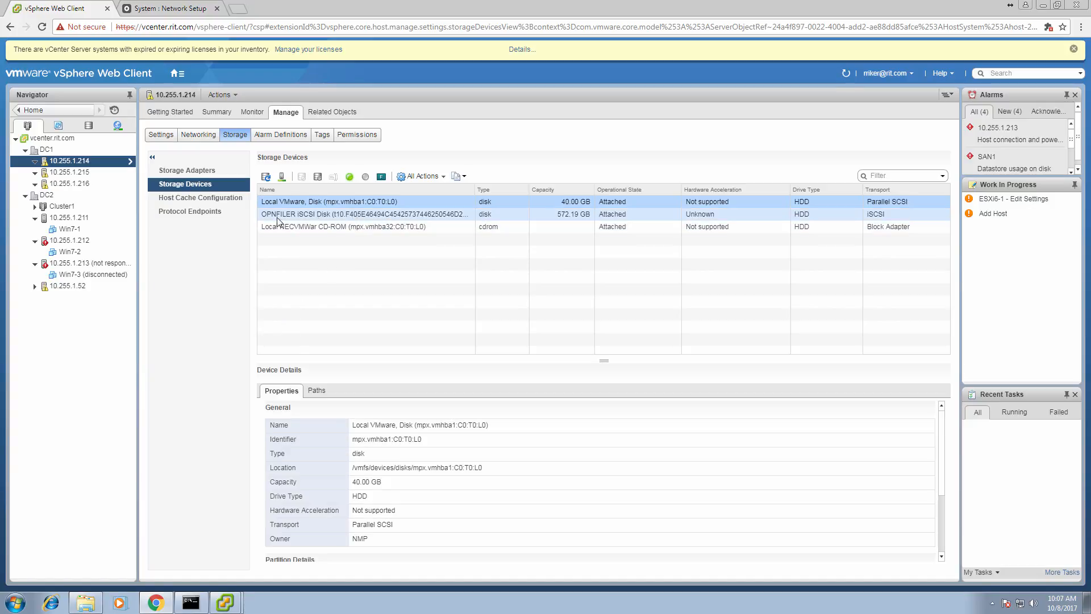
Check that iSCSI adapter vmhba33 targets 10.1.1.128:3260, then go to Openfiler's Network Setup page
{"action": "left_click", "coordinate": [197, 171]}
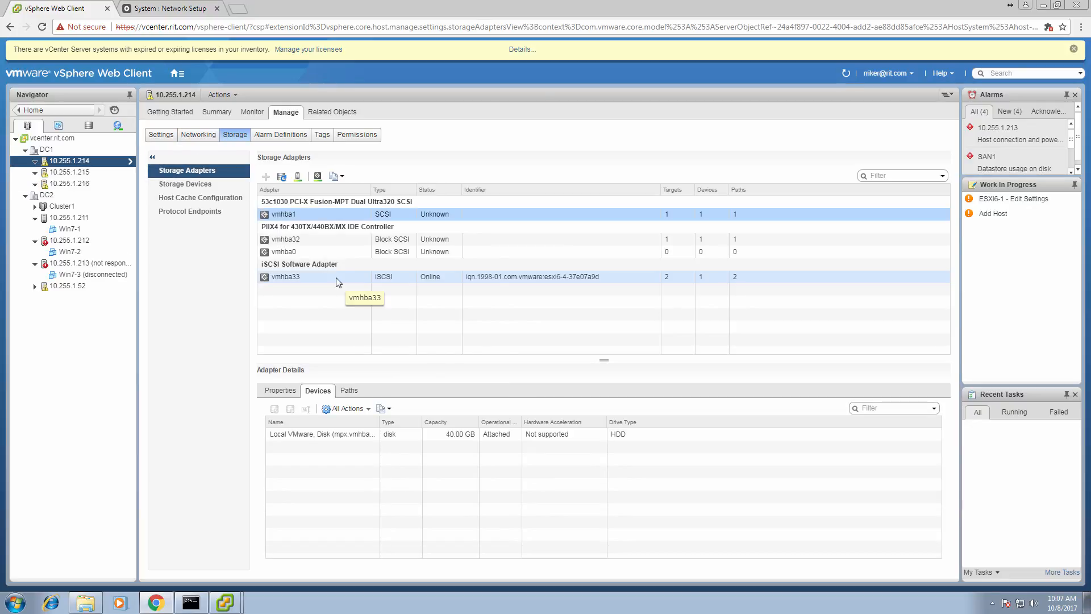
{"action": "left_click", "coordinate": [336, 277]}
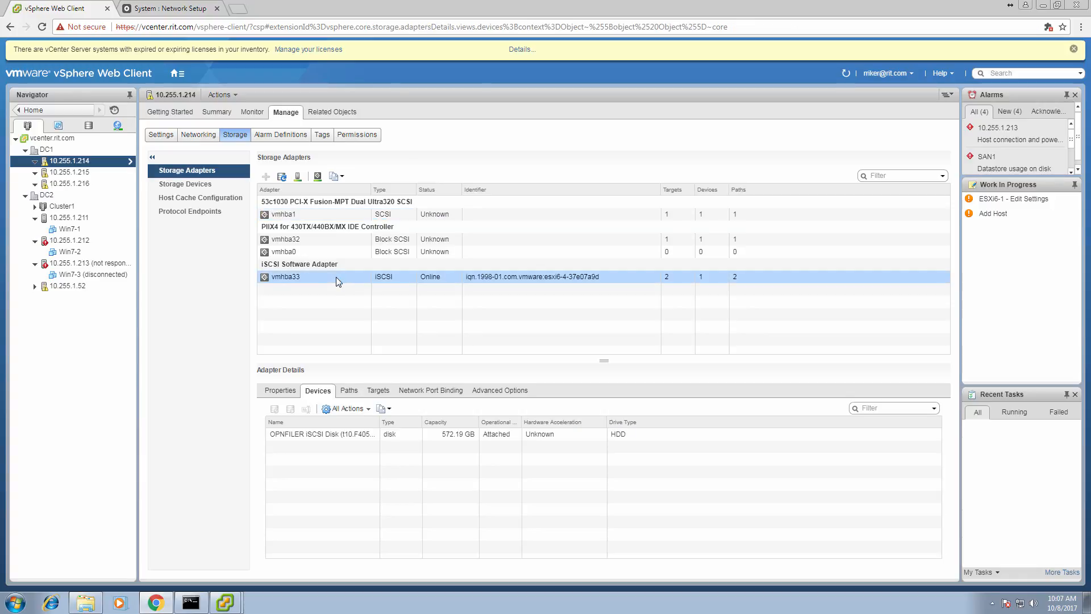
{"action": "left_click", "coordinate": [378, 392]}
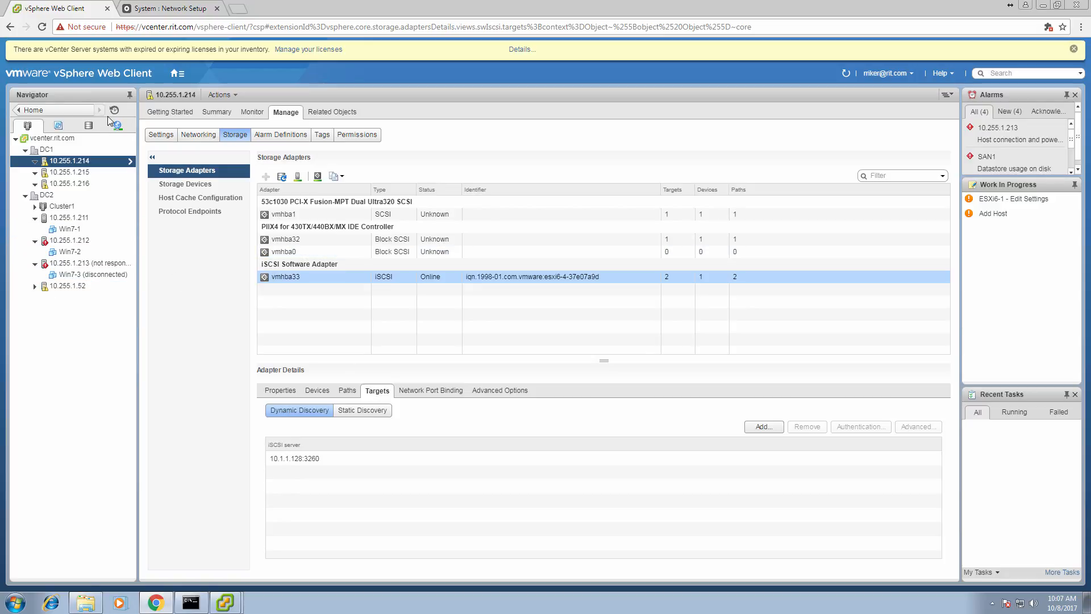
{"action": "left_click", "coordinate": [193, 10]}
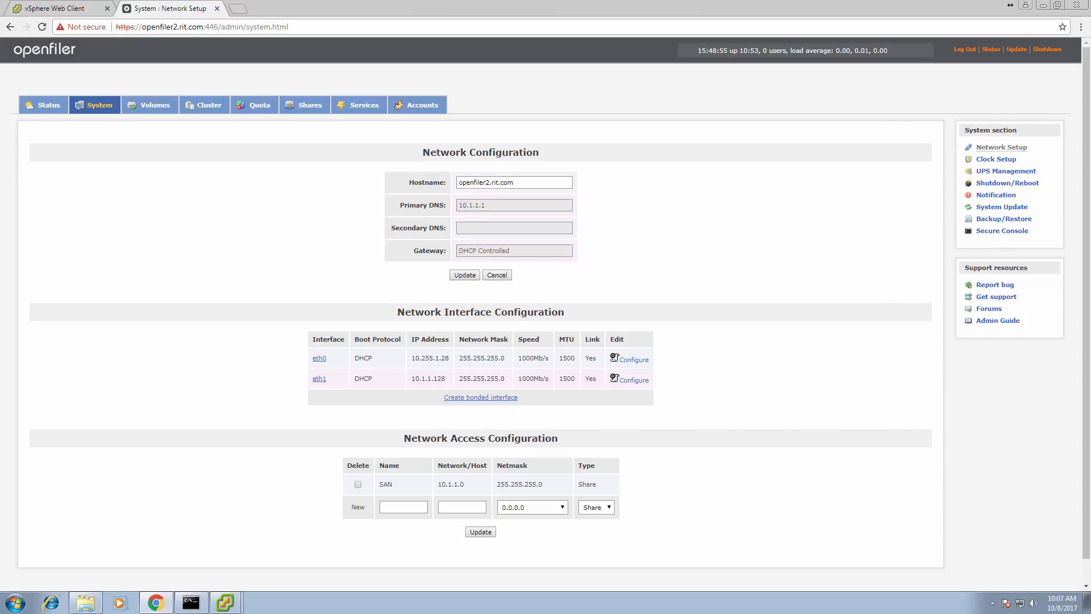
Ping Openfiler's 10.1.1.128 from the esxi6-4 shell in PuTTY R1 and confirm 0% loss
{"action": "key", "text": "alt+Tab"}
{"action": "key", "text": "Up"}
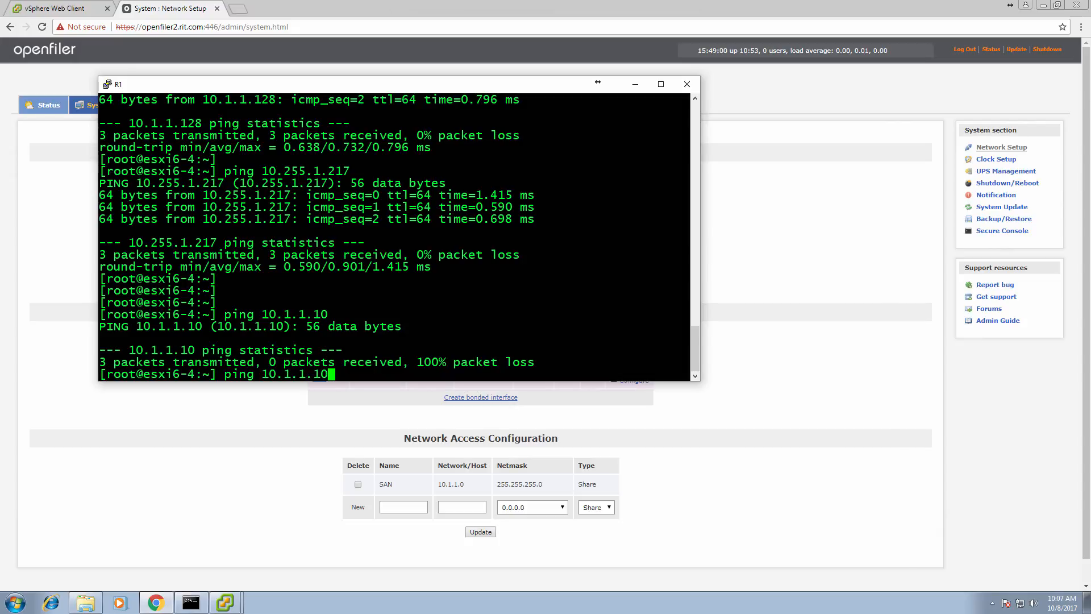
{"action": "key", "text": "BackSpace"}
{"action": "key", "text": "BackSpace"}
{"action": "type", "text": "128"}
{"action": "key", "text": "Return"}
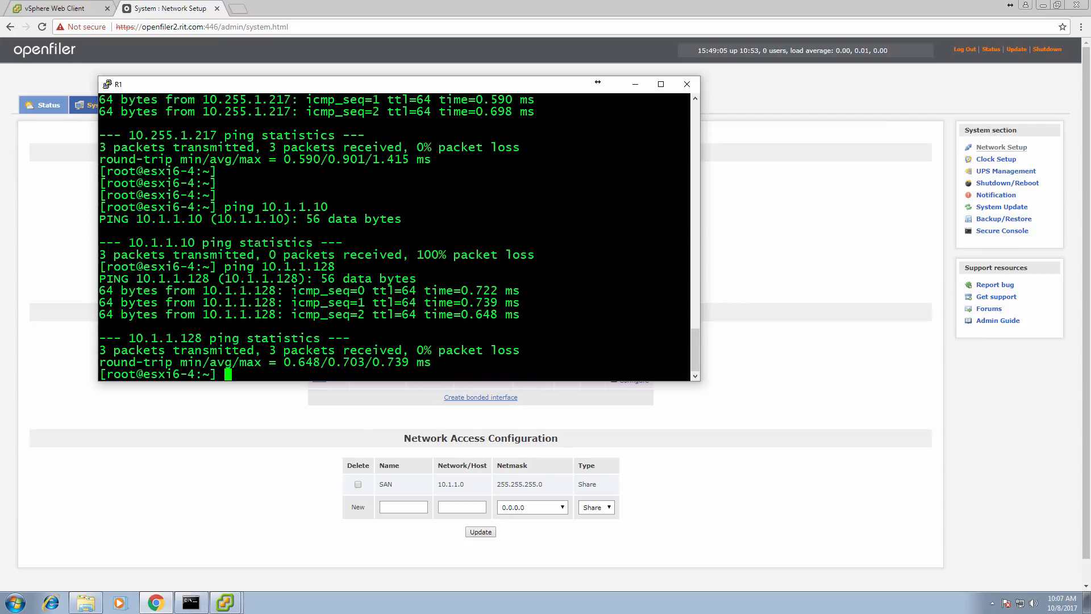
Launch a new VMware vSphere Client login window from the taskbar icon
{"action": "left_click", "coordinate": [25, 281]}
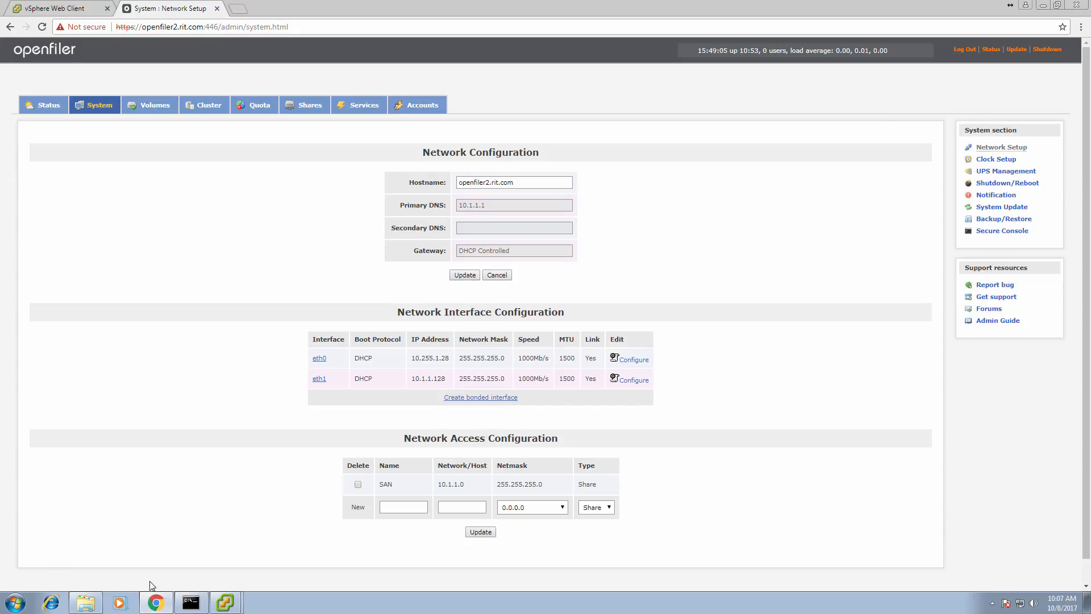
{"action": "left_click", "coordinate": [225, 605]}
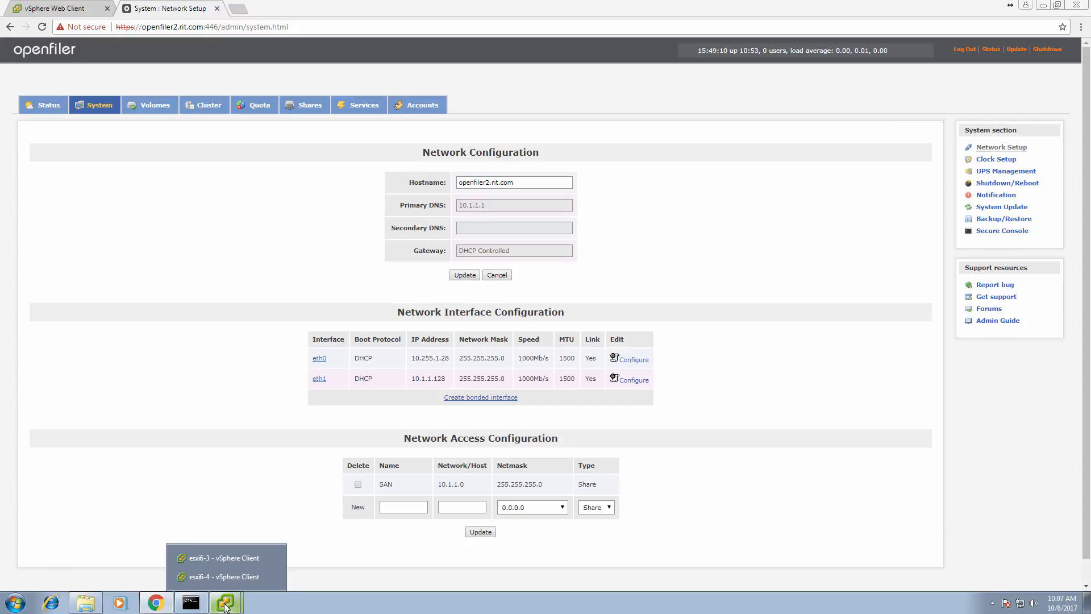
{"action": "right_click", "coordinate": [226, 606]}
{"action": "left_click", "coordinate": [182, 557]}
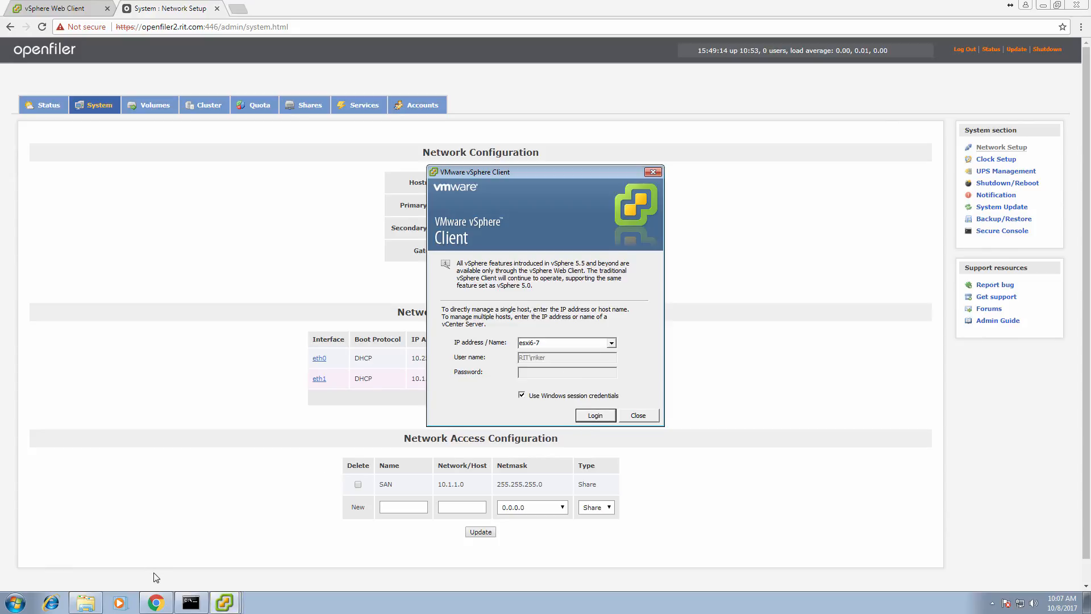
Log in to host esxi6-7 with the administrator user name and password
{"action": "left_click", "coordinate": [188, 604]}
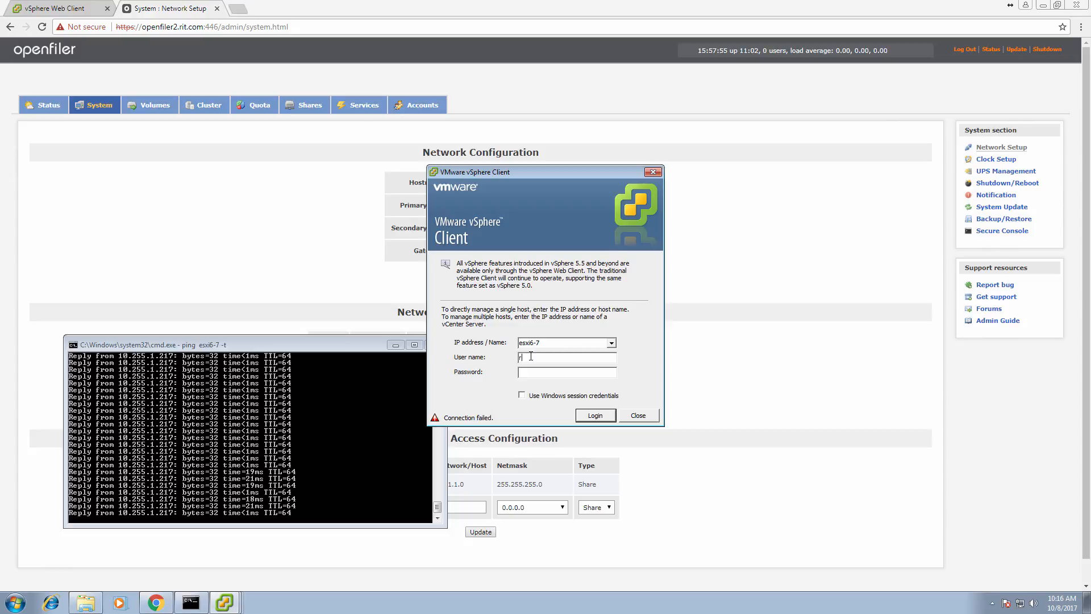
{"action": "type", "text": "it\\r"}
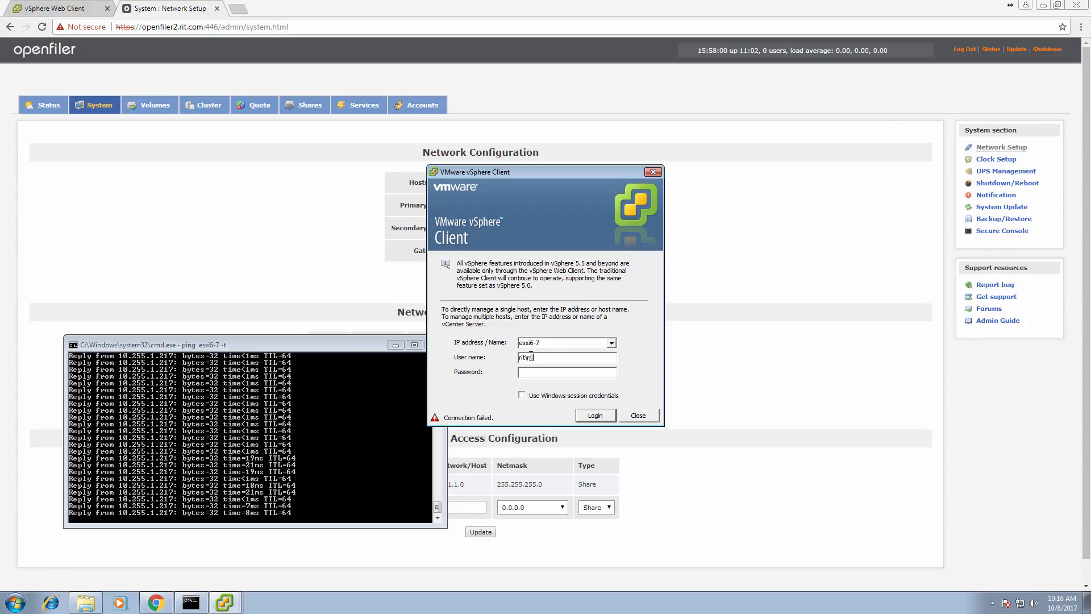
{"action": "type", "text": "ker"}
{"action": "type", "text": "*"}
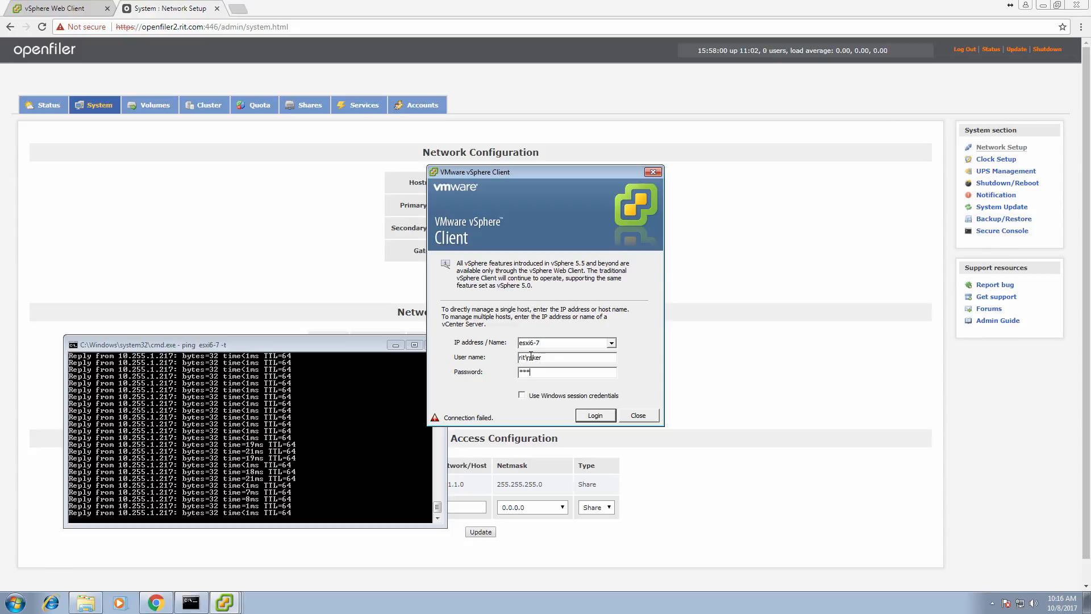
{"action": "type", "text": "*****"}
{"action": "key", "text": "Return"}
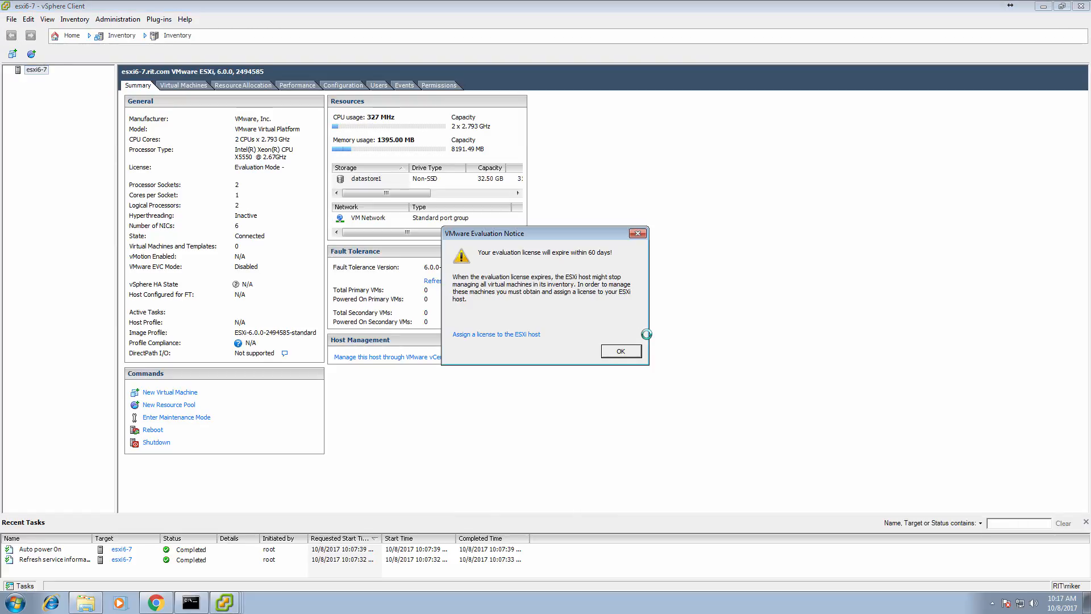
Dismiss the evaluation notice and browse esxi6-7's Configuration to Storage Adapters, showing vmhba33 details
{"action": "left_click", "coordinate": [620, 352]}
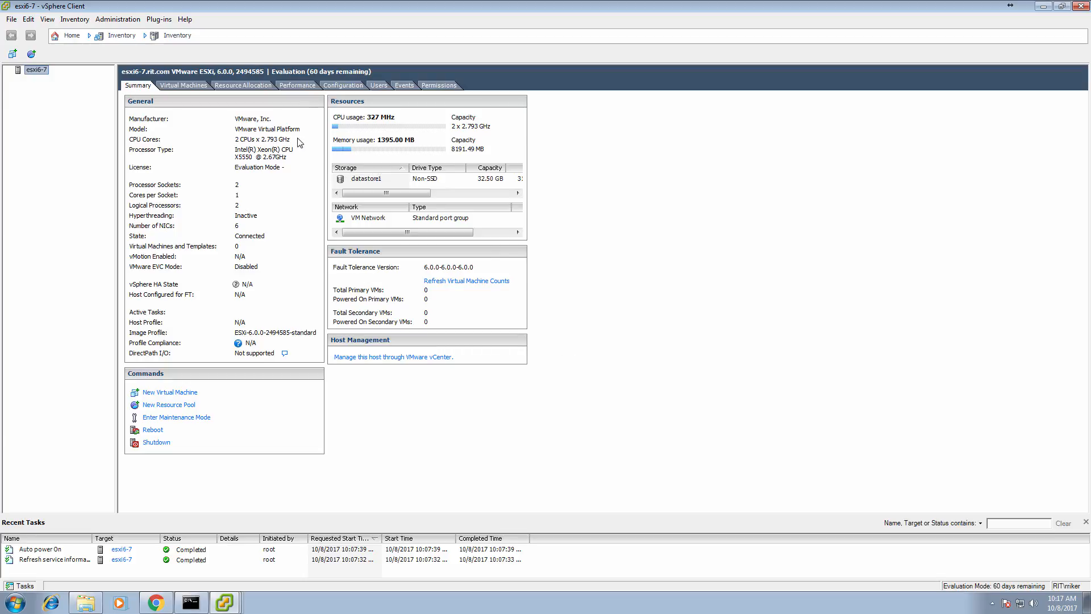
{"action": "left_click", "coordinate": [334, 85]}
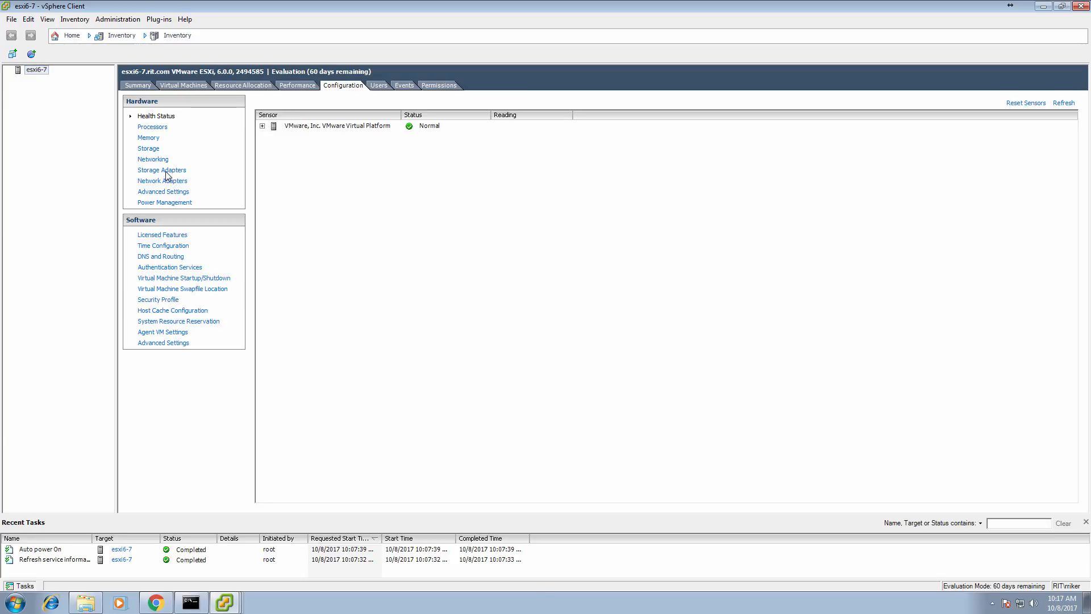
{"action": "left_click", "coordinate": [167, 181]}
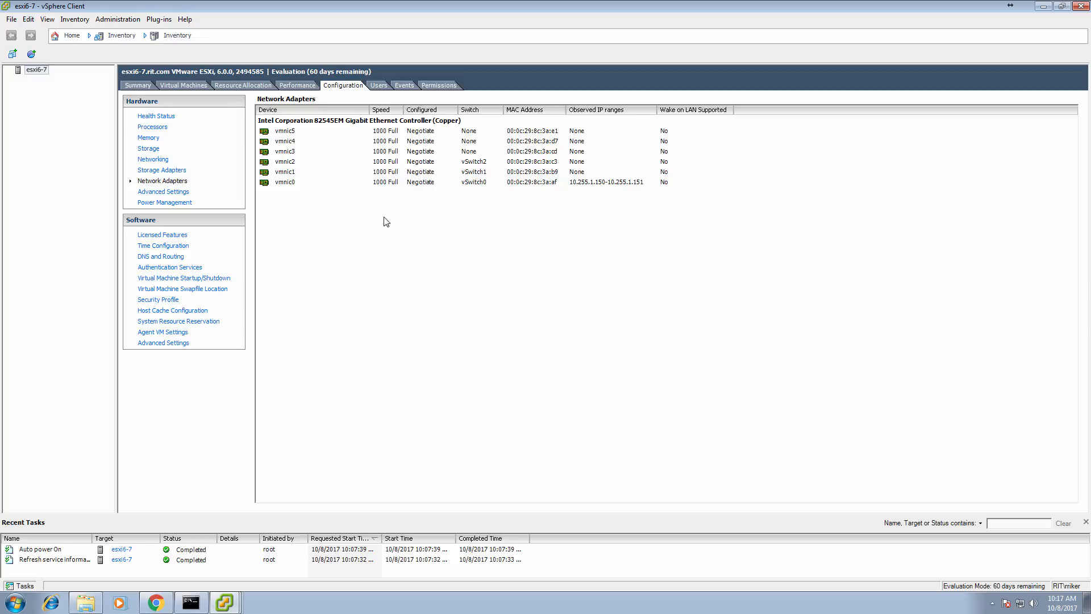
{"action": "left_click", "coordinate": [154, 161]}
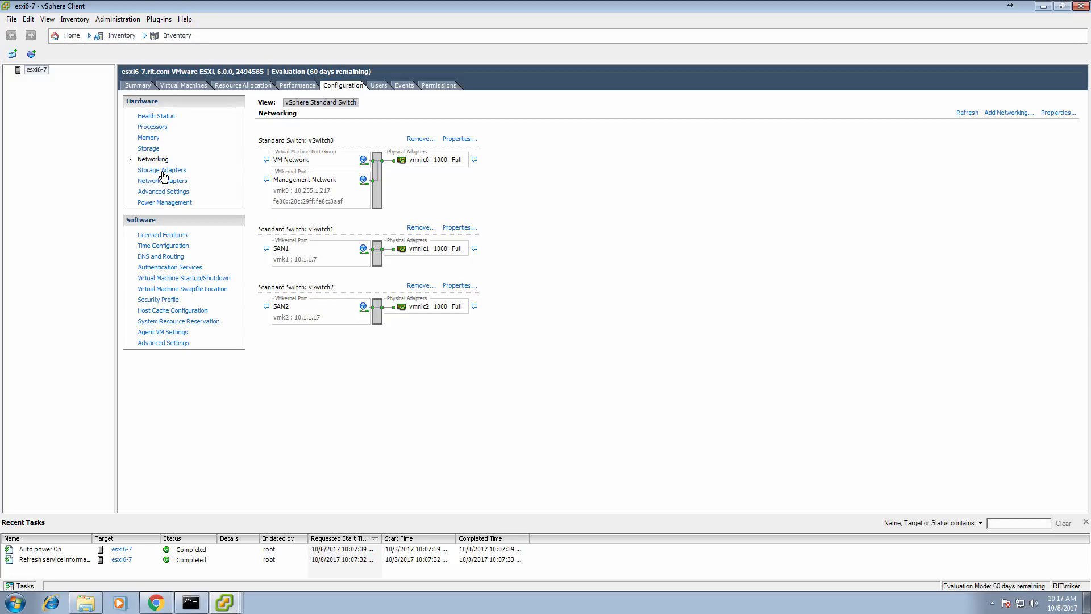
{"action": "left_click", "coordinate": [163, 172]}
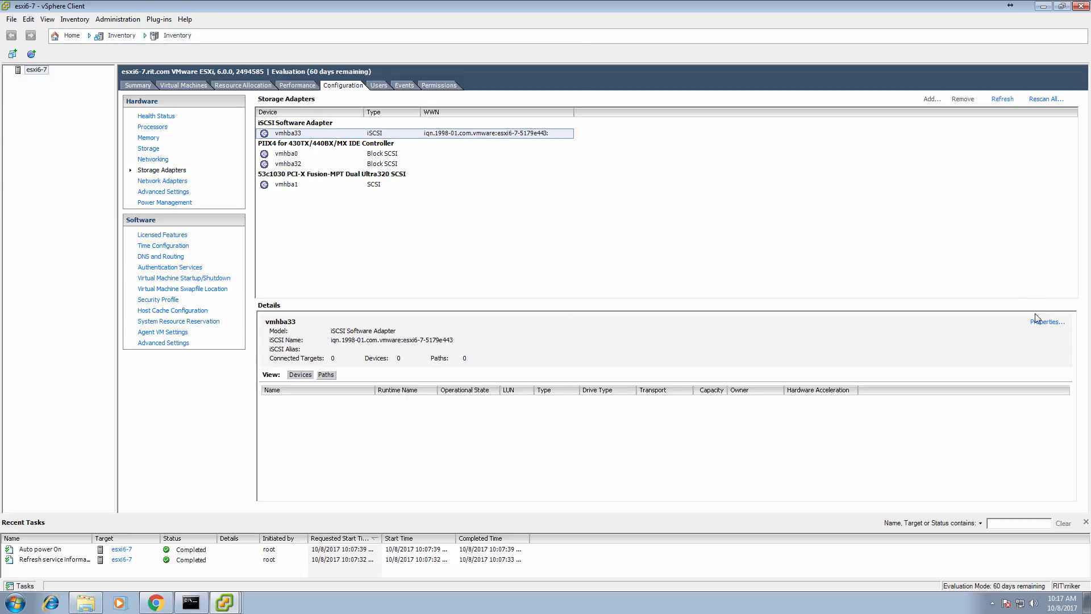
In vmhba33's Dynamic Discovery, replace send target 10.1.1.10 with 10.1.1.128:3260
{"action": "left_click", "coordinate": [1045, 325]}
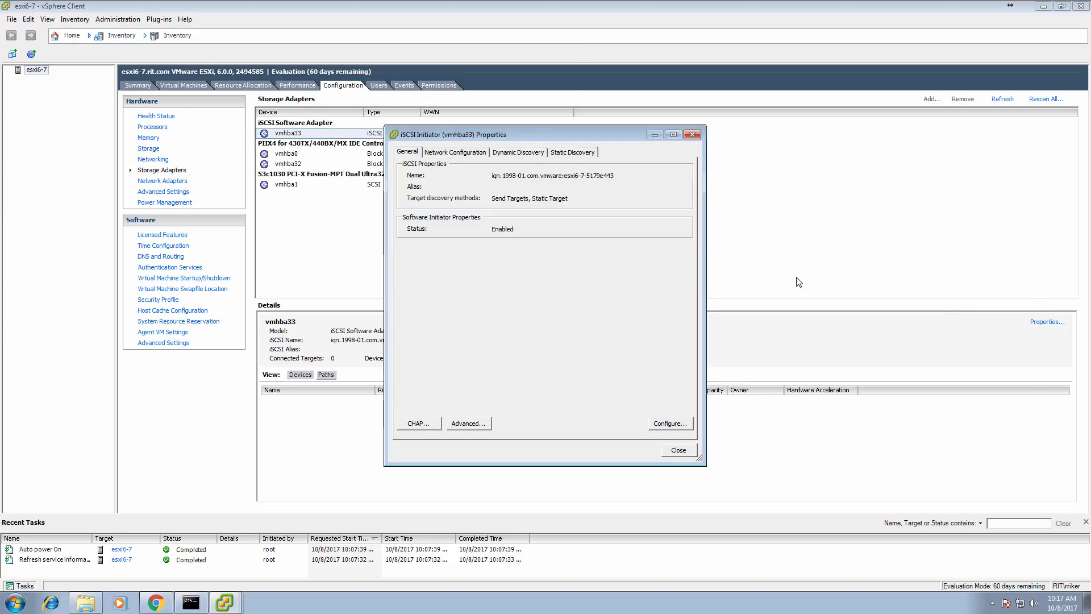
{"action": "left_click", "coordinate": [464, 152]}
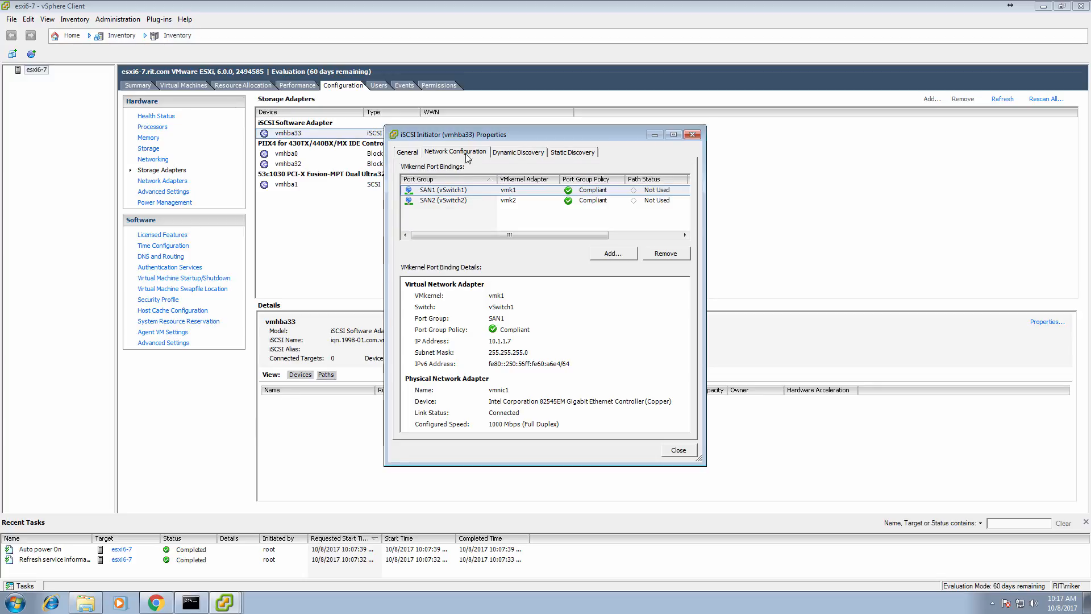
{"action": "left_click", "coordinate": [515, 153]}
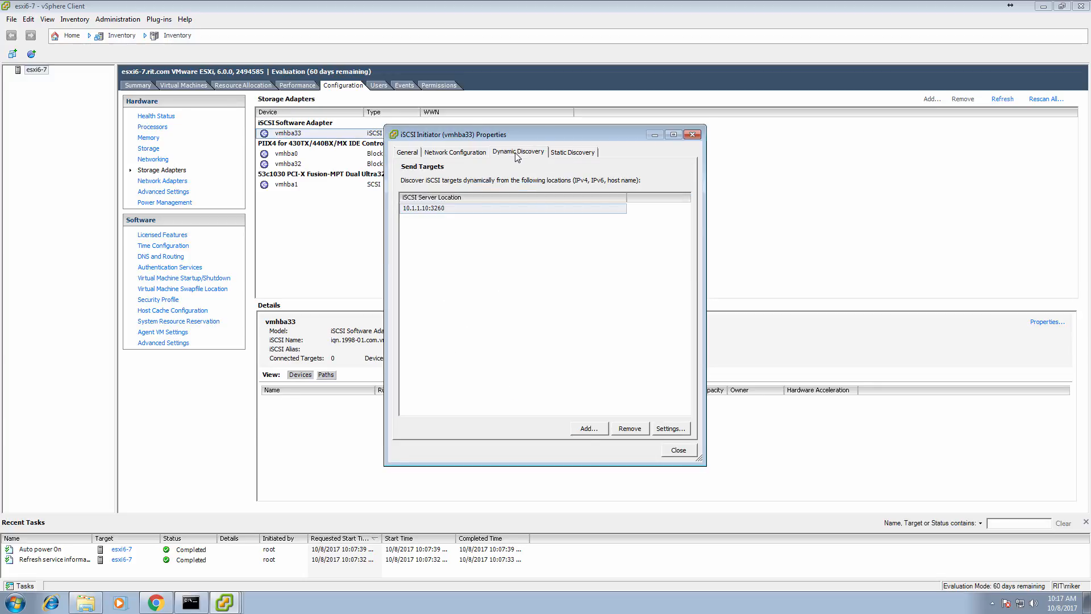
{"action": "left_click", "coordinate": [628, 430]}
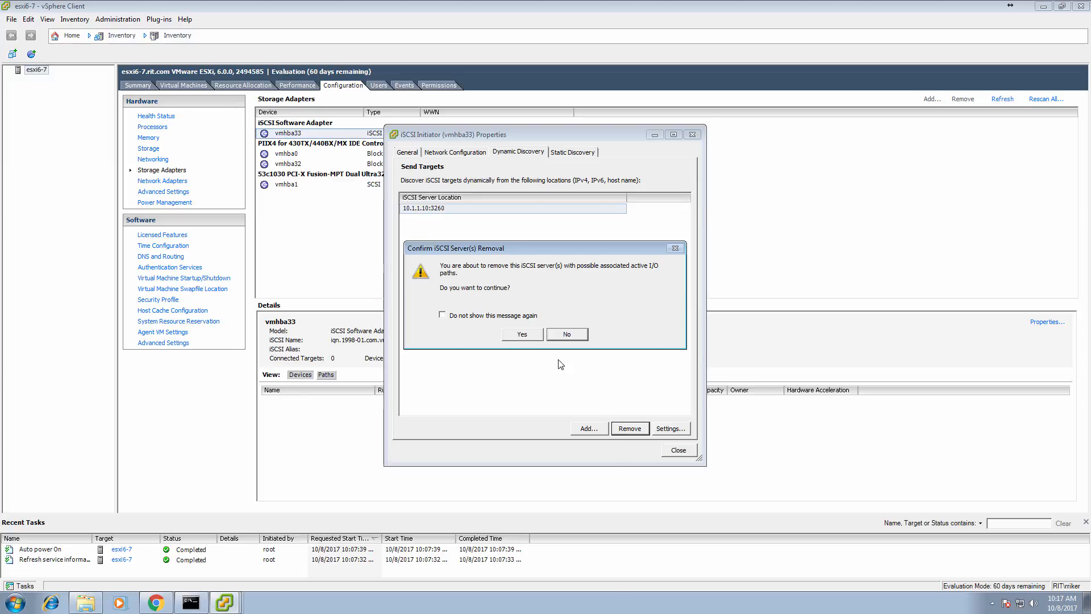
{"action": "left_click", "coordinate": [515, 334]}
{"action": "left_click", "coordinate": [591, 429]}
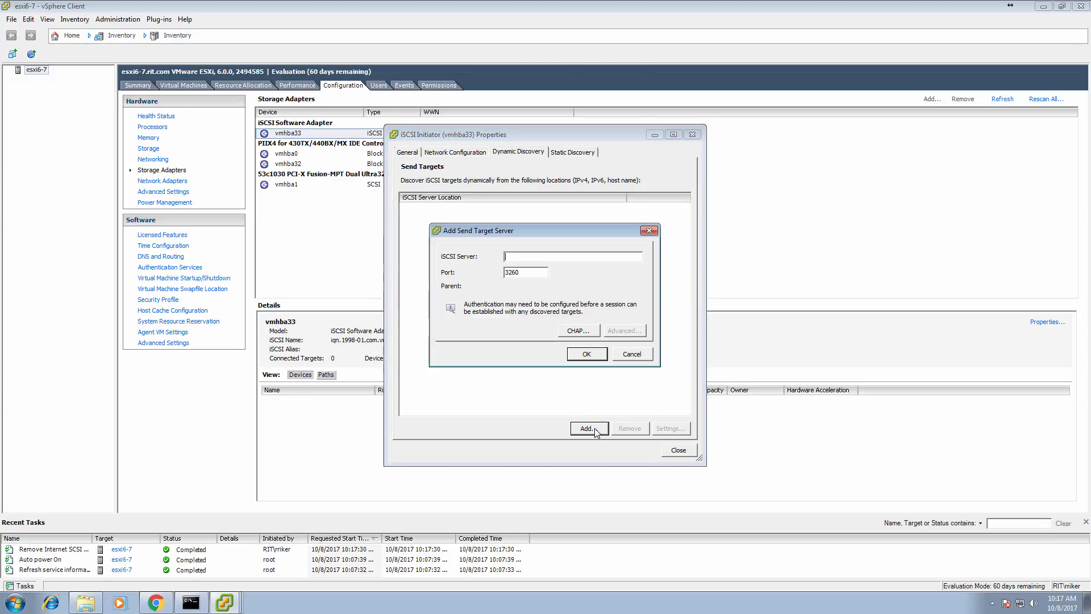
{"action": "type", "text": "10.1.1.128"}
{"action": "left_click", "coordinate": [601, 356]}
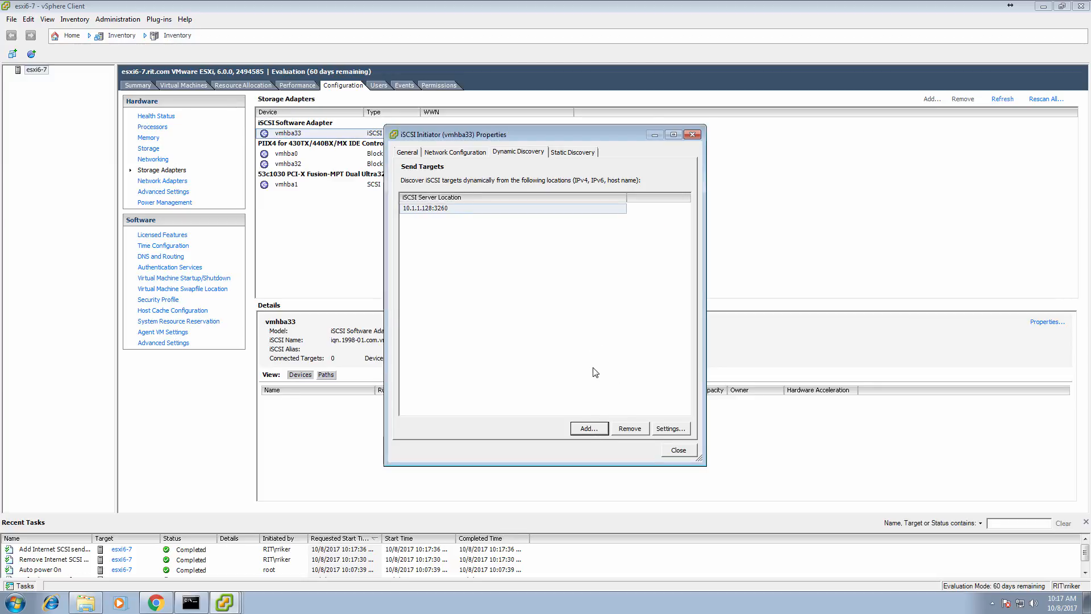
{"action": "left_click", "coordinate": [678, 451]}
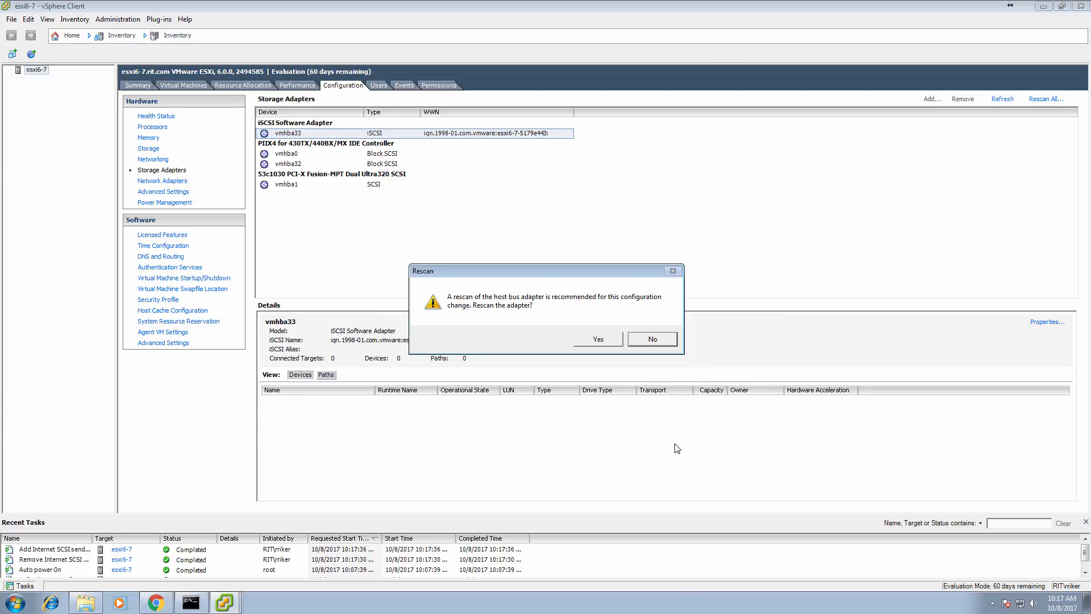
Rescan vmhba33 and view the host datastores, now listing DC1-SAN at 572.00 GB
{"action": "left_click", "coordinate": [603, 341]}
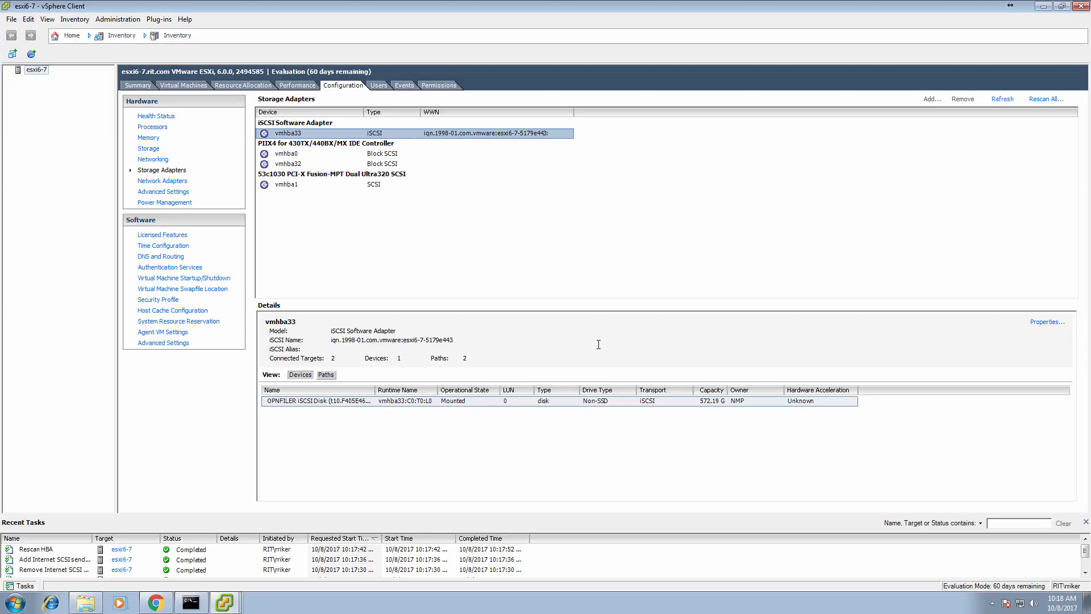
{"action": "left_click", "coordinate": [150, 149]}
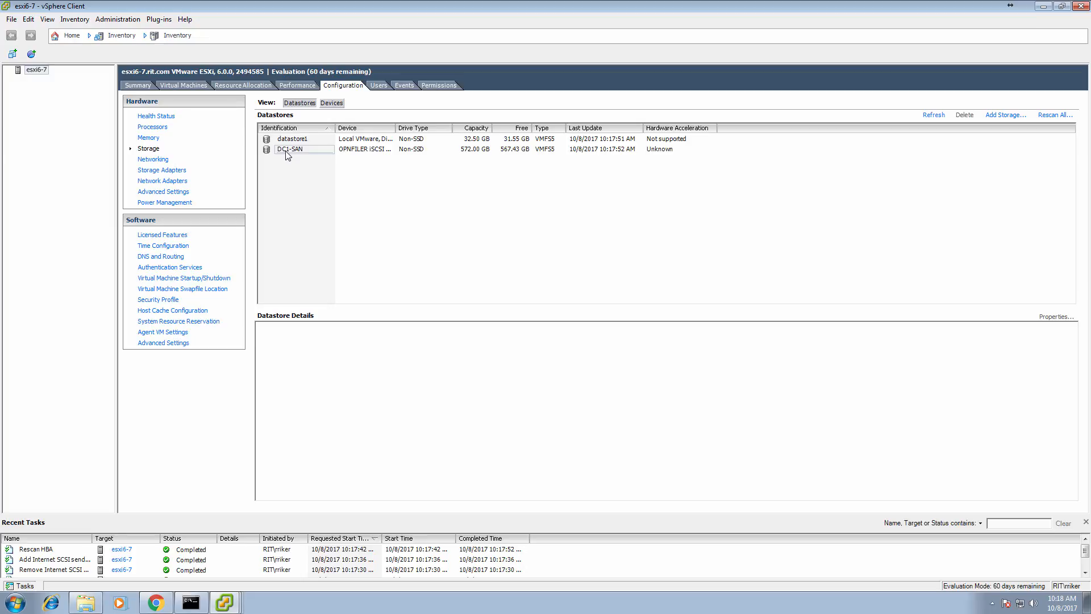
Select DC1-SAN, check in Add Storage that no other LUN is free, then view Summary
{"action": "left_click", "coordinate": [287, 151]}
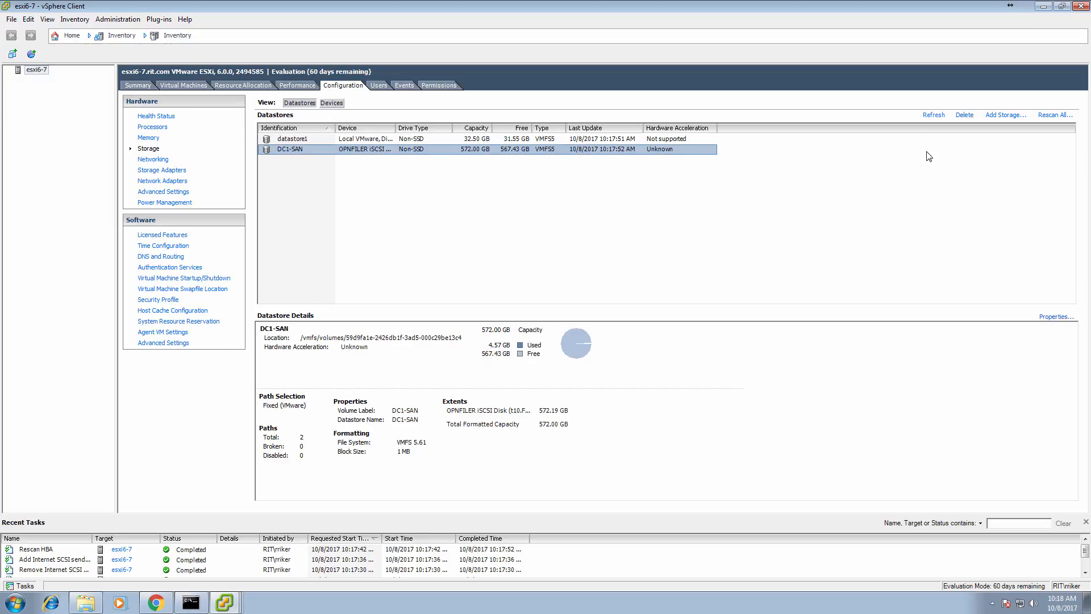
{"action": "left_click", "coordinate": [999, 115]}
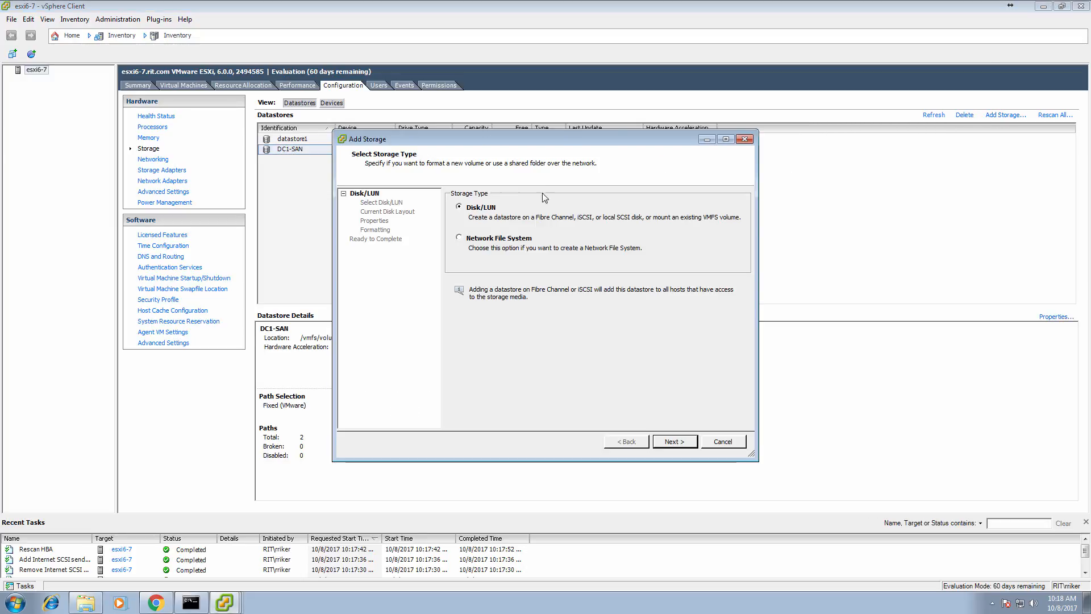
{"action": "left_click", "coordinate": [671, 443]}
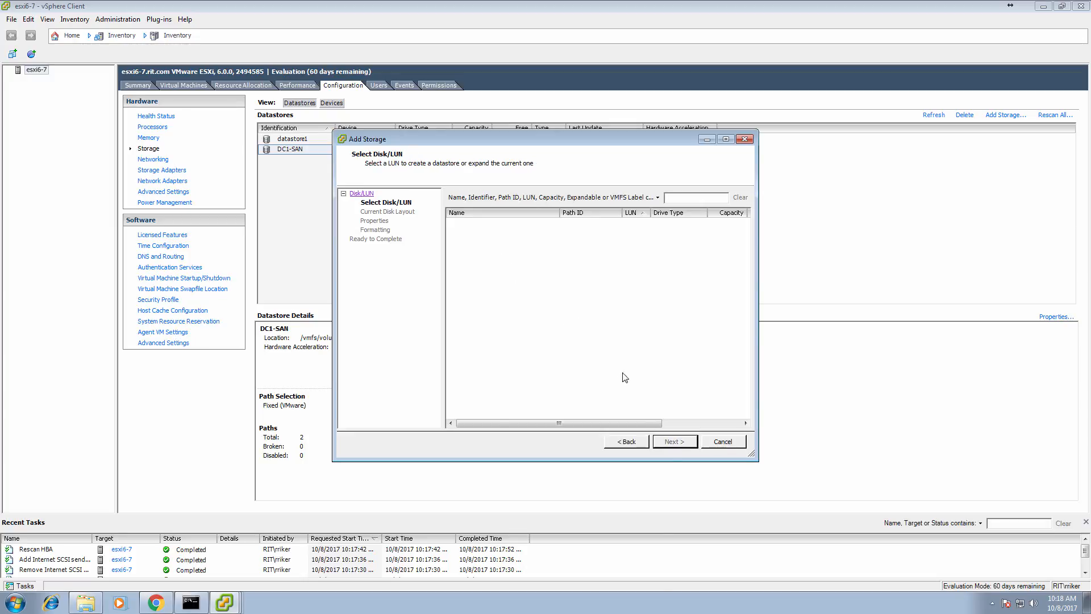
{"action": "left_click", "coordinate": [627, 443]}
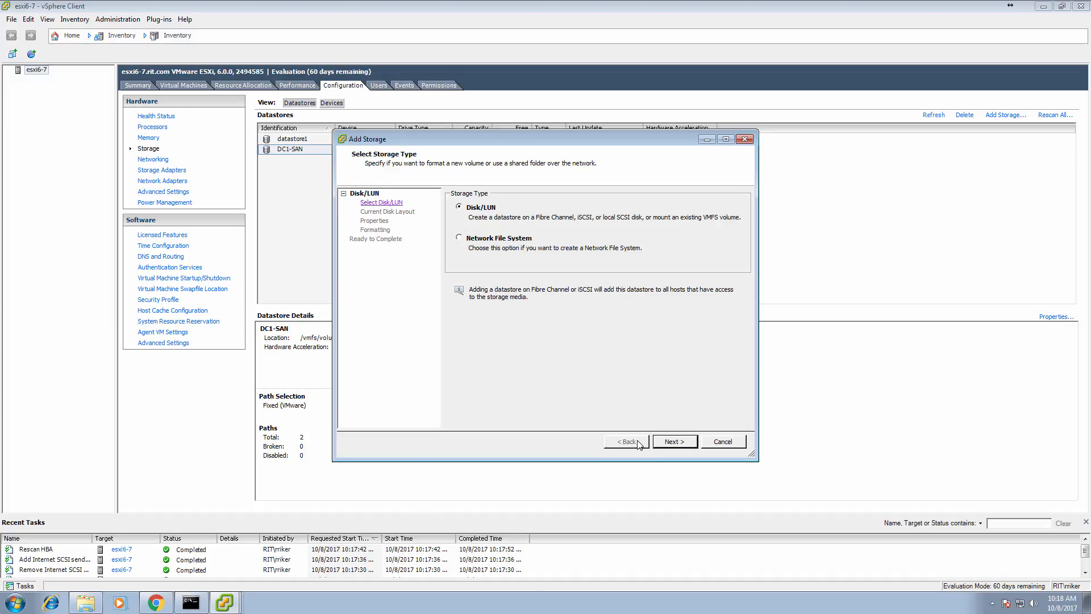
{"action": "left_click", "coordinate": [673, 443]}
{"action": "left_click", "coordinate": [723, 442]}
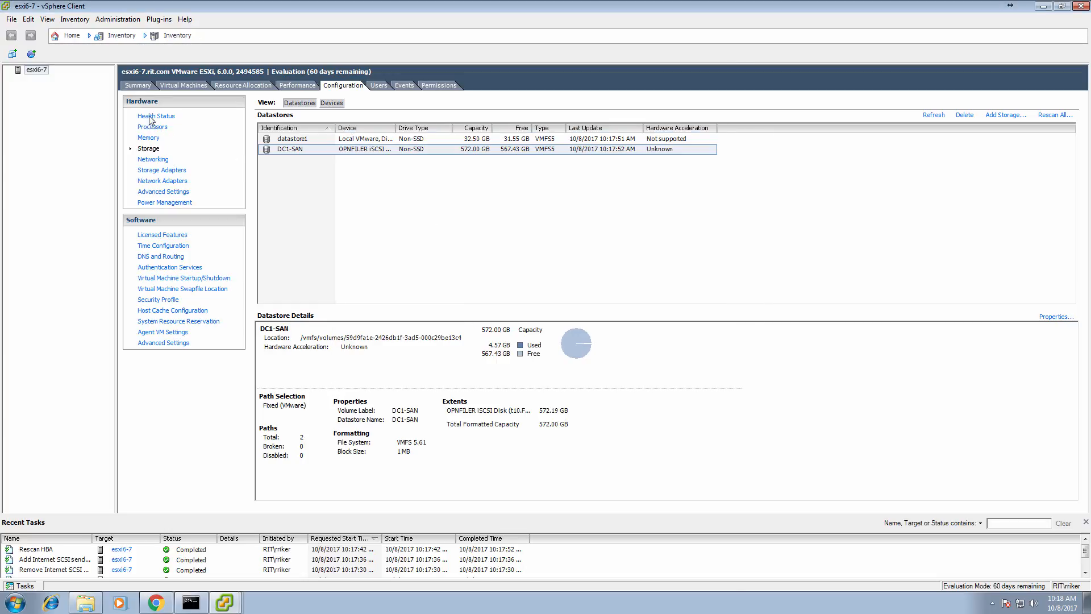
{"action": "left_click", "coordinate": [137, 85]}
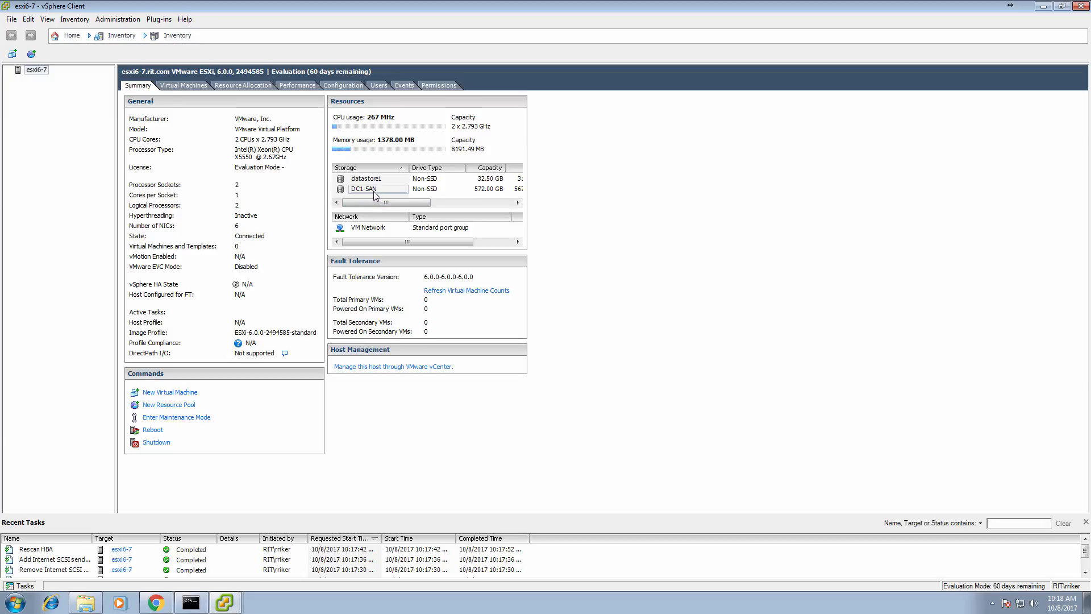
{"action": "left_click", "coordinate": [373, 191]}
{"action": "right_click", "coordinate": [373, 192]}
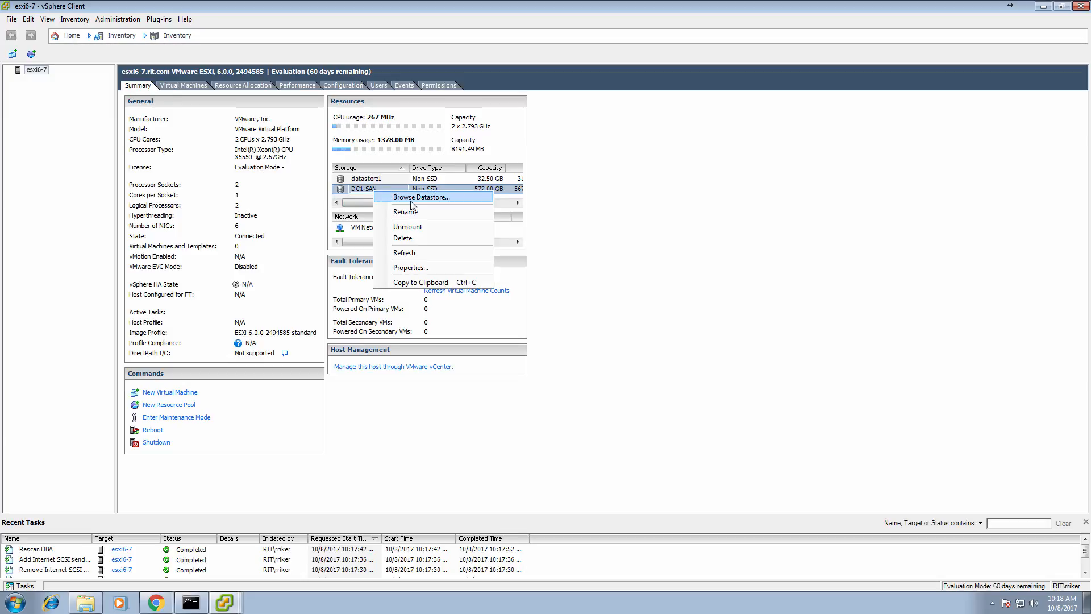
{"action": "left_click", "coordinate": [413, 205]}
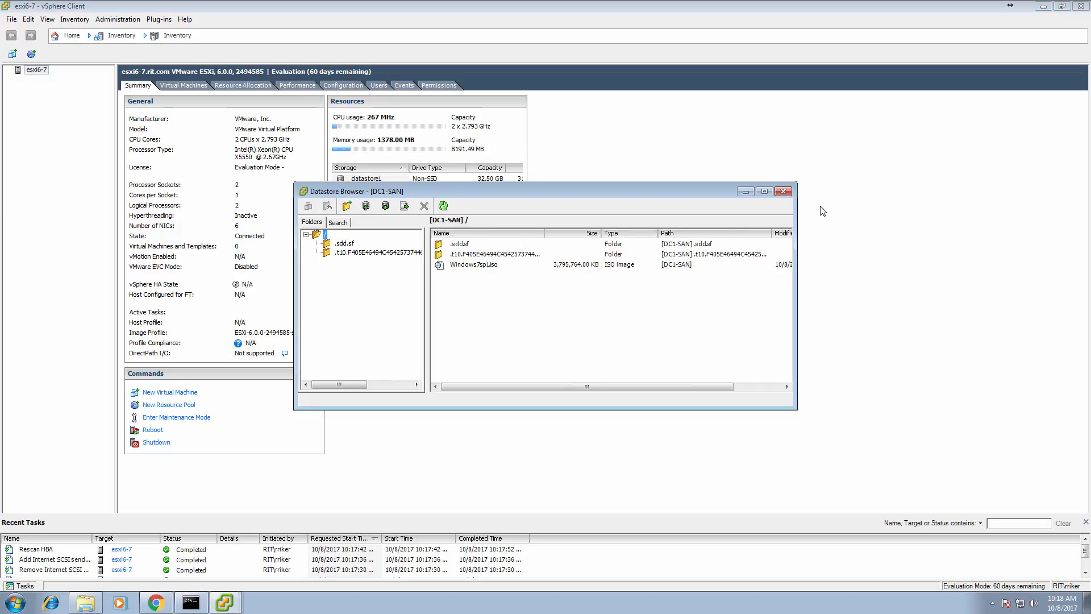
{"action": "left_click", "coordinate": [788, 194]}
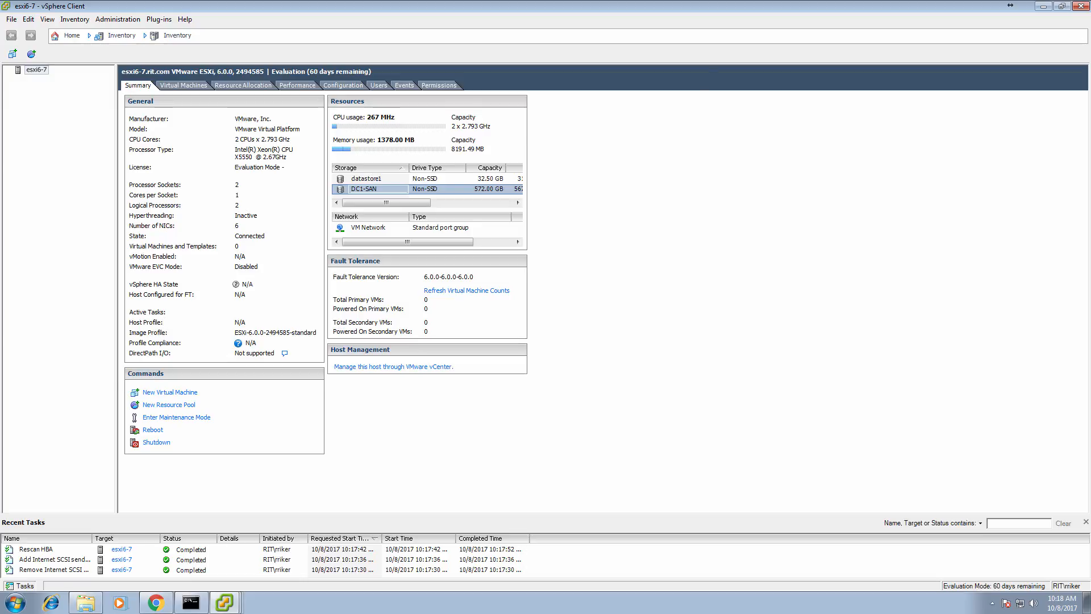
Ping 10.1.1.7 and 10.1.1.17 from the esxi6-4 shell, both with 0% loss, then minimize PuTTY
{"action": "key", "text": "alt+Tab"}
{"action": "key", "text": "Up"}
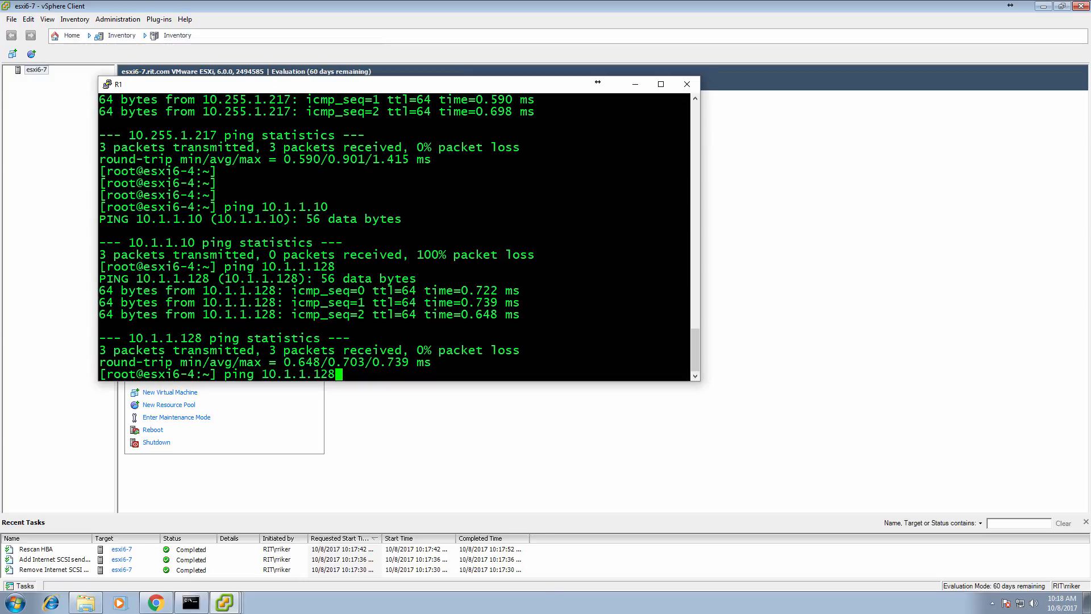
{"action": "key", "text": "BackSpace"}
{"action": "key", "text": "BackSpace"}
{"action": "key", "text": "BackSpace"}
{"action": "type", "text": "7"}
{"action": "key", "text": "Return"}
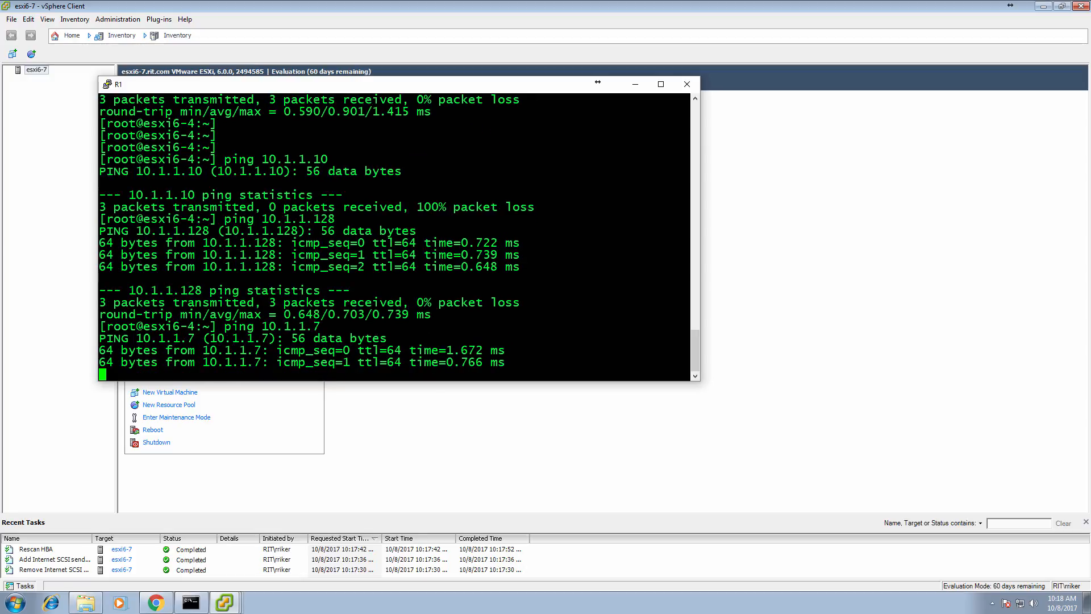
{"action": "key", "text": "Up"}
{"action": "key", "text": "BackSpace"}
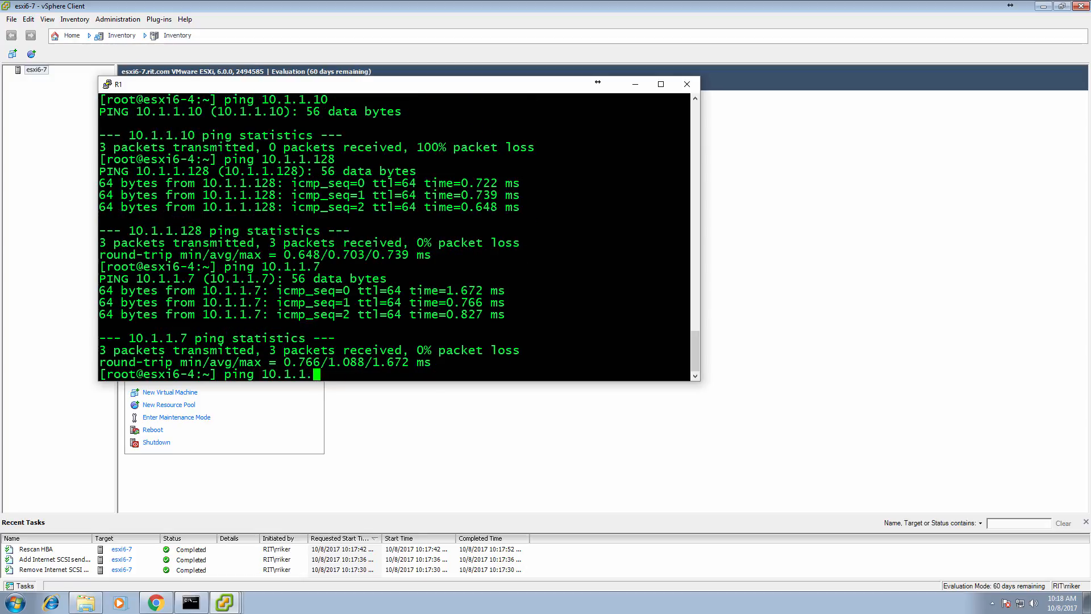
{"action": "type", "text": "17"}
{"action": "key", "text": "Return"}
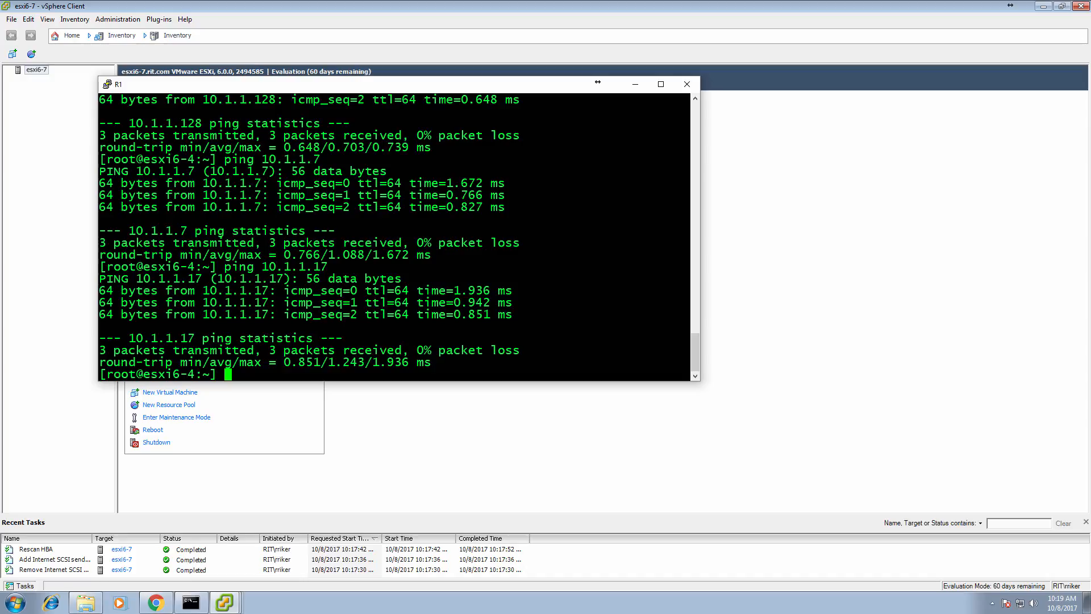
{"action": "left_click", "coordinate": [633, 84]}
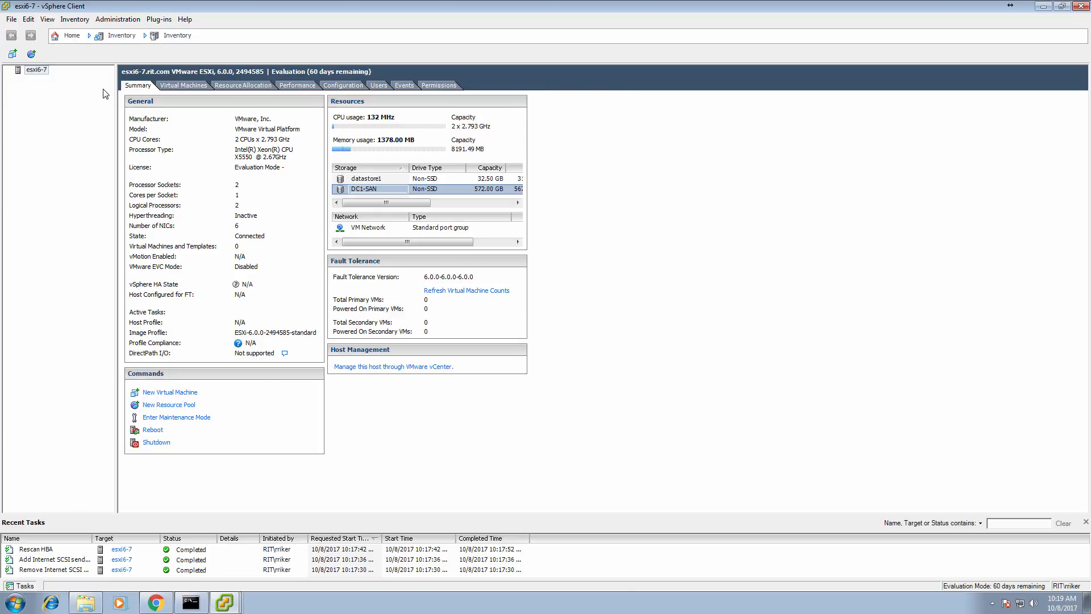
Start a new VMkernel connection on a new standard switch using vmnic3
{"action": "left_click", "coordinate": [339, 86]}
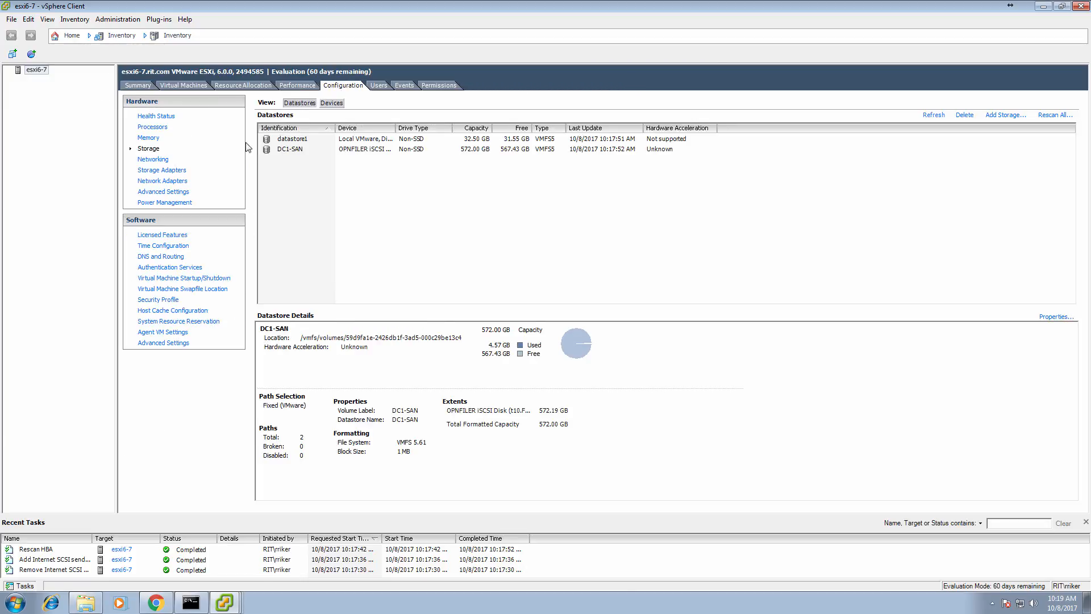
{"action": "left_click", "coordinate": [154, 161]}
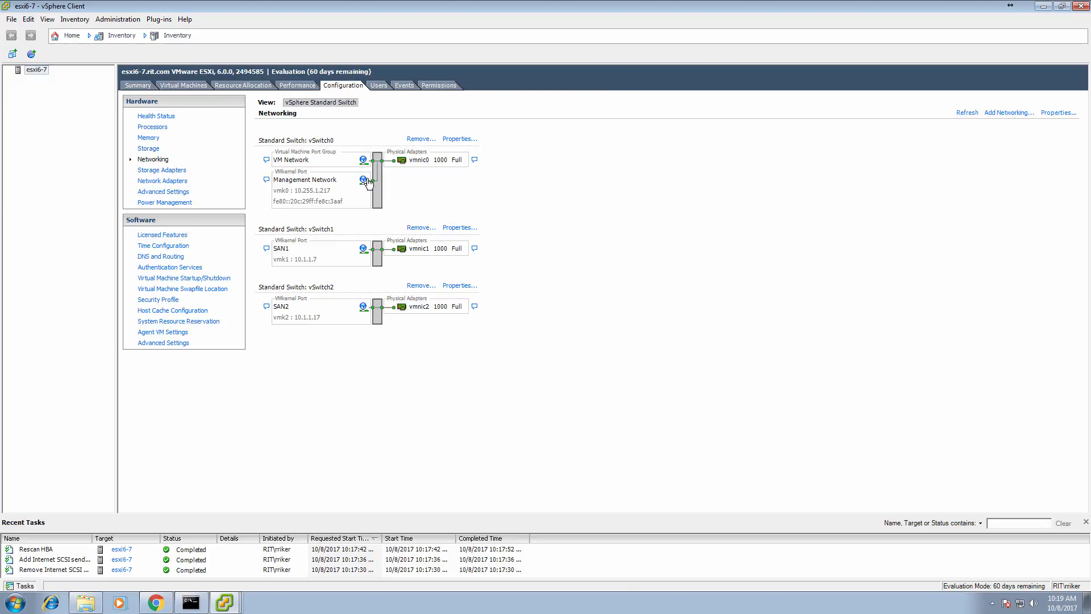
{"action": "left_click", "coordinate": [1021, 114]}
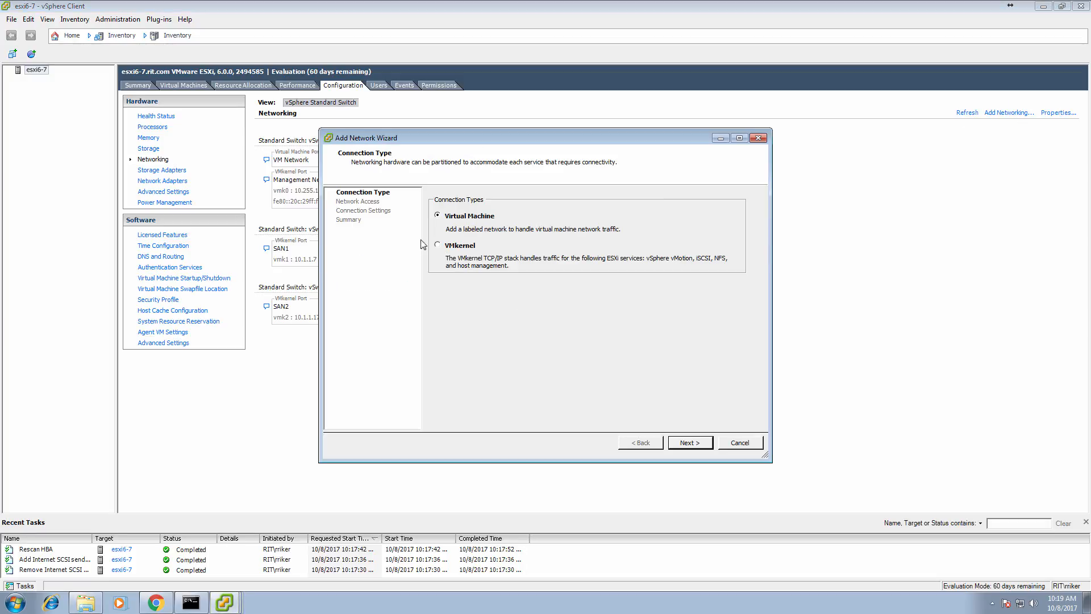
{"action": "left_click", "coordinate": [463, 246]}
{"action": "left_click", "coordinate": [689, 442]}
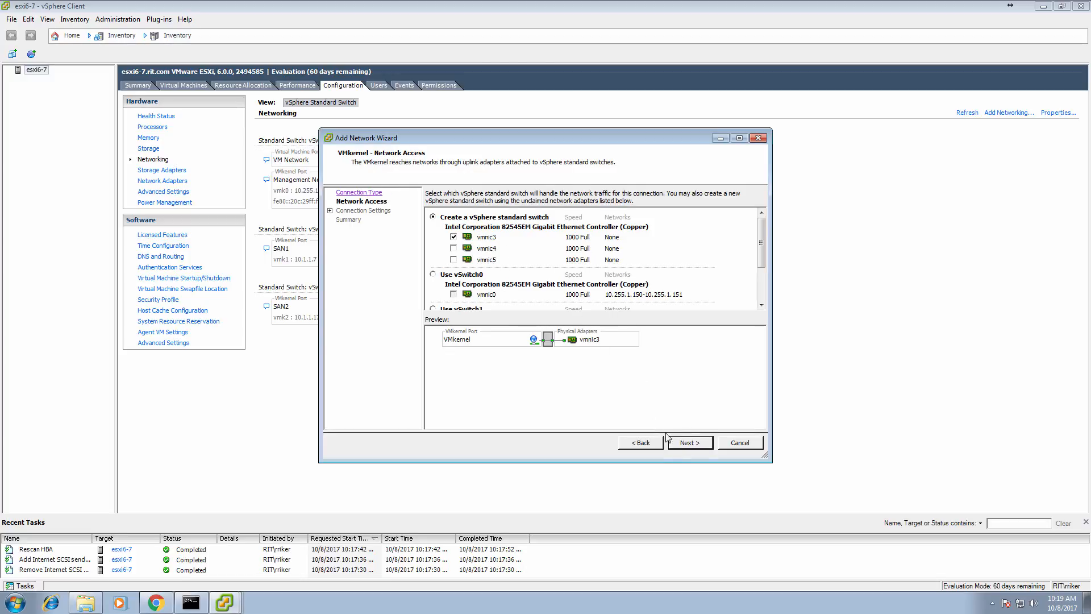
{"action": "left_click", "coordinate": [688, 443]}
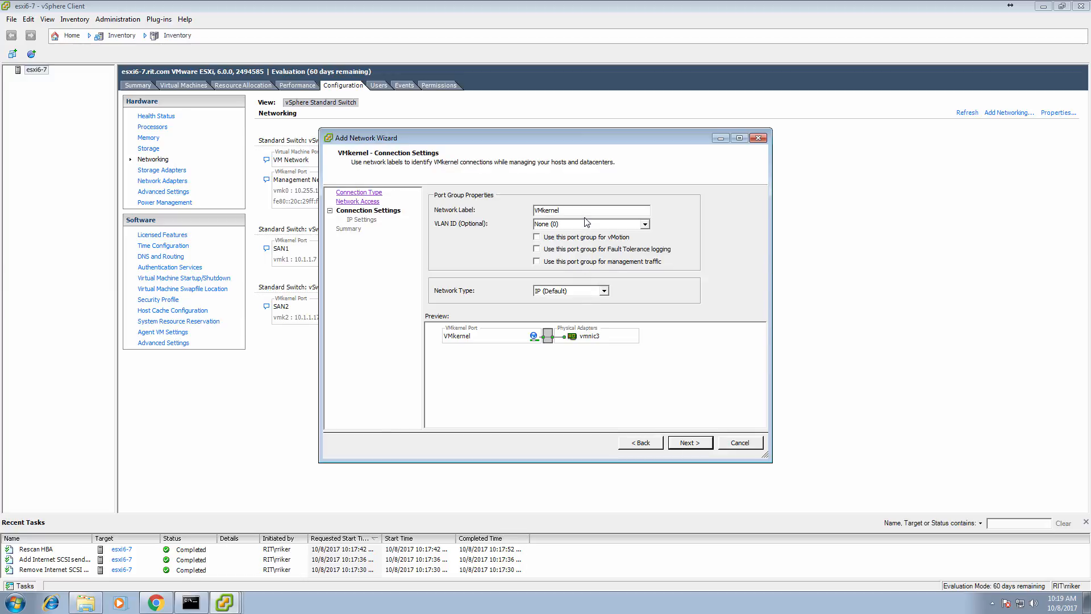
Label the port group vMotion, enable vMotion, assign 10.1.20.7 / 255.255.255.0, and finish
{"action": "left_click_drag", "start_coordinate": [585, 210], "coordinate": [448, 207]}
{"action": "type", "text": "vMotion"}
{"action": "left_click", "coordinate": [555, 239]}
{"action": "left_click", "coordinate": [694, 446]}
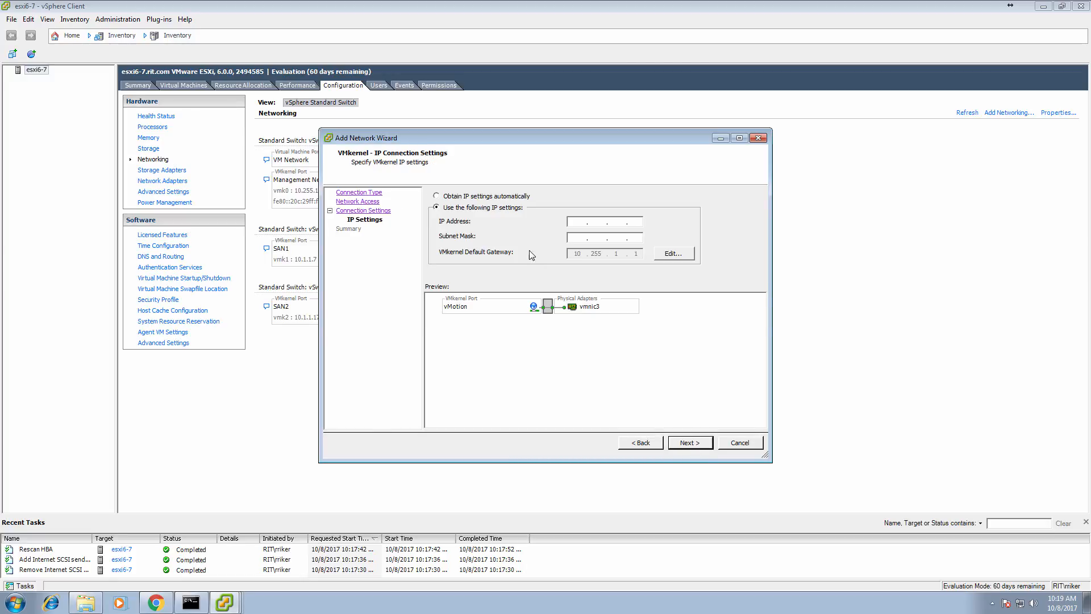
{"action": "left_click", "coordinate": [577, 226]}
{"action": "type", "text": "10.1.20."}
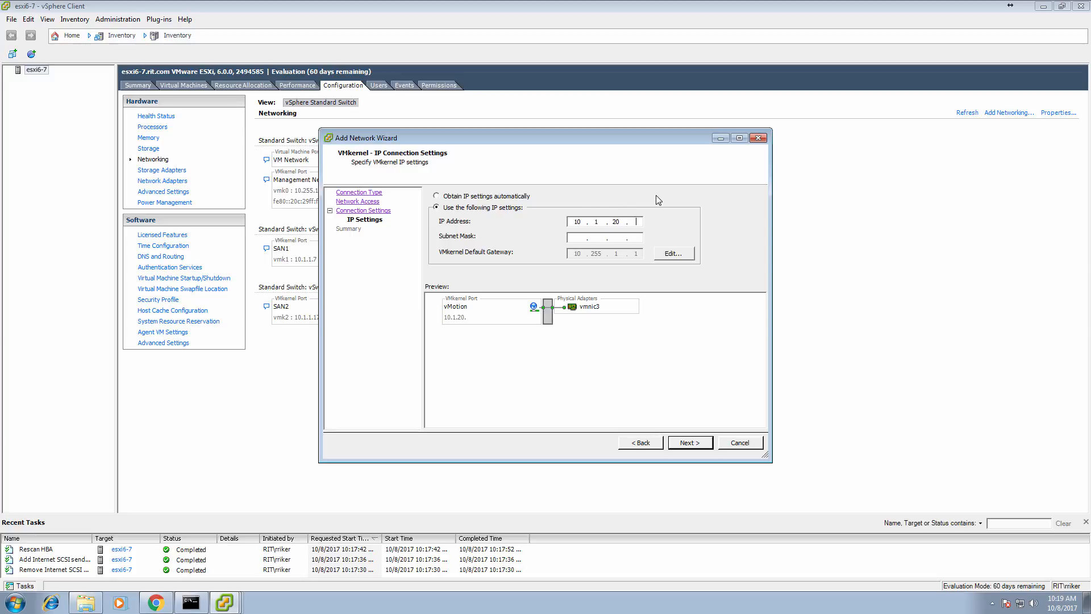
{"action": "type", "text": "255.255.255.0"}
{"action": "key", "text": "Return"}
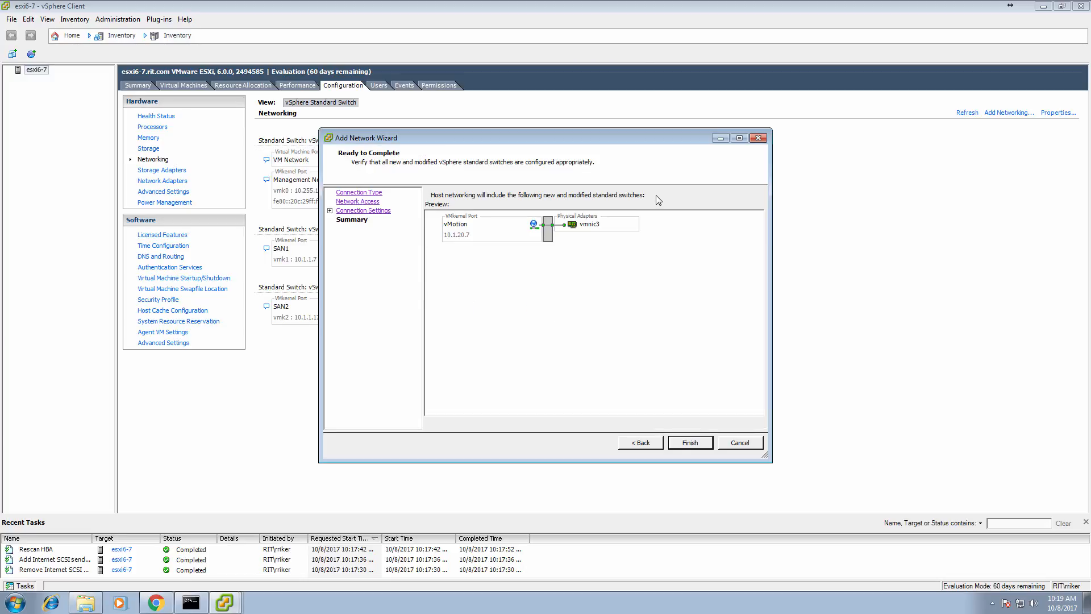
{"action": "key", "text": "Return"}
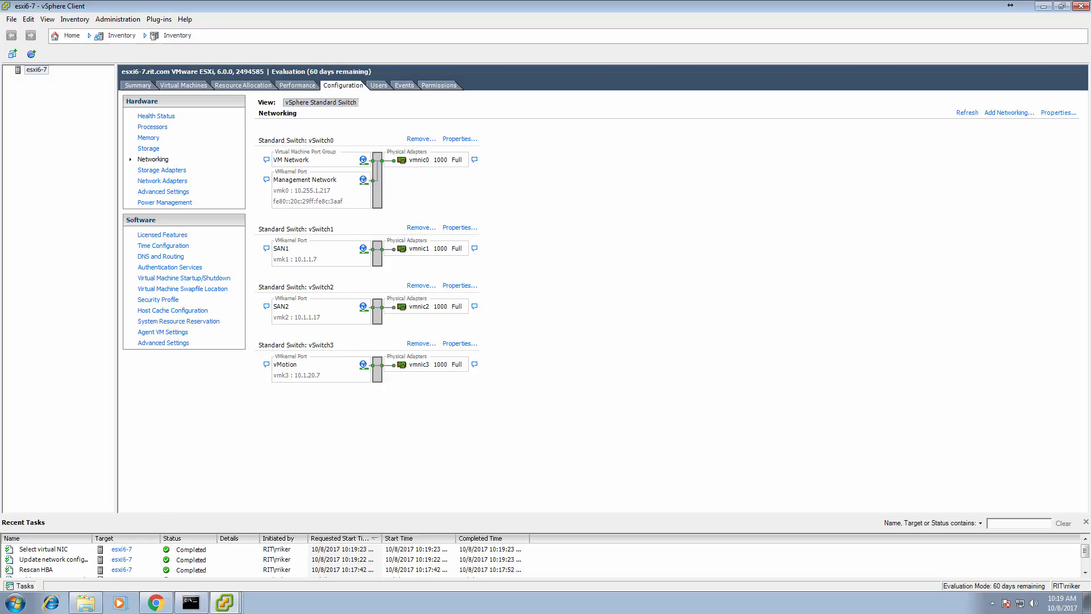
Ping the new vMotion address 10.1.20.7 from the esxi6-4 shell
{"action": "key", "text": "alt+Tab"}
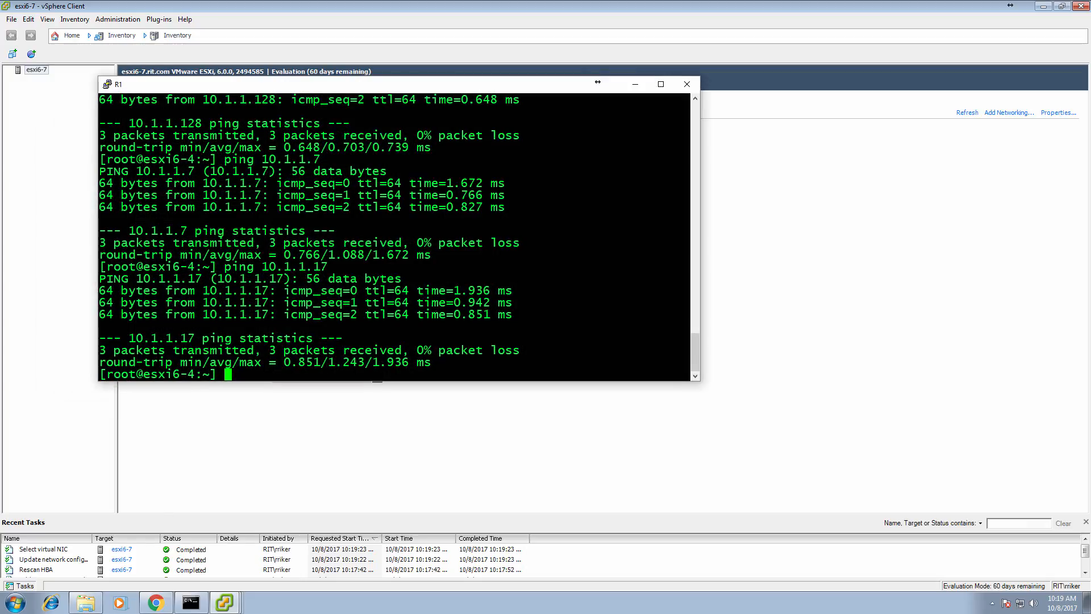
{"action": "key", "text": "Up"}
{"action": "key", "text": "Left"}
{"action": "key", "text": "Left"}
{"action": "key", "text": "Left"}
{"action": "key", "text": "Delete"}
{"action": "key", "text": "BackSpace"}
{"action": "type", "text": "20"}
{"action": "key", "text": "Return"}
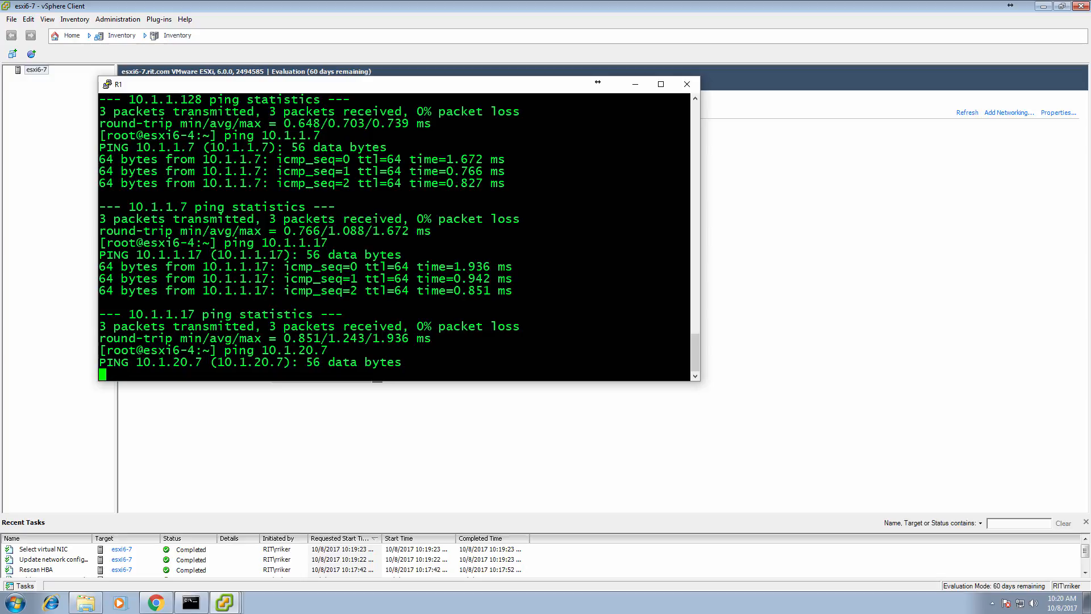
{"action": "left_click", "coordinate": [865, 234]}
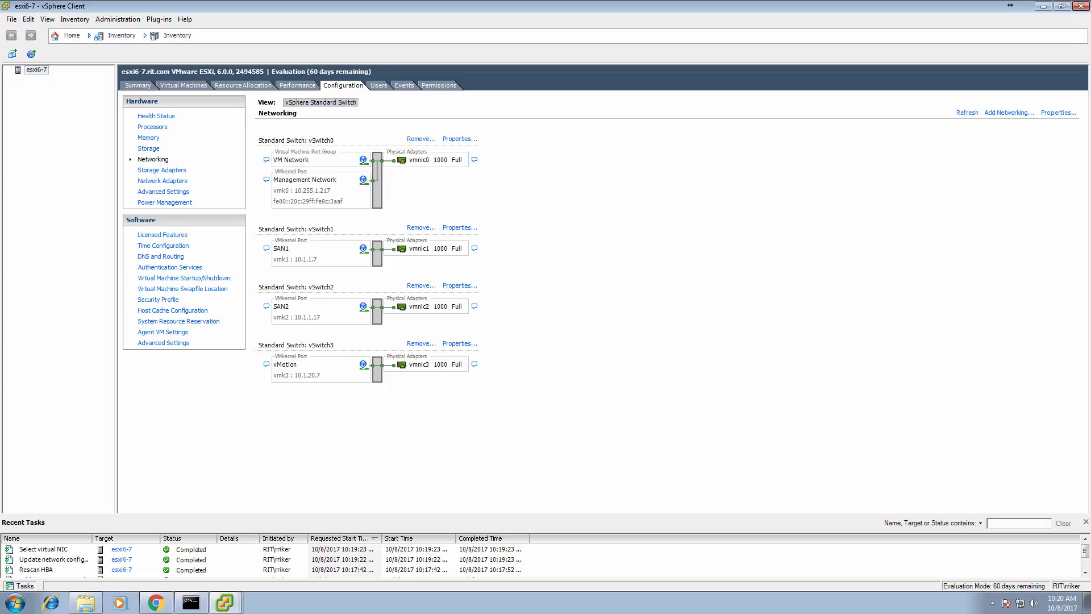
Ping 10.1.20.5 from esxi6-4, then return to esxi6-7's networking view in vSphere Client
{"action": "key", "text": "alt+Tab"}
{"action": "key", "text": "Up"}
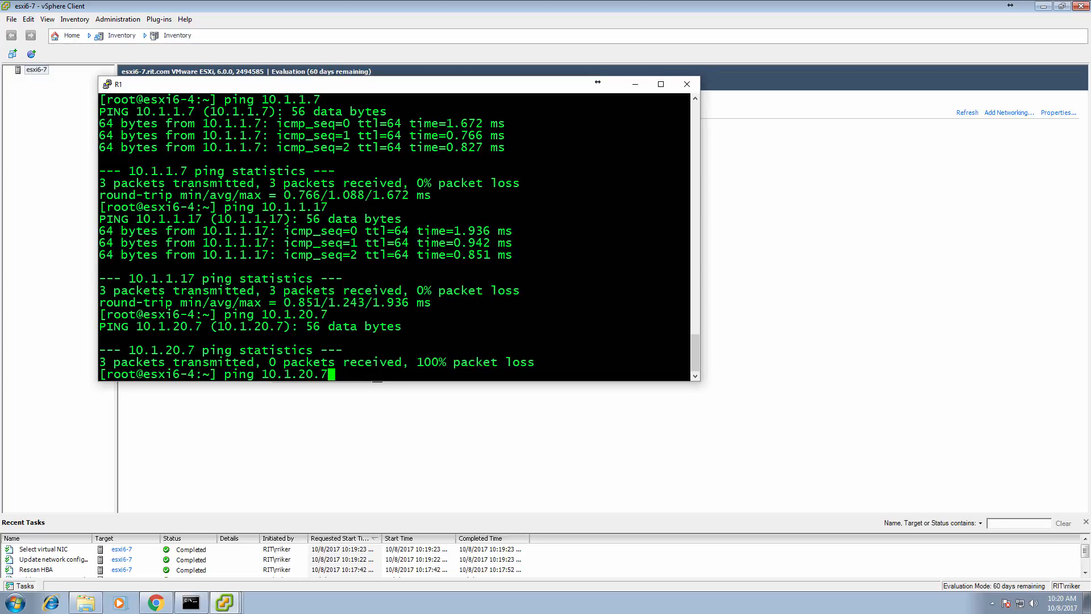
{"action": "key", "text": "BackSpace"}
{"action": "type", "text": "3"}
{"action": "key", "text": "BackSpace"}
{"action": "type", "text": "5"}
{"action": "key", "text": "Return"}
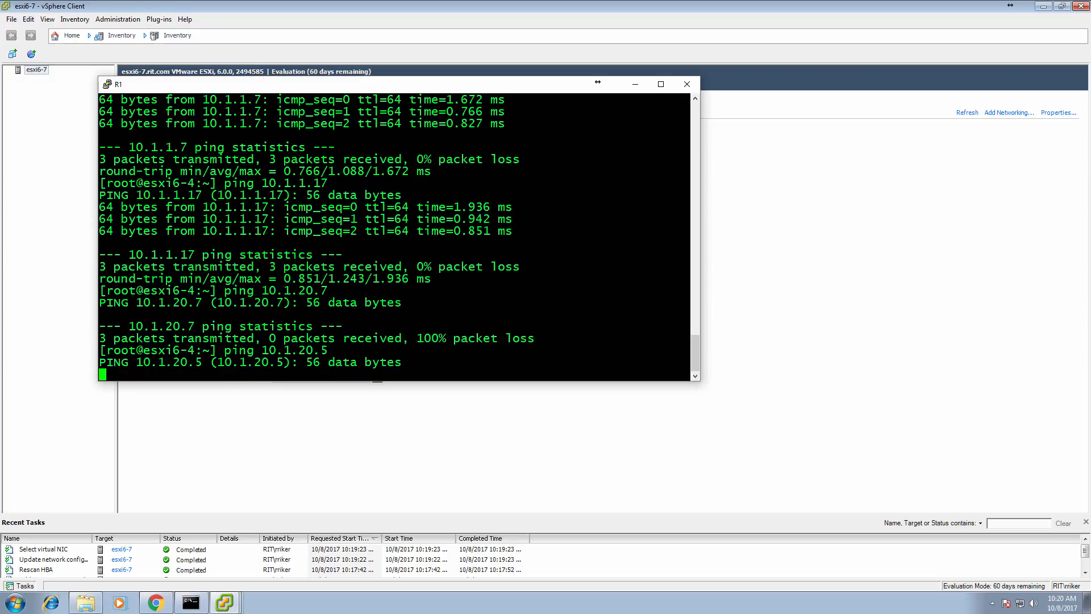
{"action": "left_click", "coordinate": [126, 410]}
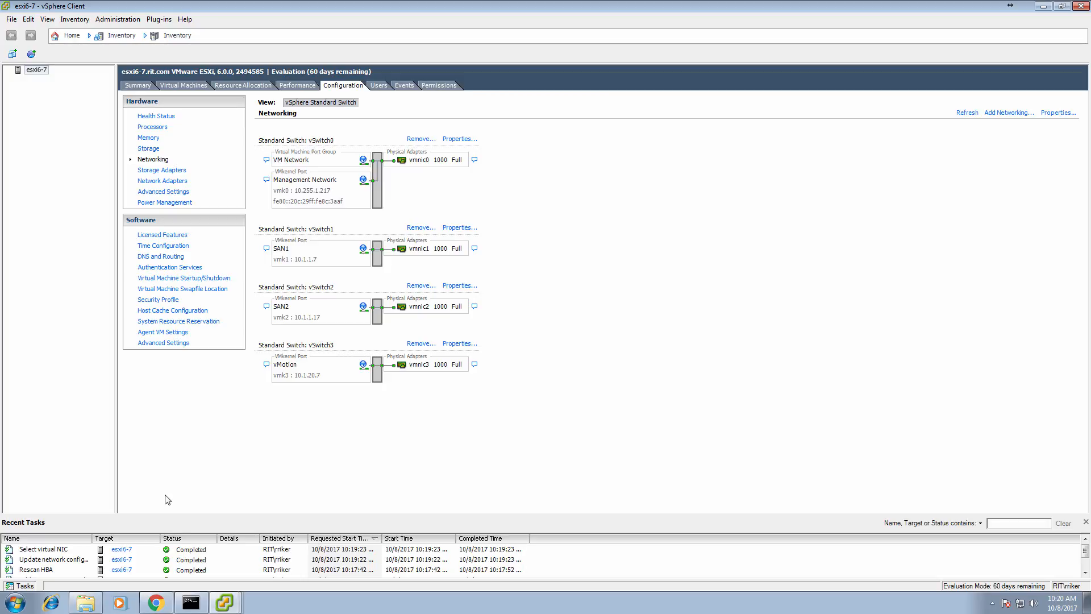
{"action": "left_click", "coordinate": [157, 604]}
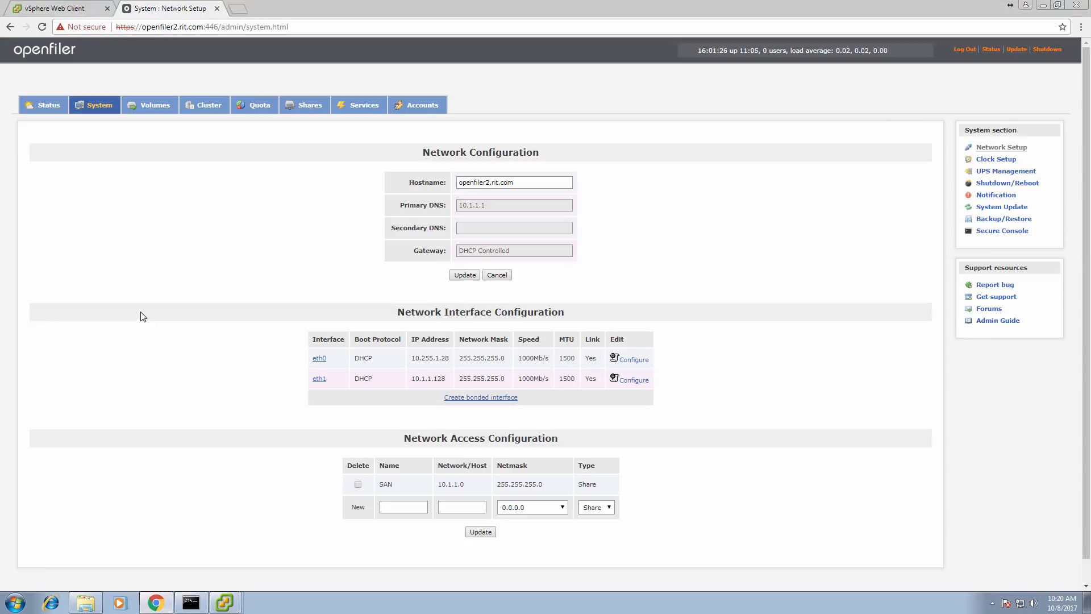
{"action": "left_click", "coordinate": [68, 7]}
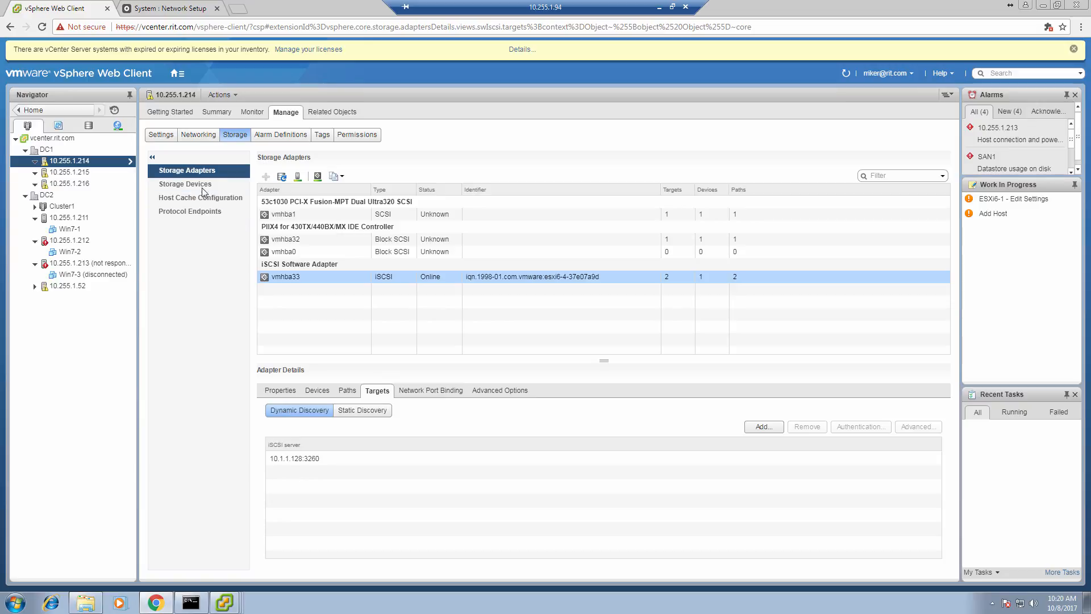
{"action": "left_click", "coordinate": [198, 136]}
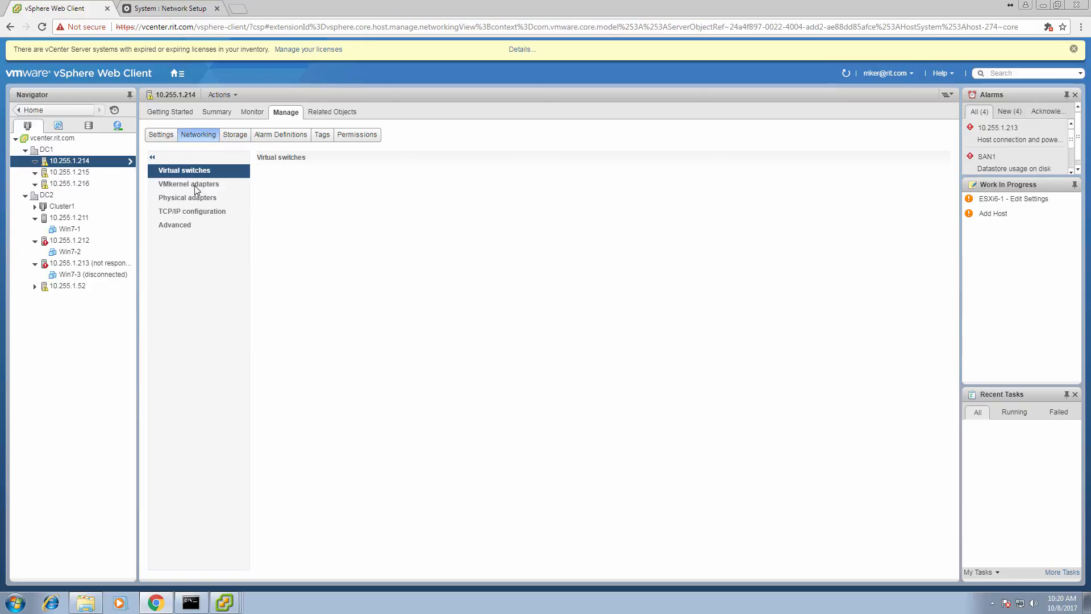
{"action": "left_click", "coordinate": [195, 185]}
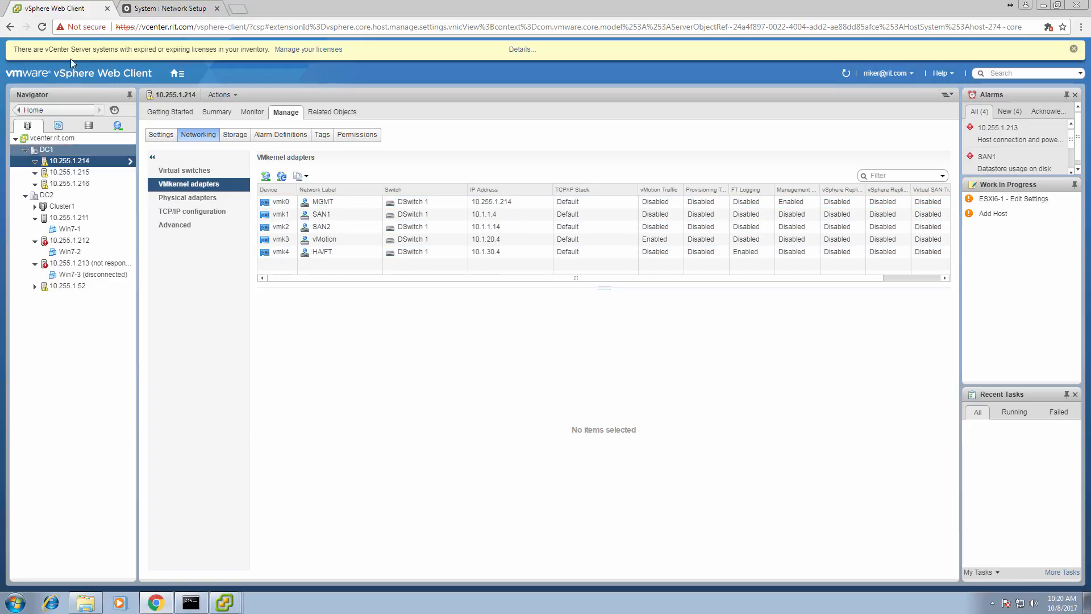
{"action": "mouse_move", "coordinate": [227, 606]}
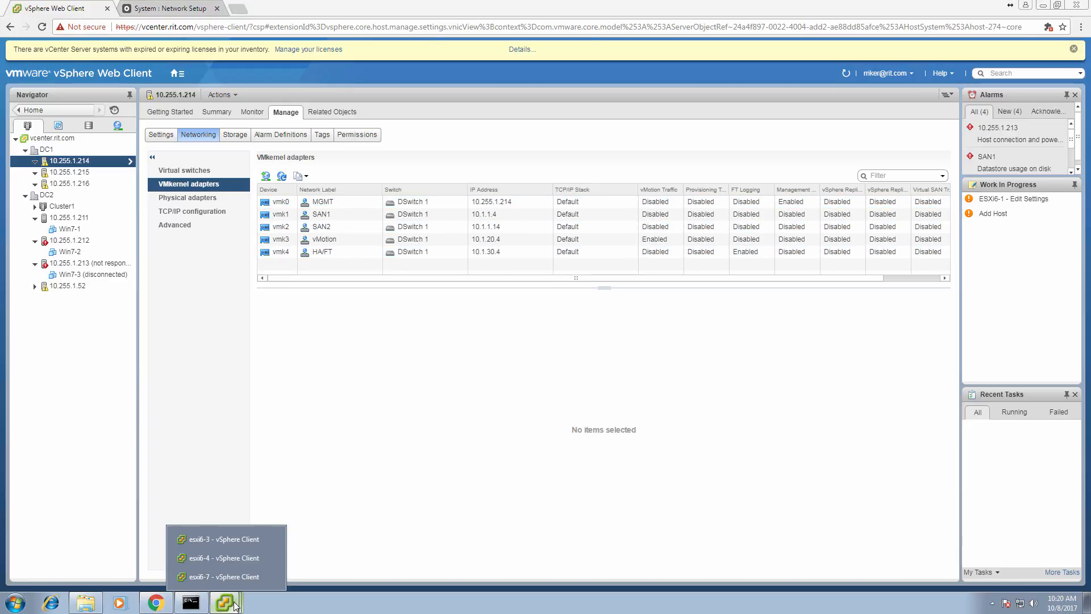
{"action": "left_click", "coordinate": [230, 580]}
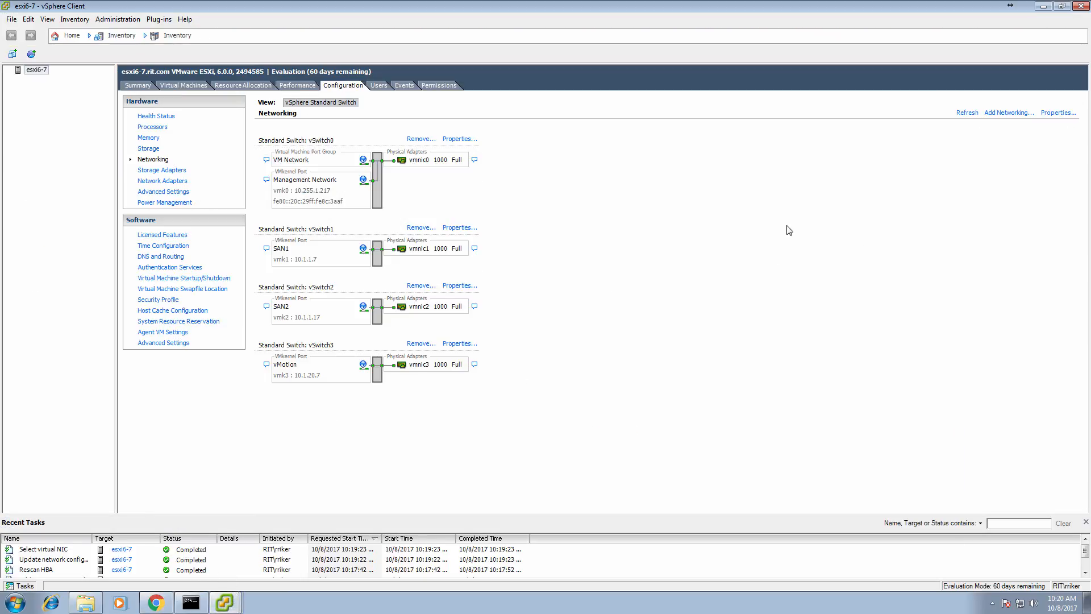
Start a VMkernel connection on vmnic4 labelled HA/FT with Fault Tolerance logging enabled
{"action": "left_click", "coordinate": [1001, 114]}
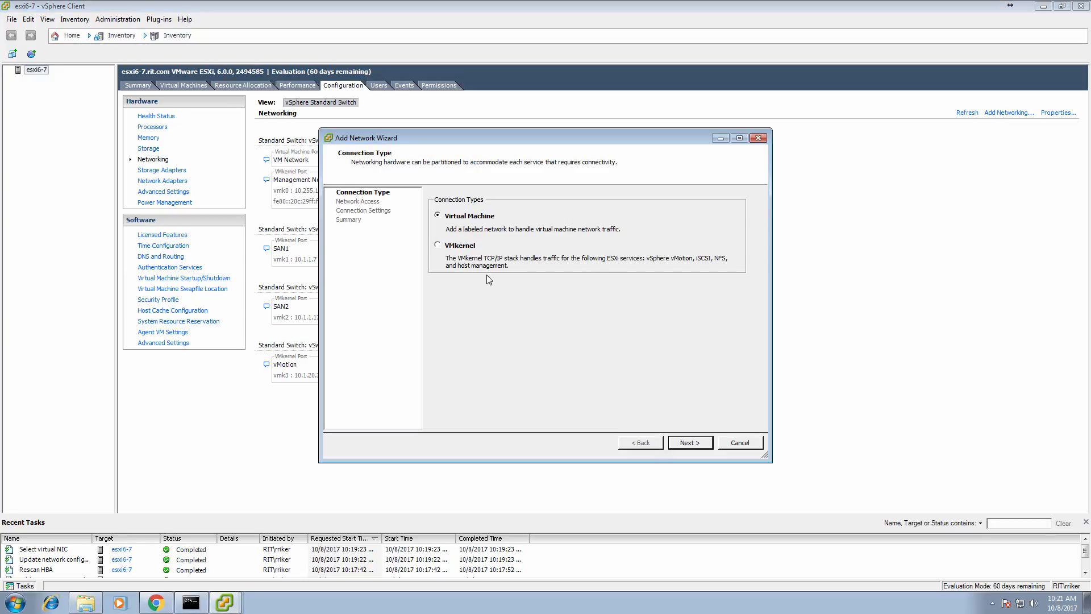
{"action": "left_click", "coordinate": [456, 245]}
{"action": "left_click", "coordinate": [707, 443]}
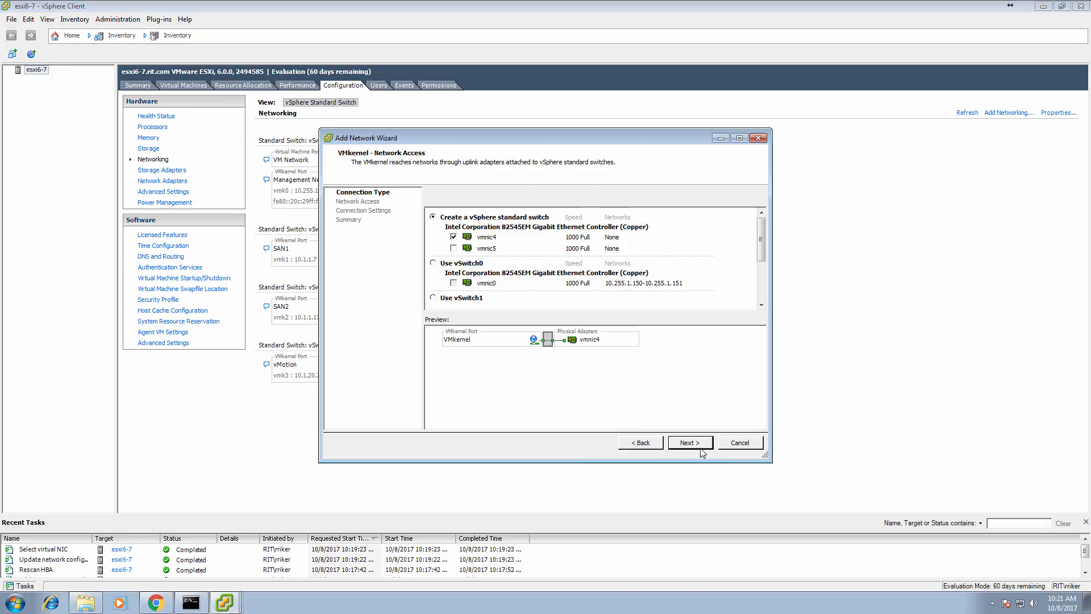
{"action": "left_click", "coordinate": [701, 446]}
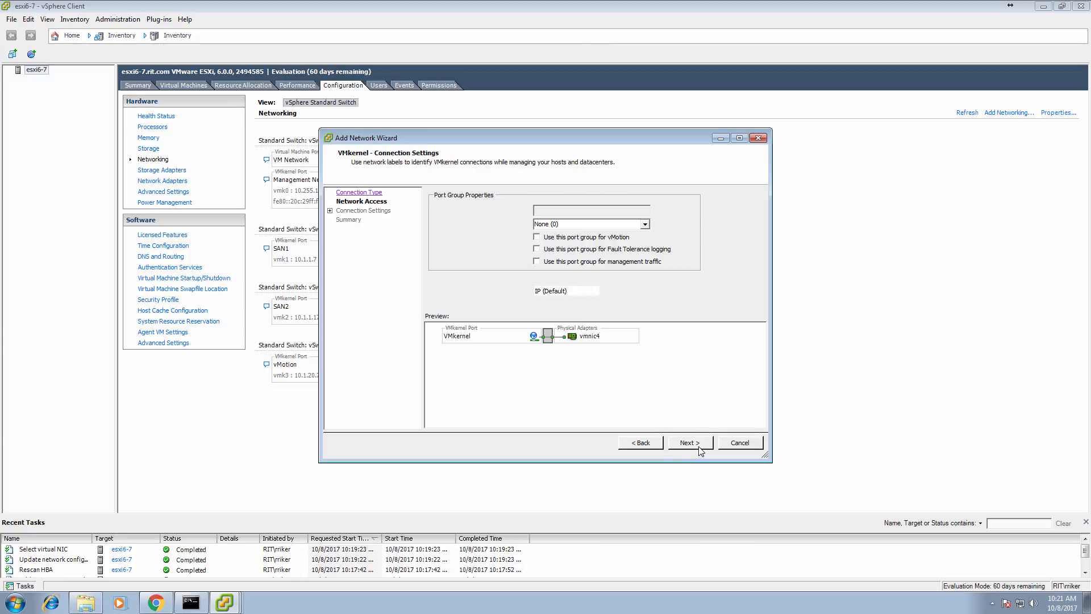
{"action": "left_click", "coordinate": [594, 251]}
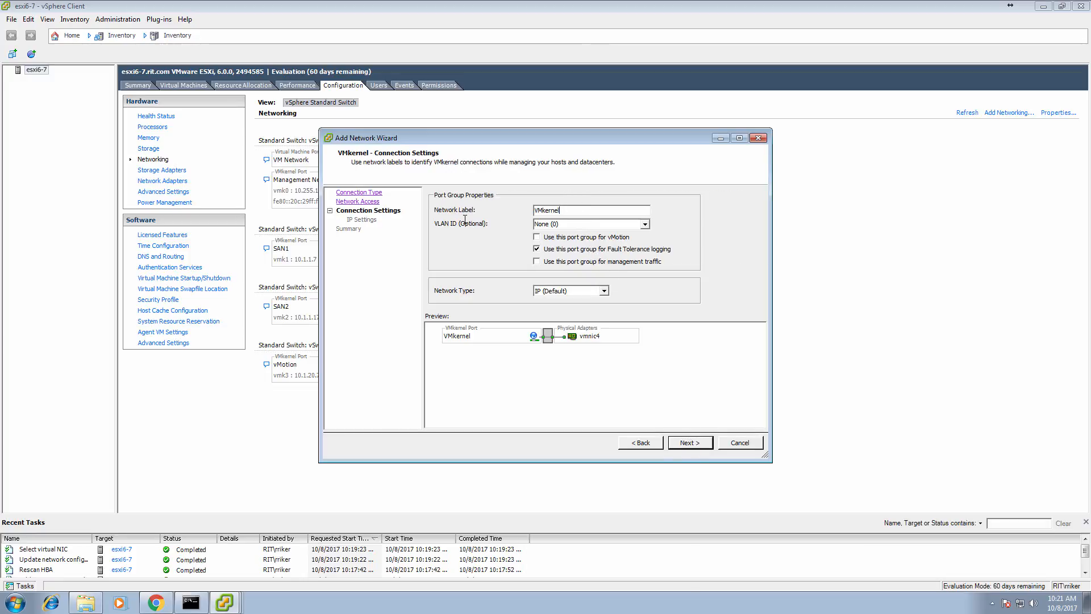
{"action": "left_click_drag", "start_coordinate": [465, 220], "coordinate": [343, 222]}
{"action": "type", "text": "HA/FT"}
Give the HA/FT port IP address 10.1.30.7 and its subnet mask, then review the summary
{"action": "left_click", "coordinate": [690, 443]}
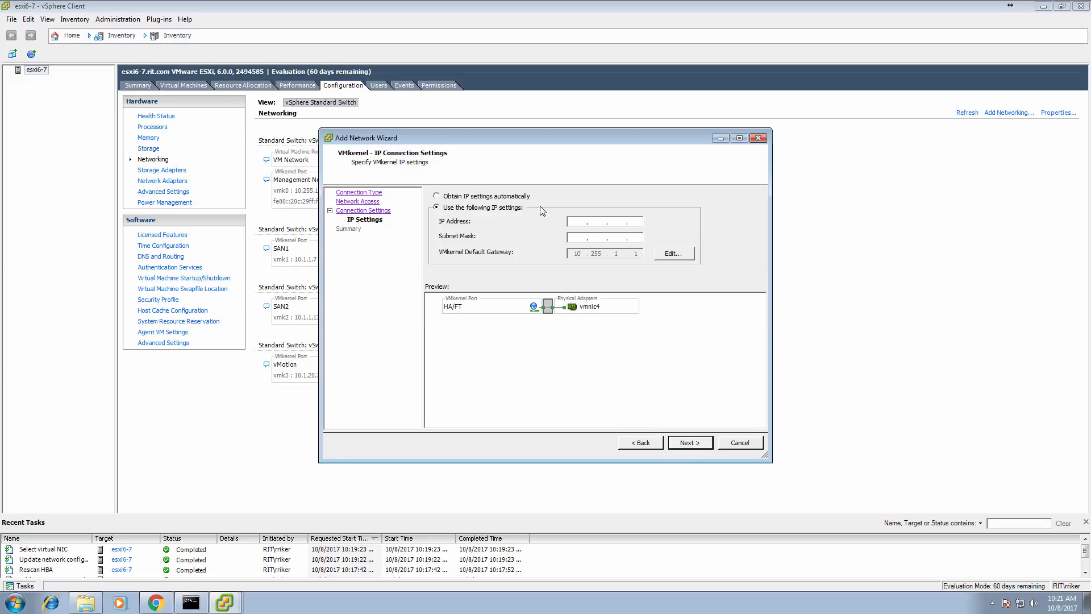
{"action": "type", "text": "10.1."}
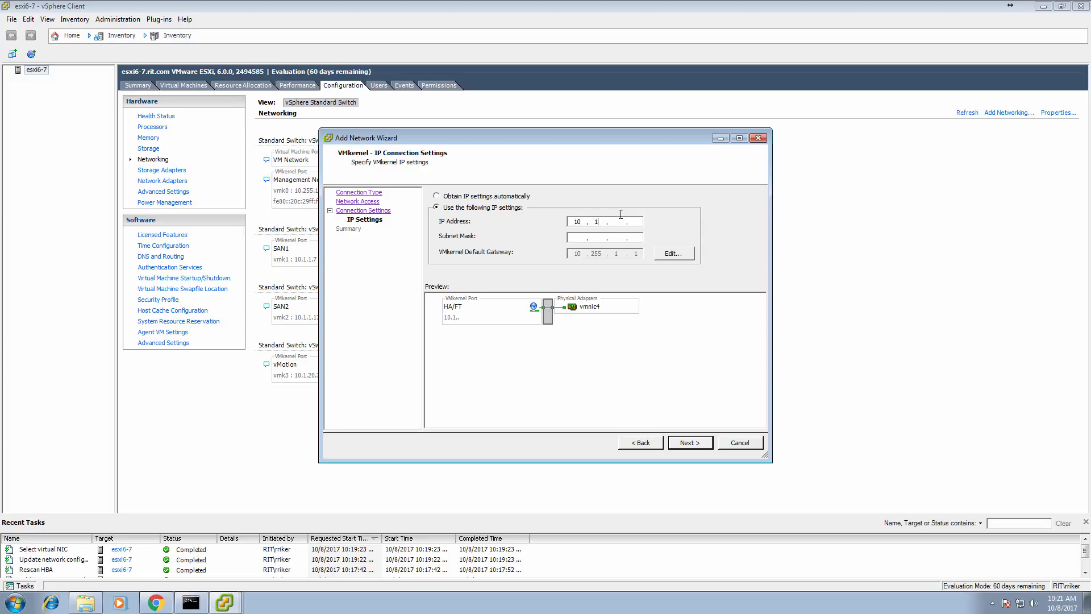
{"action": "type", "text": "307"}
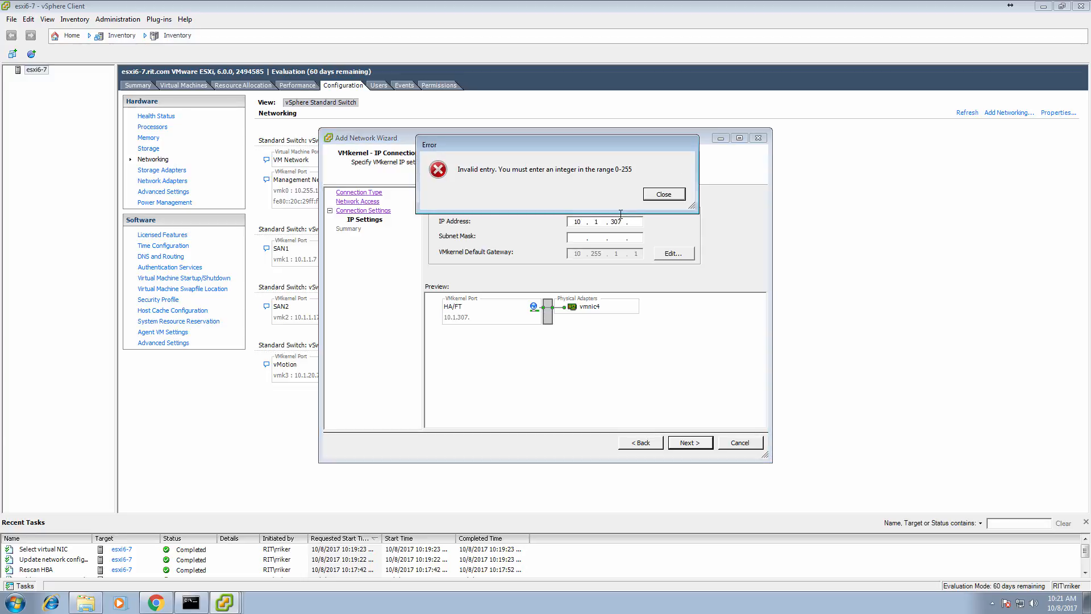
{"action": "left_click", "coordinate": [671, 195]}
{"action": "type", "text": "5"}
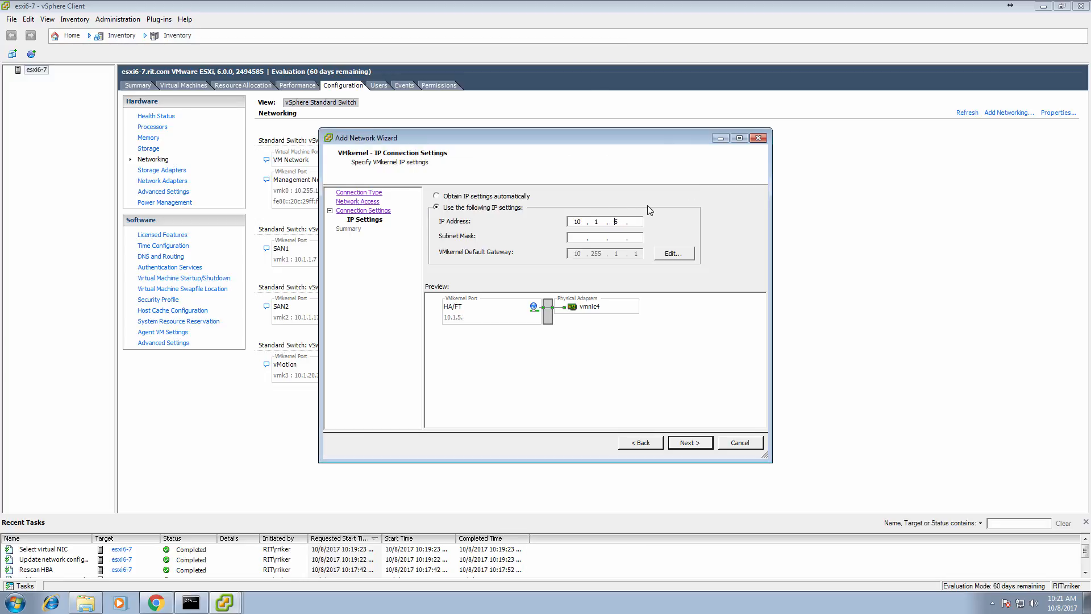
{"action": "type", "text": "30."}
{"action": "key", "text": "Tab"}
{"action": "type", "text": "255.255.0"}
{"action": "key", "text": "Return"}
{"action": "key", "text": "Return"}
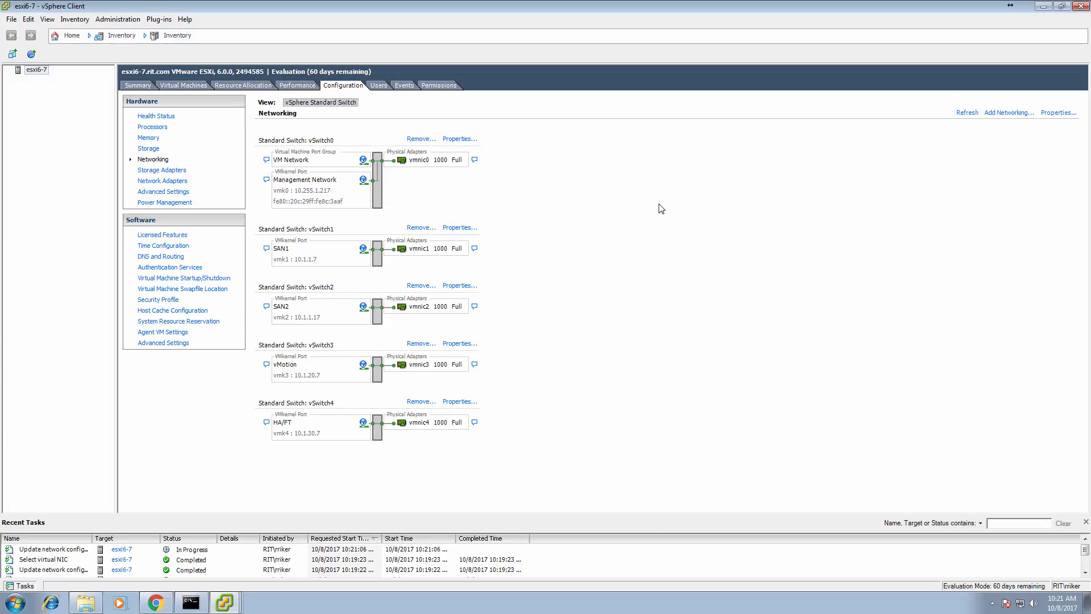